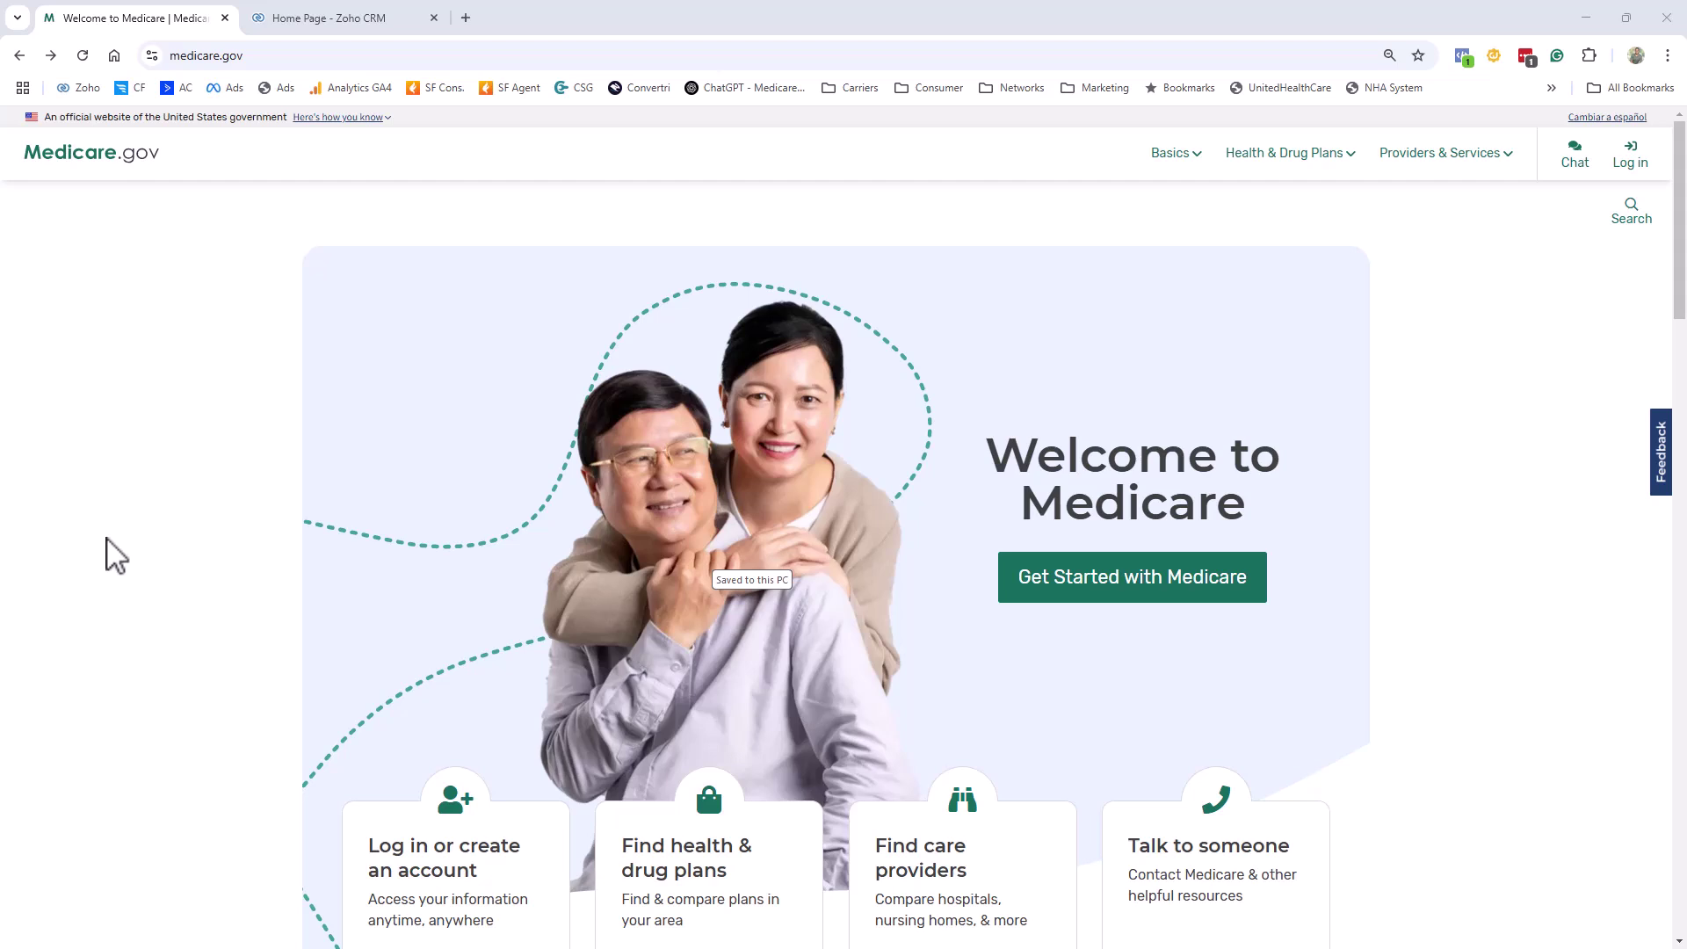
Start a search for Medicare drug plans (Part D) in ZIP code 75093, Collin, TX, without logging in
scroll(493, 592, down, 2)
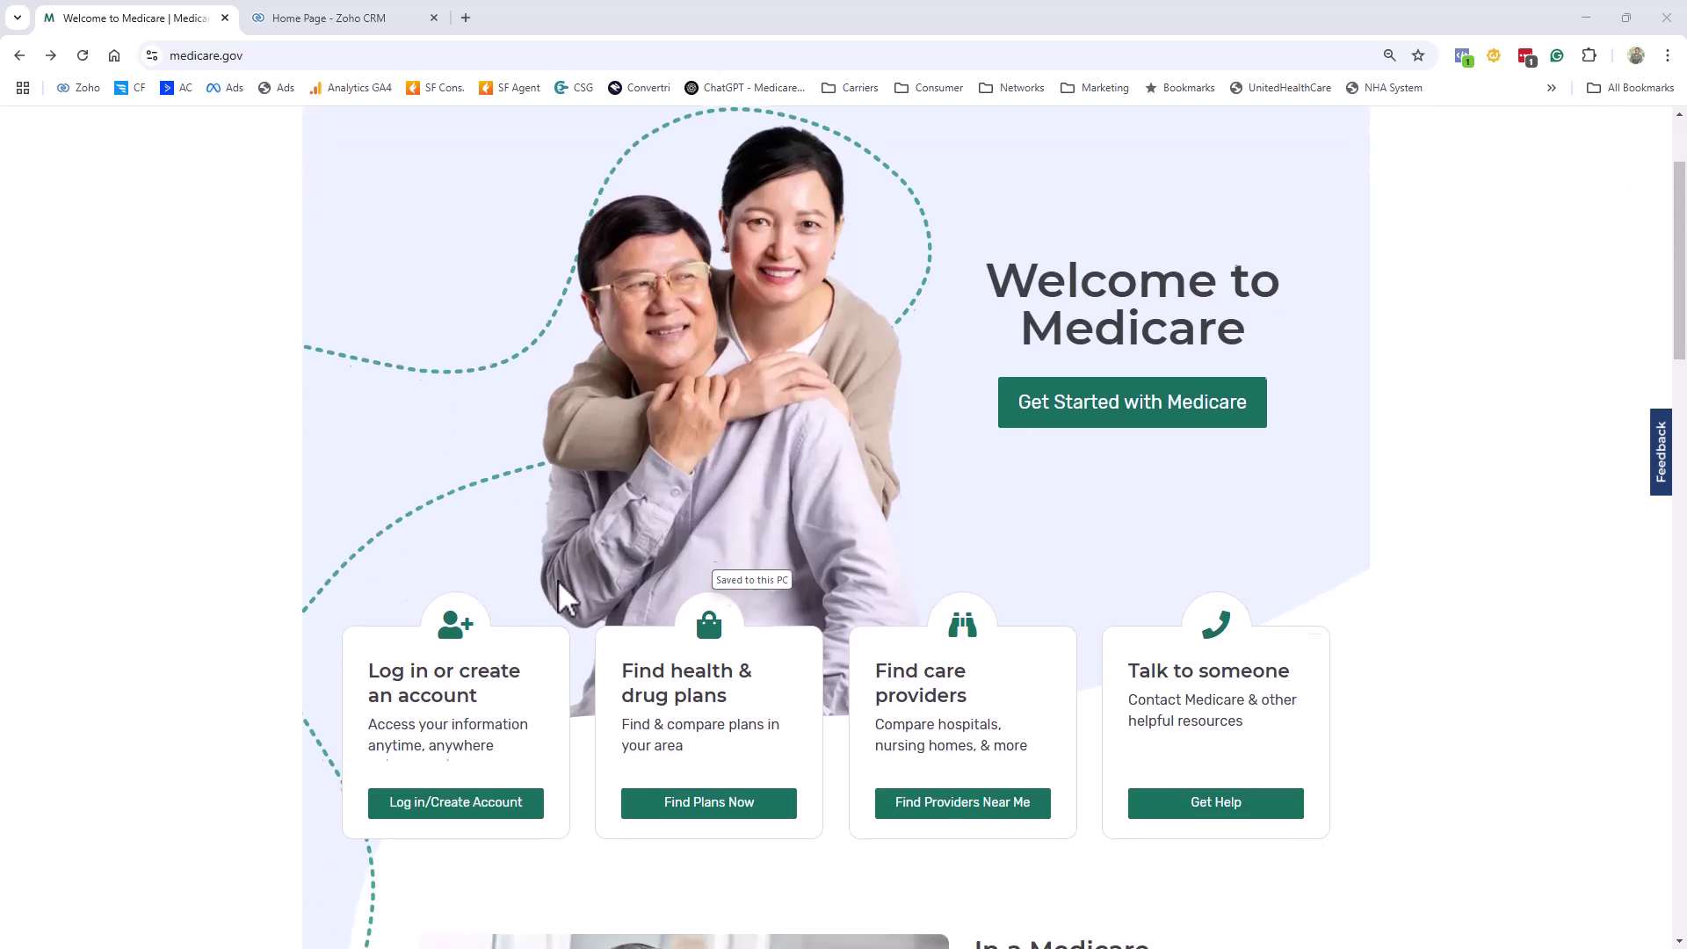
click(689, 812)
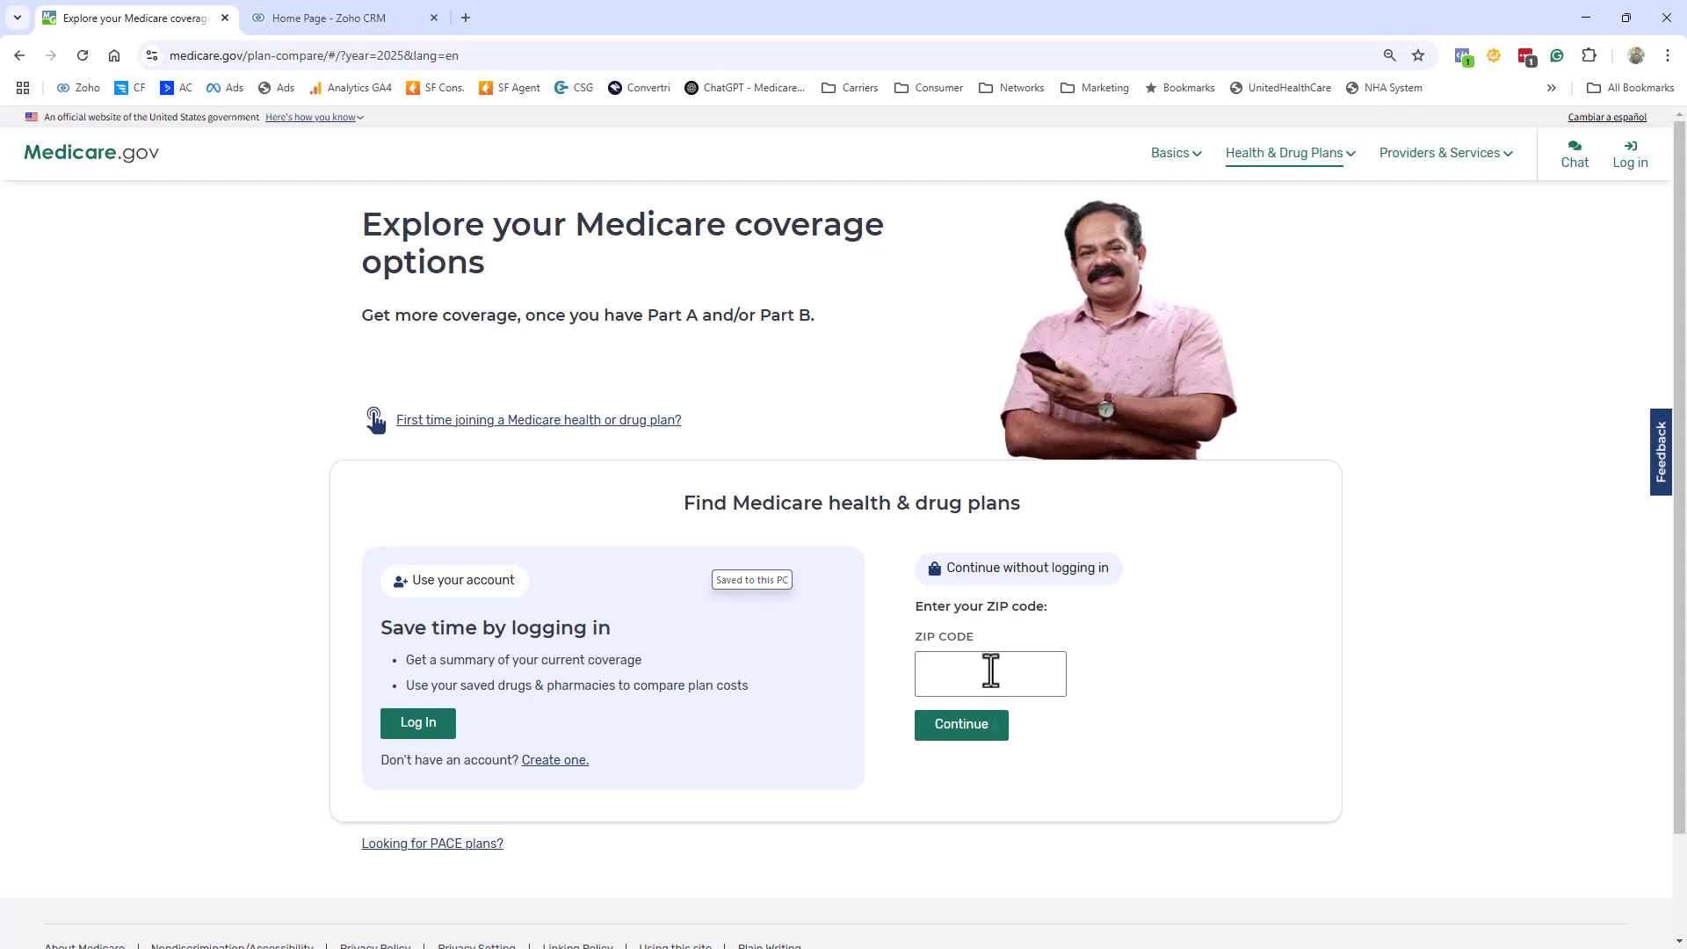
click(1056, 668)
text(75093)
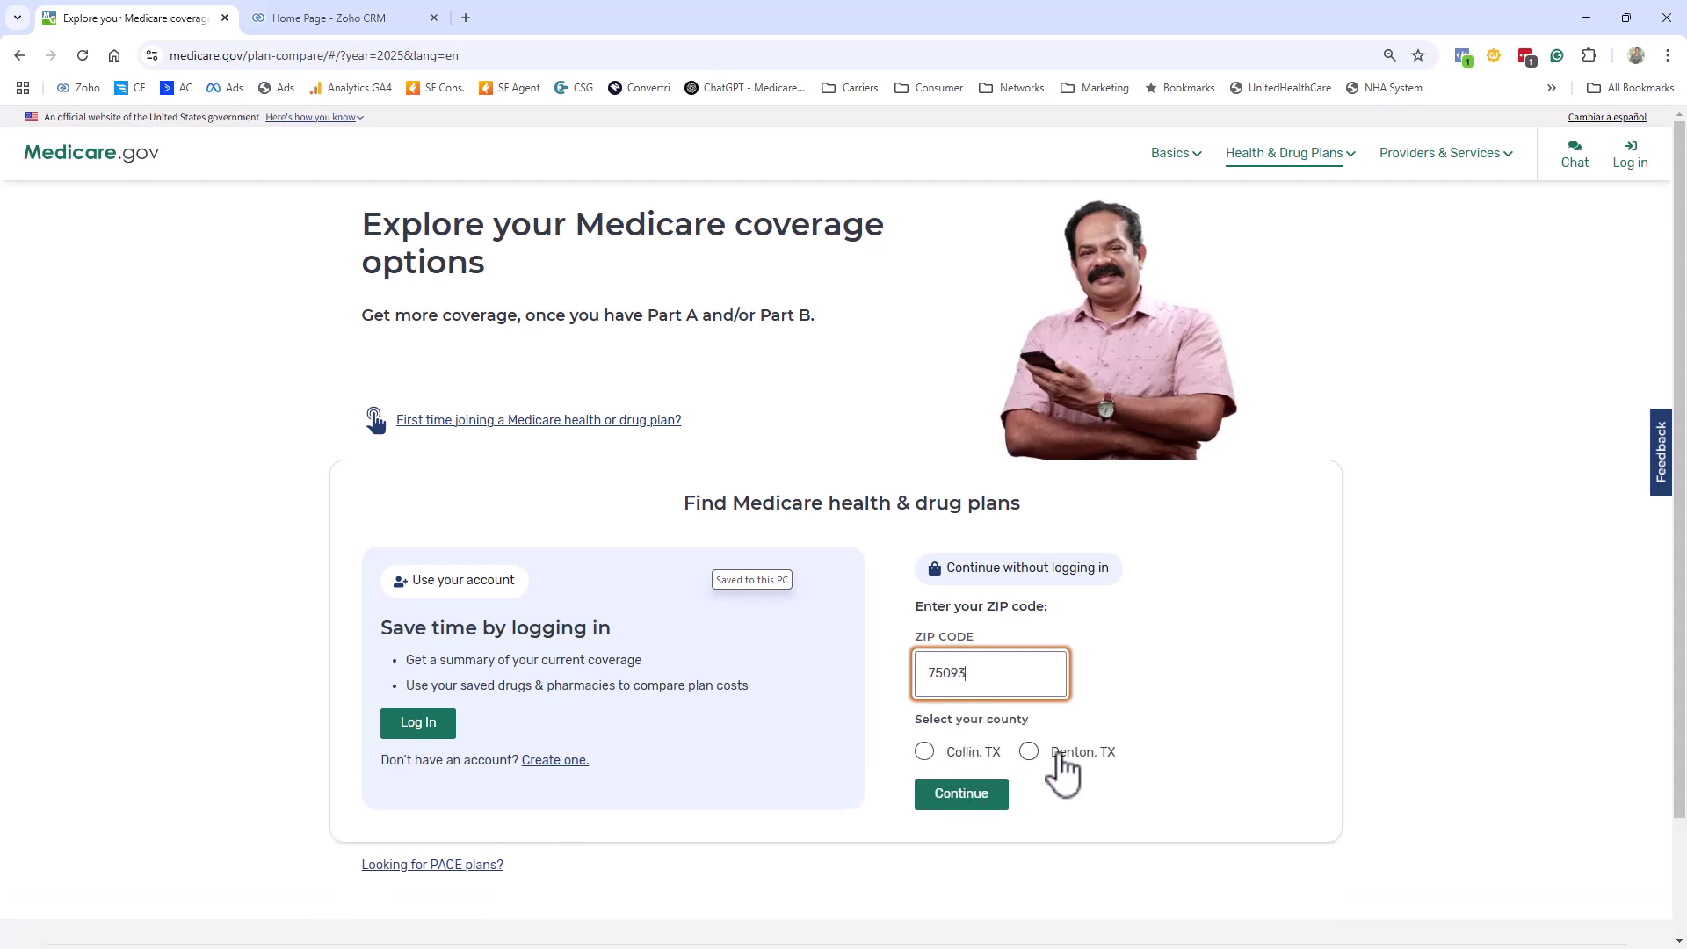
click(954, 757)
click(968, 796)
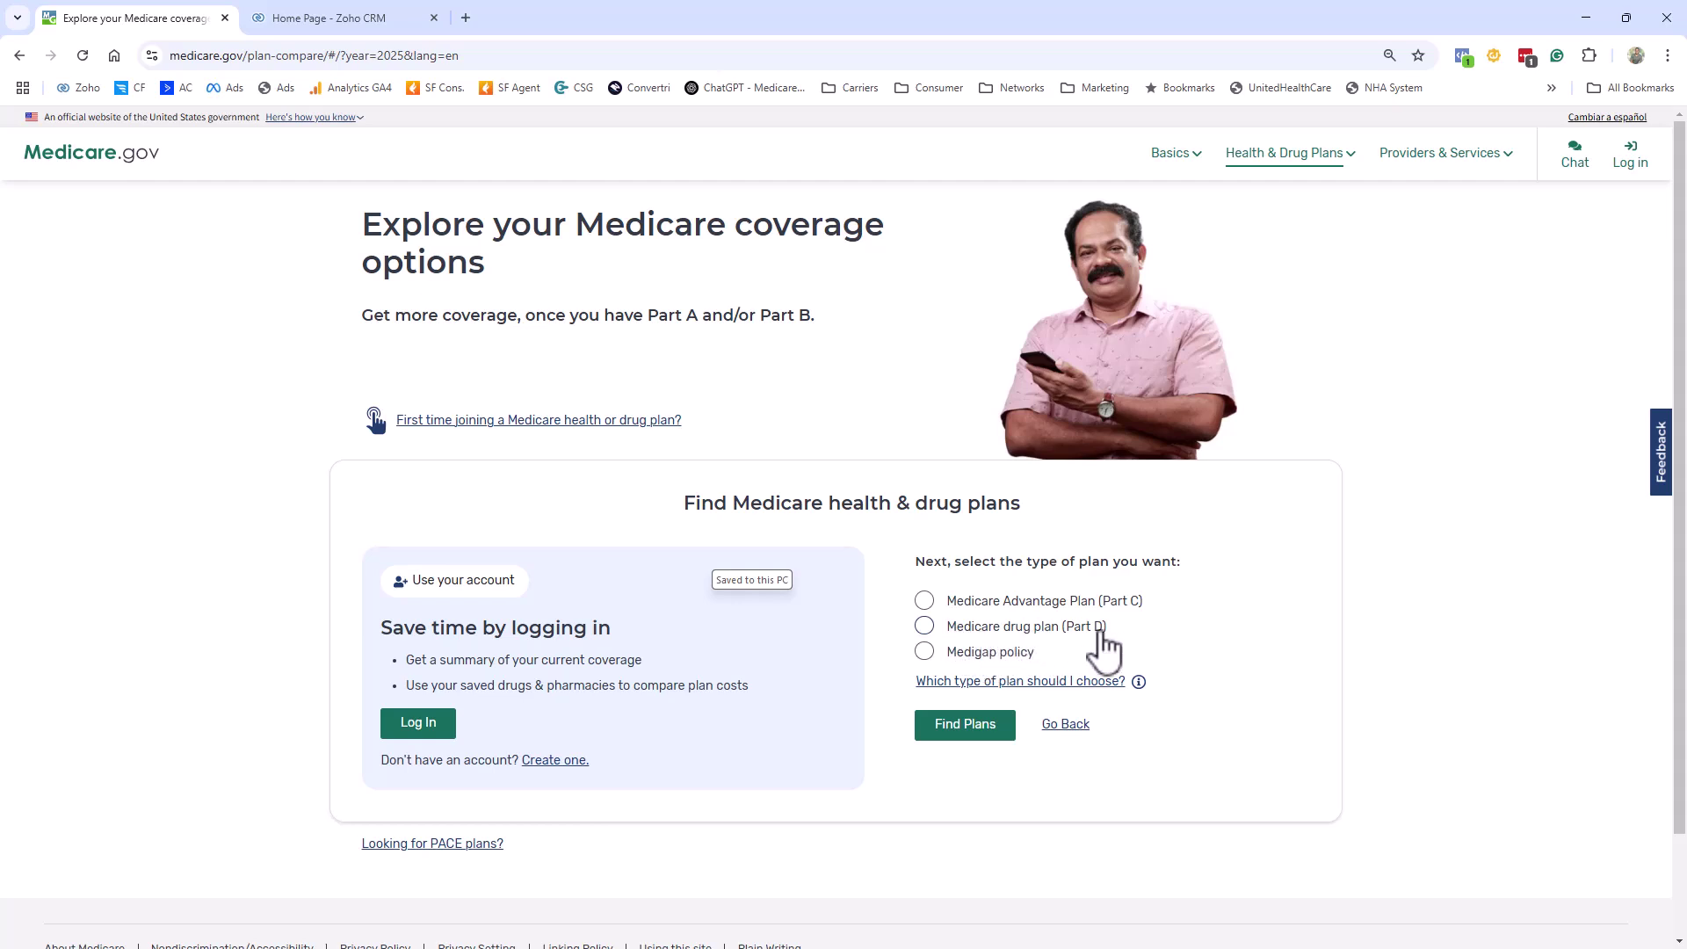
click(1081, 629)
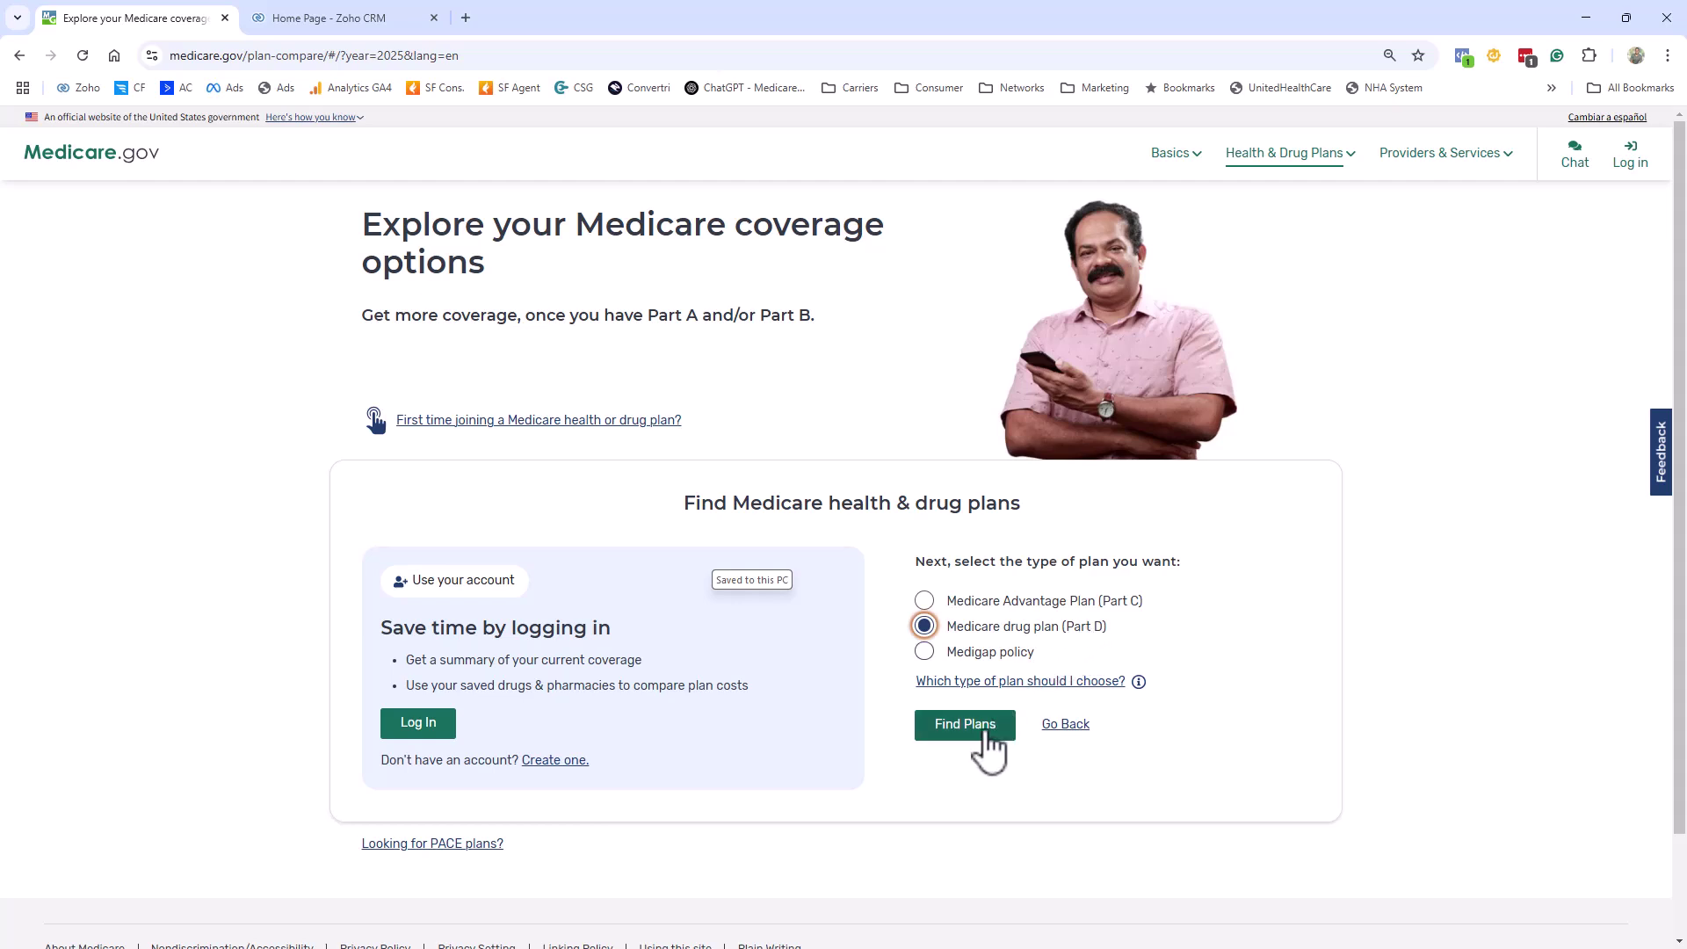
click(985, 728)
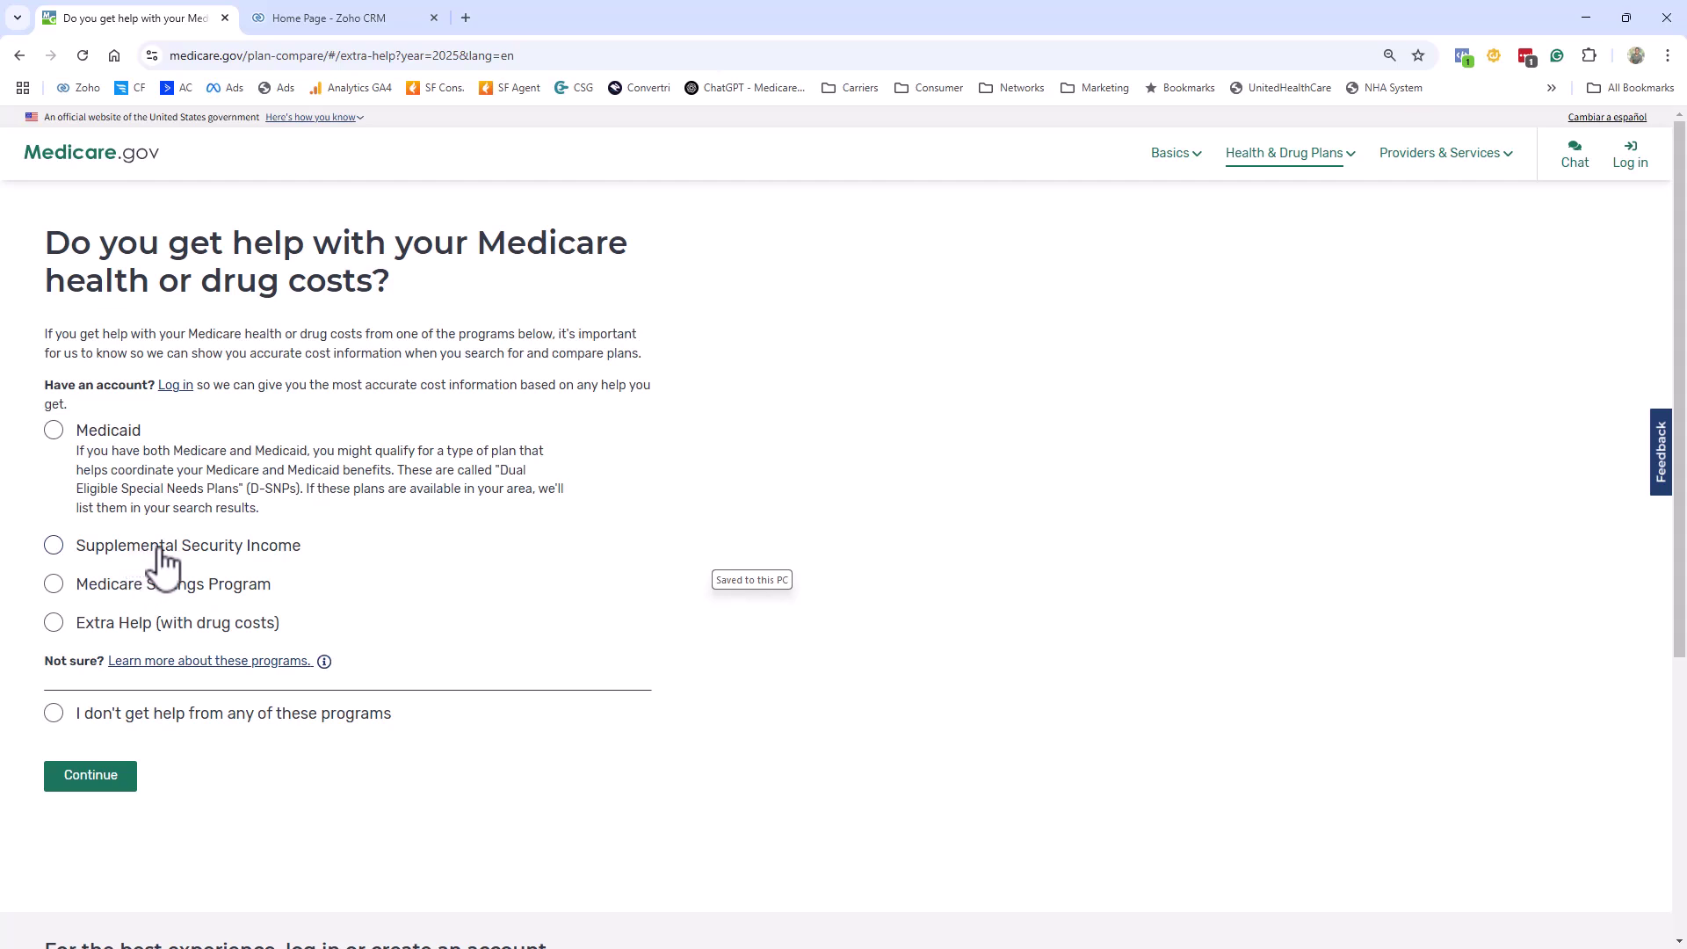
State that no help is received from any of the assistance programs and opt to see drug costs when comparing plans
click(95, 734)
click(98, 785)
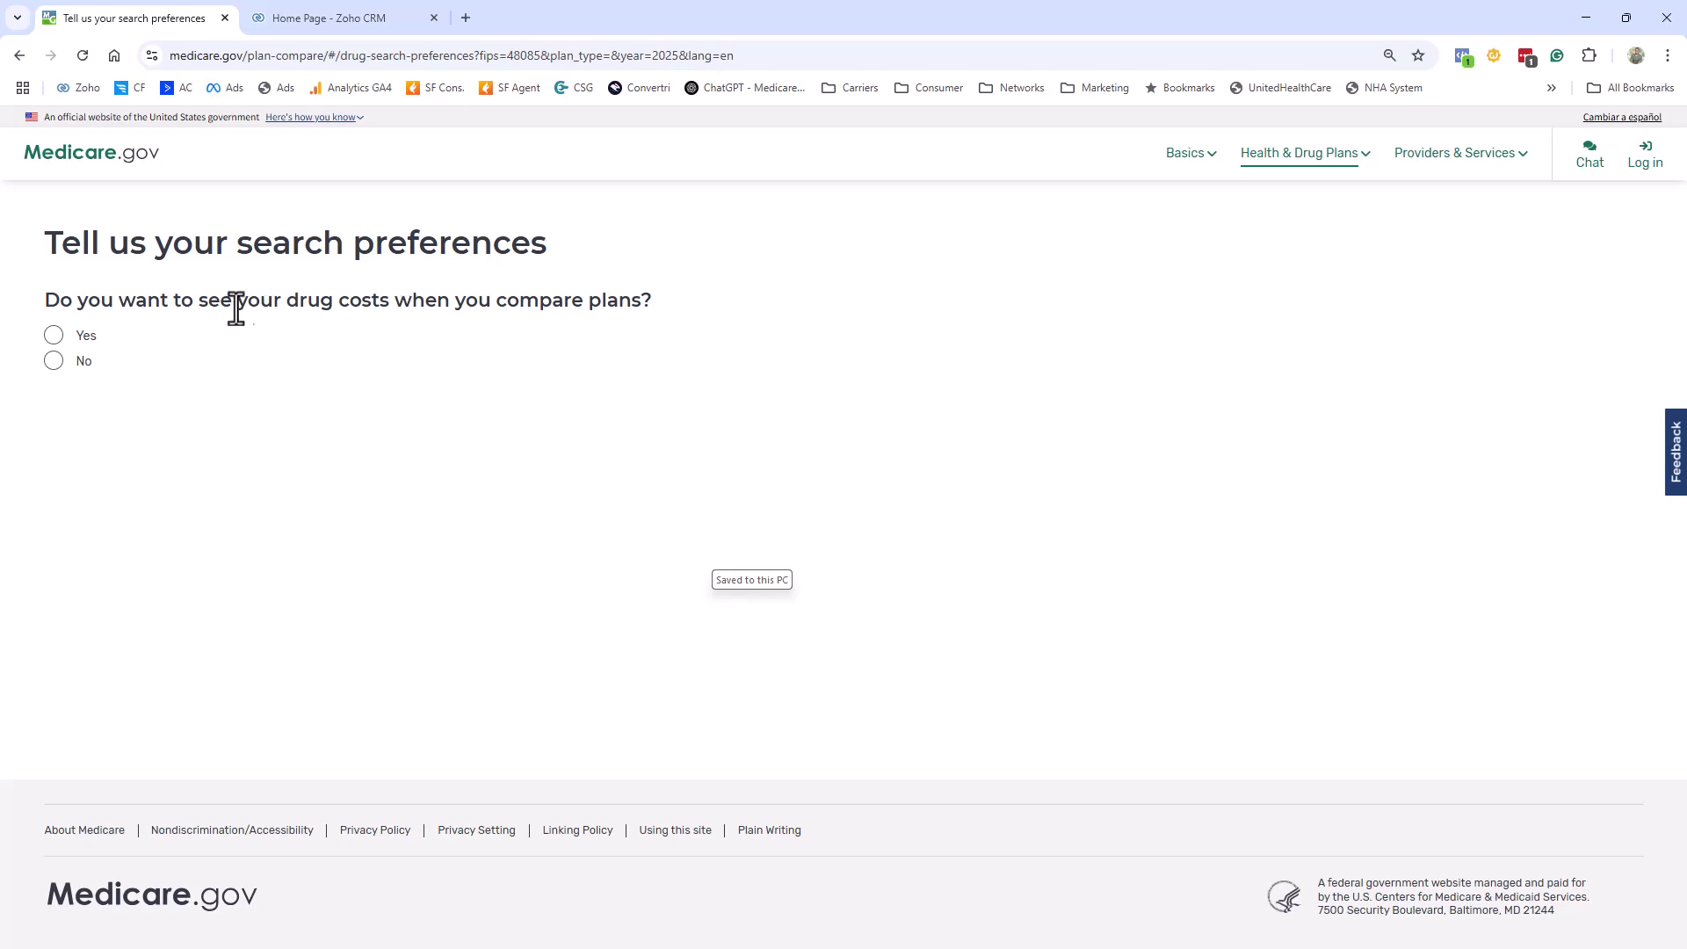
click(91, 356)
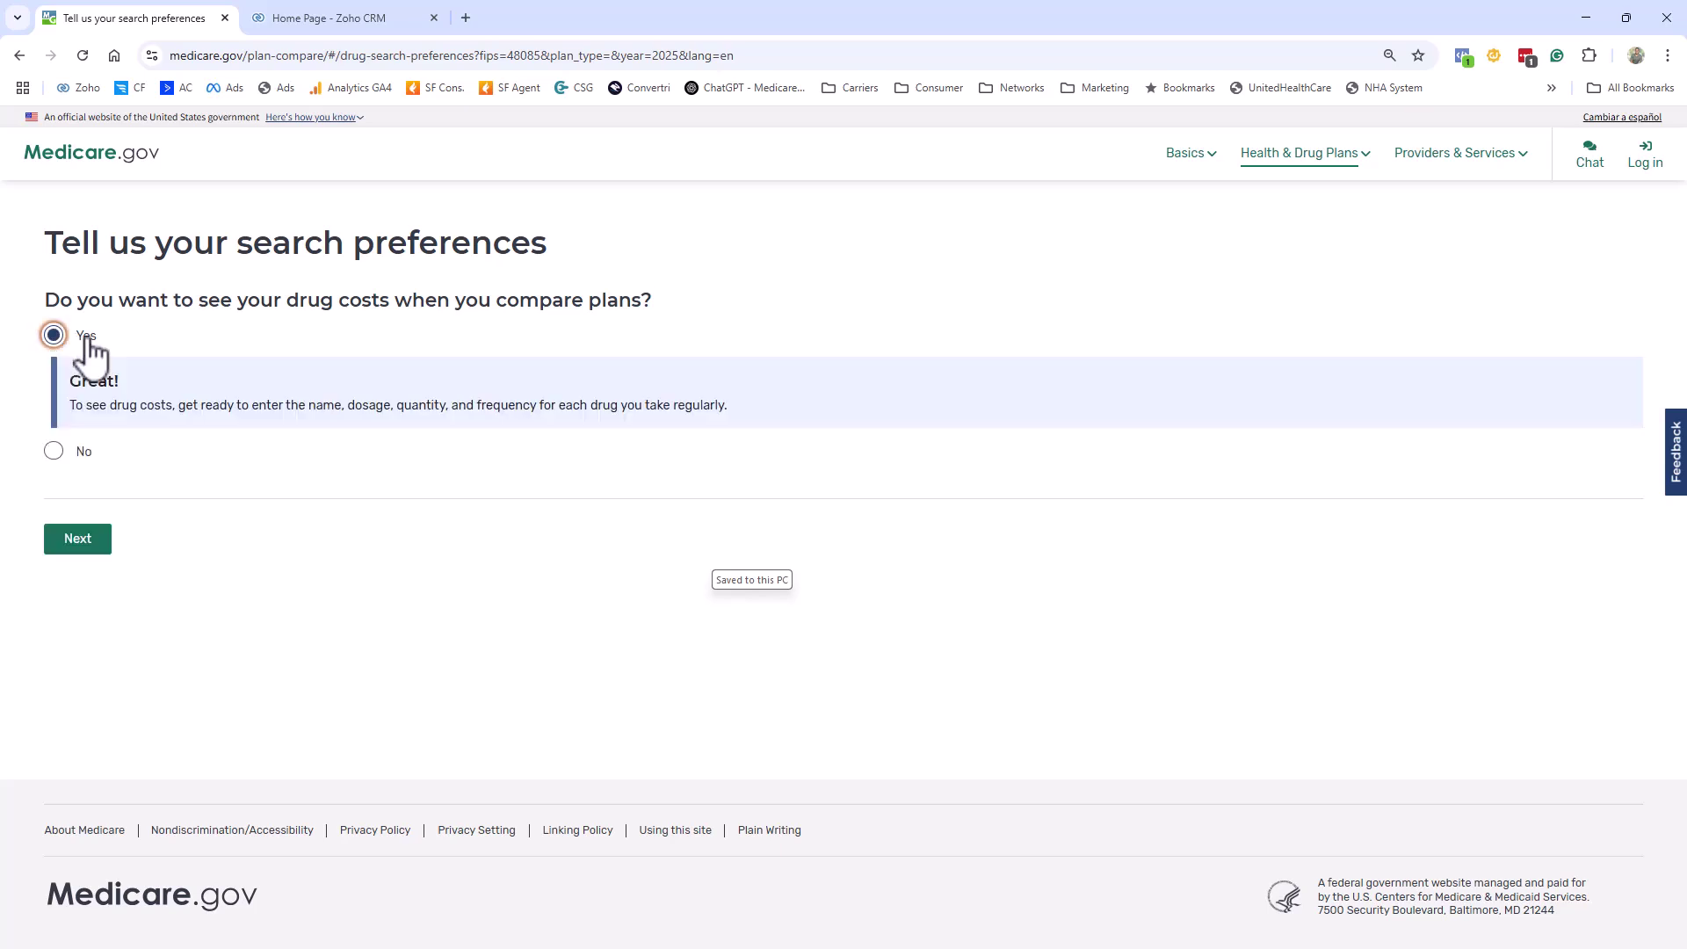
click(85, 552)
Find Lipitor, accept its generic atorvastatin, and add it to the drug list as 40mg tablet, quantity 30, every month
click(196, 333)
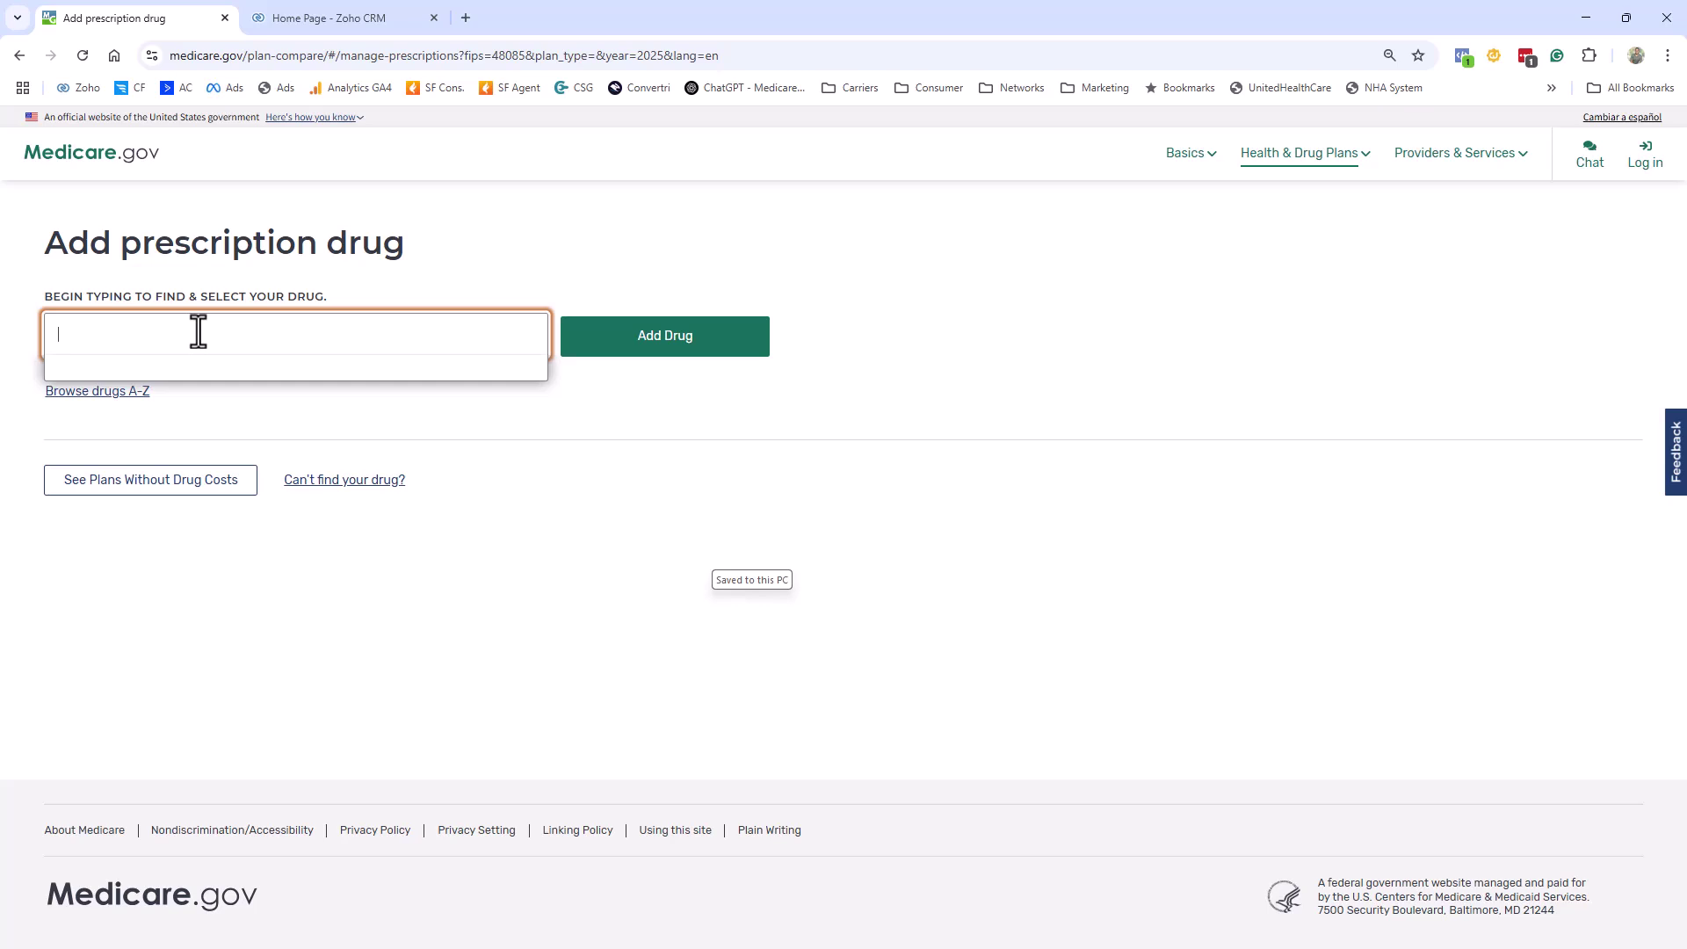
text(lipitor)
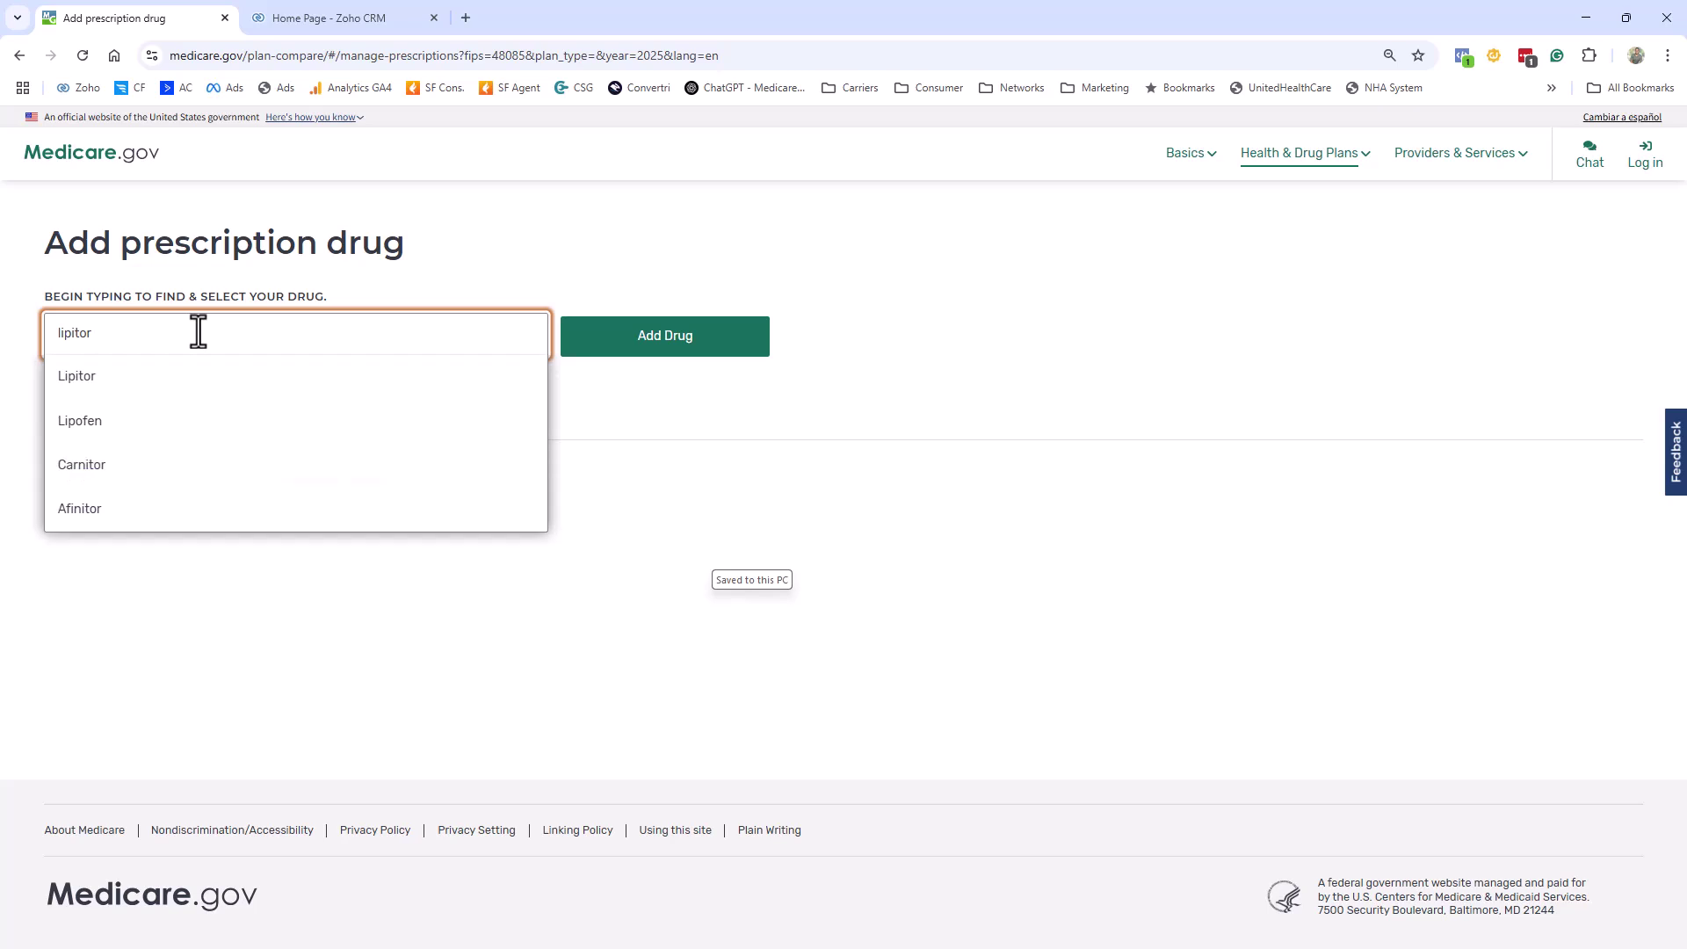
click(172, 384)
click(708, 344)
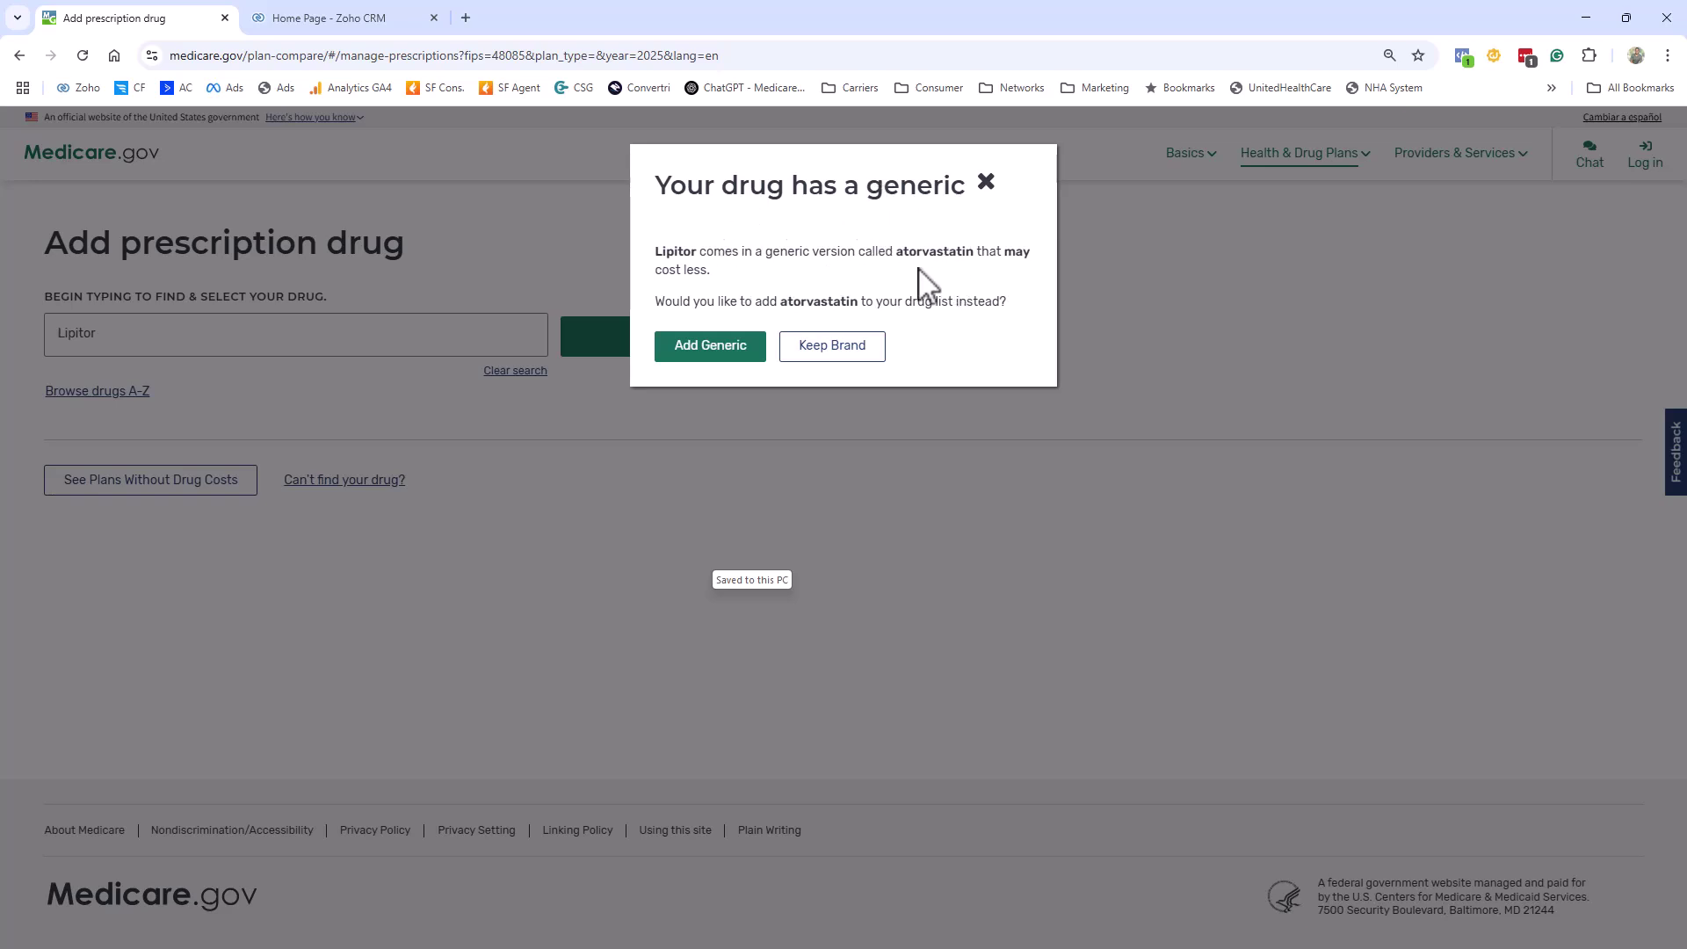
click(729, 351)
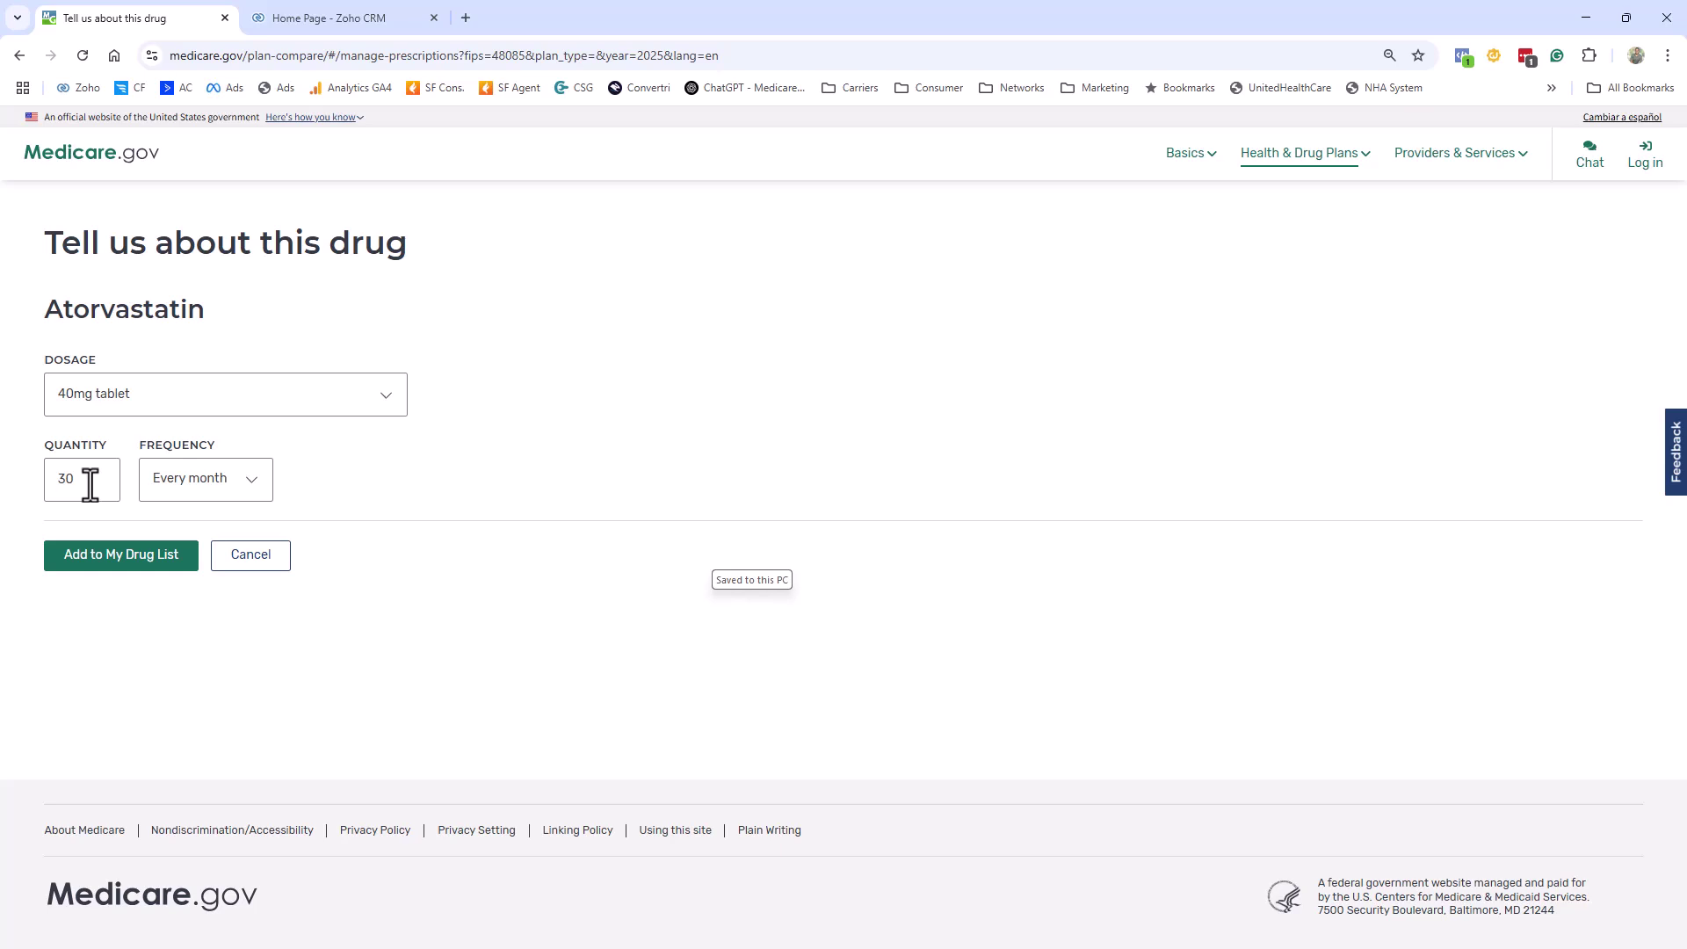
click(211, 494)
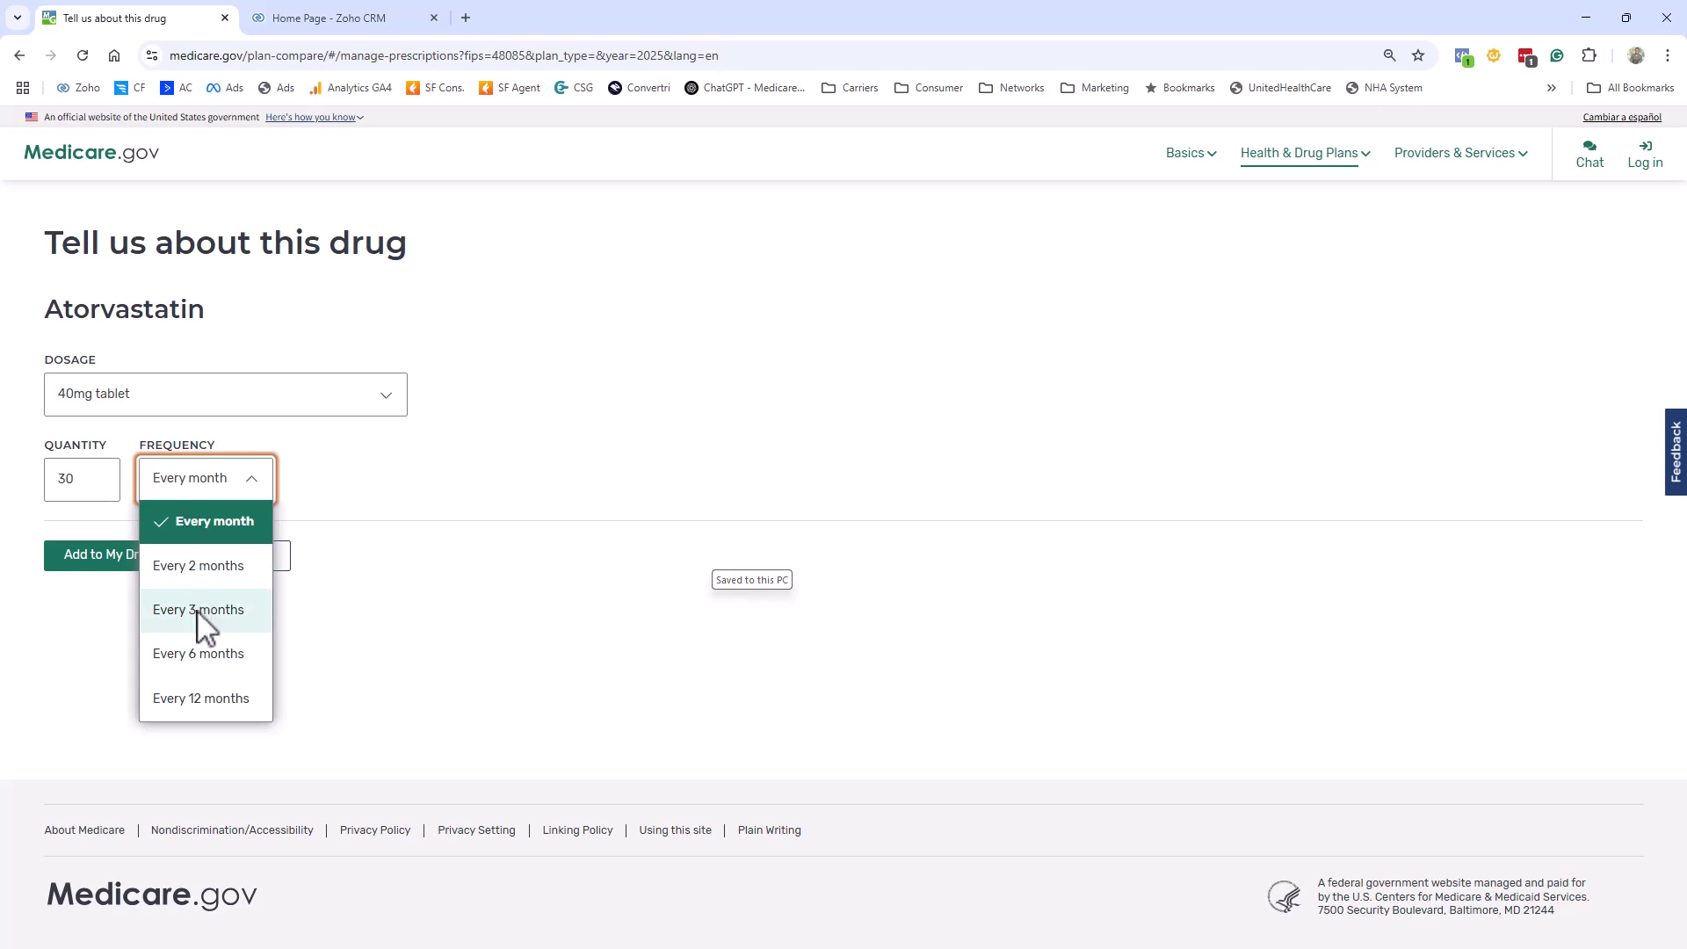
click(368, 501)
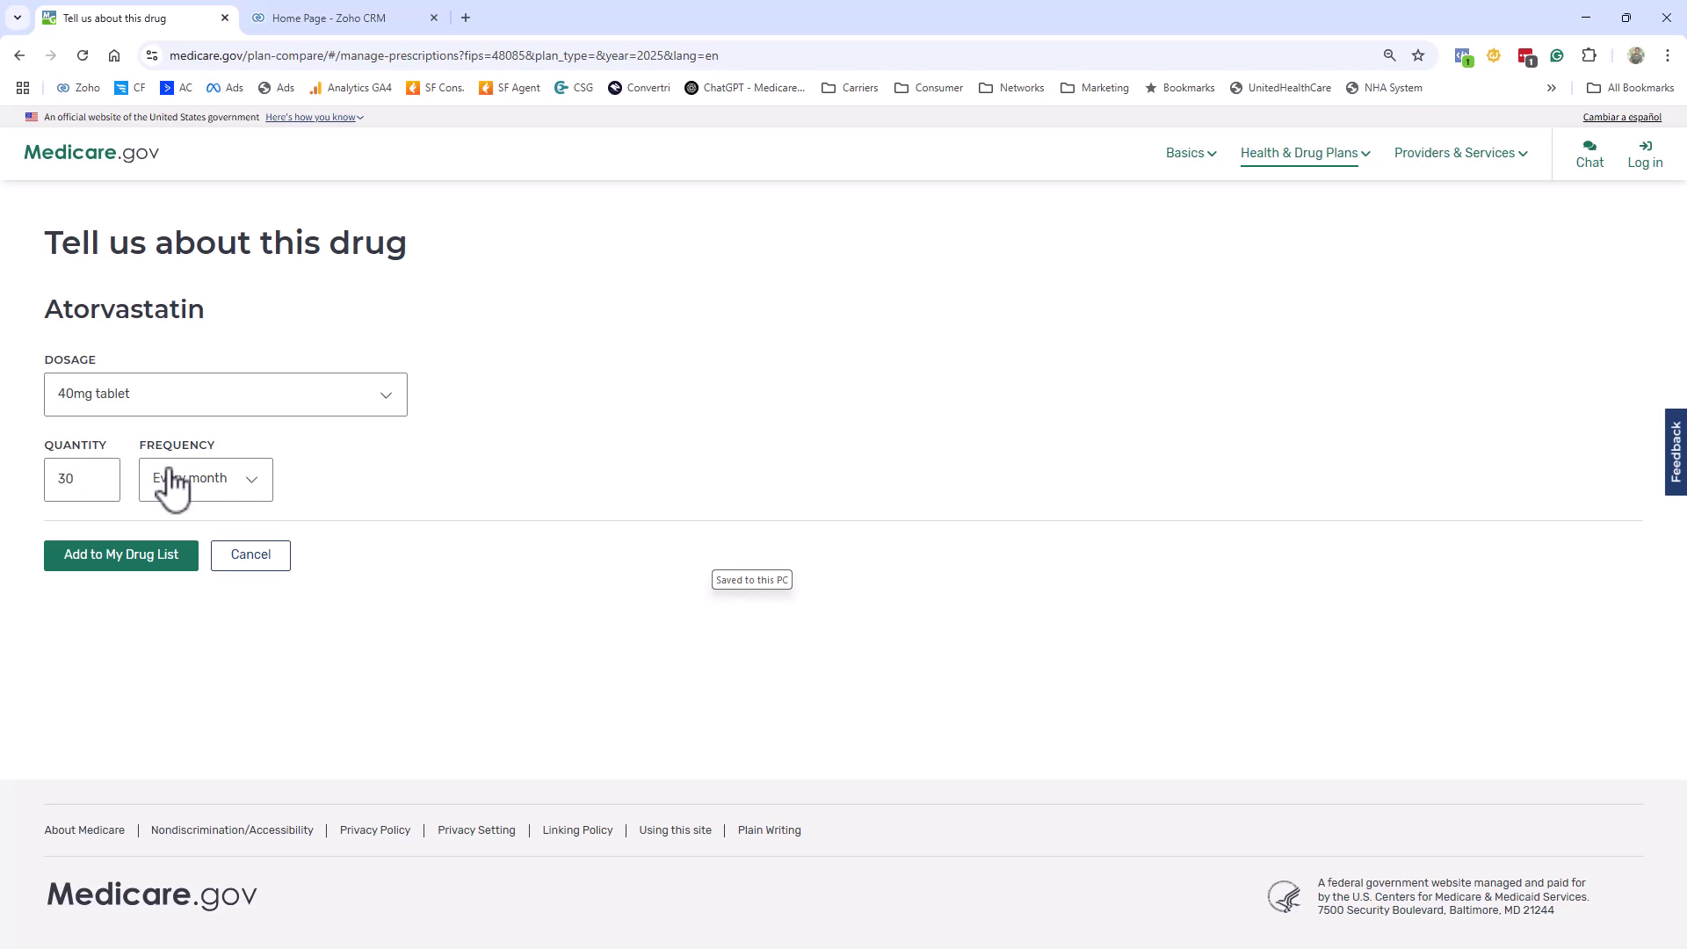
click(87, 567)
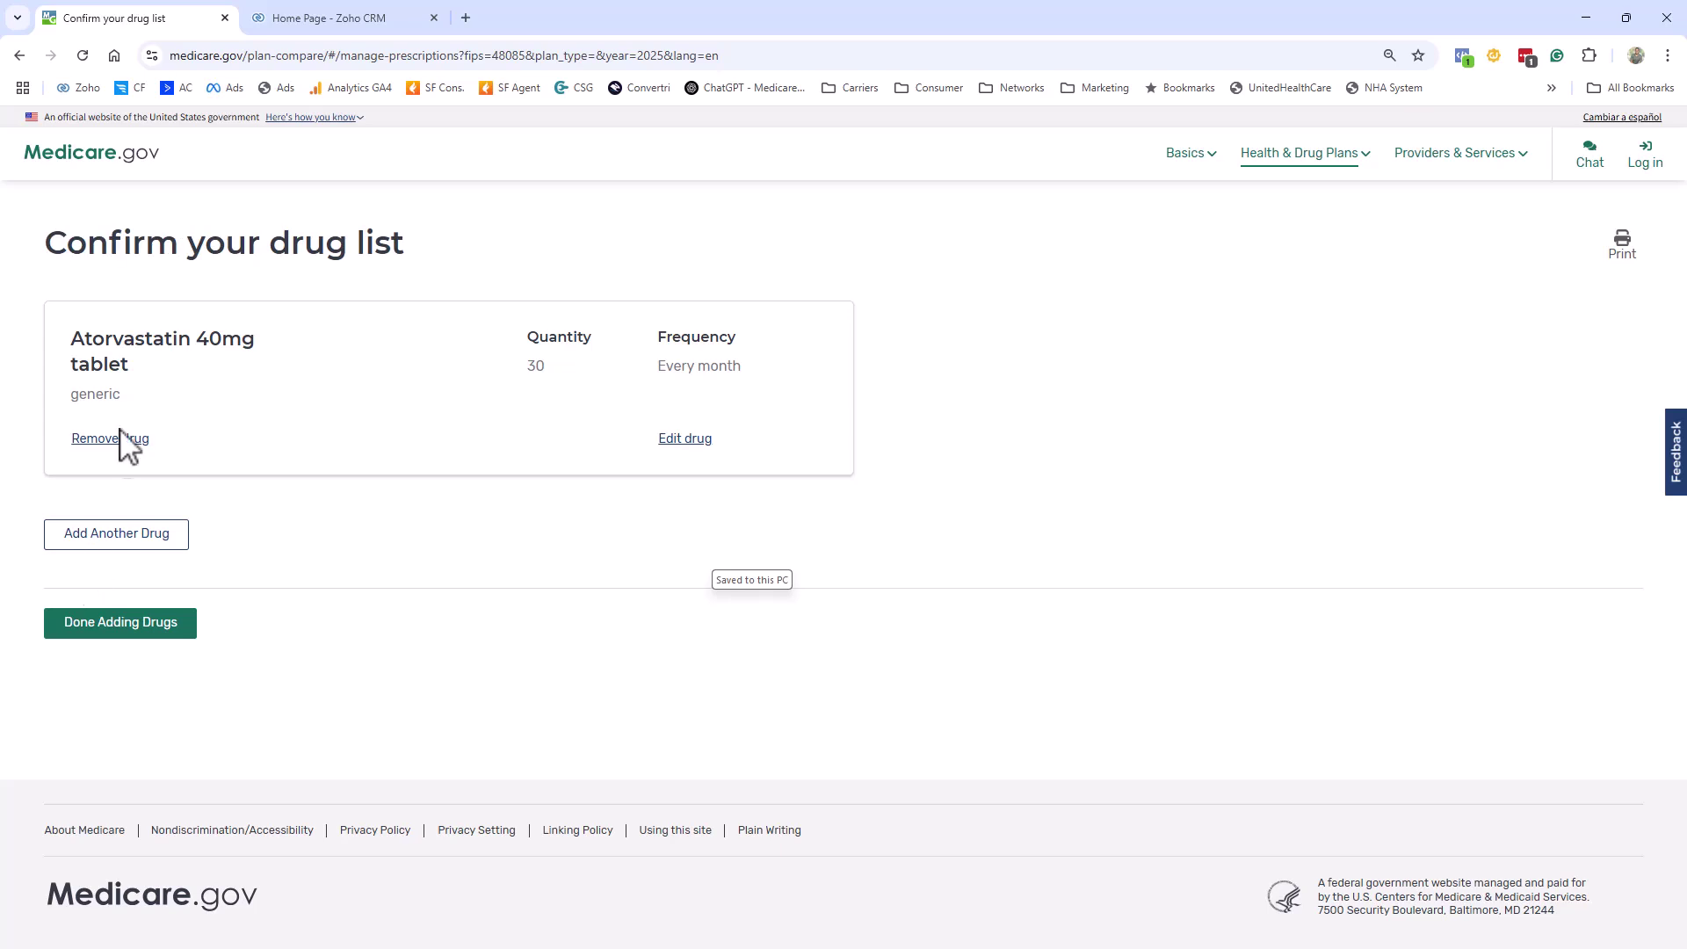
Add Lantus 100unit/ml solution pen injector to the drug list as one 3ml pen package (pack of 5) every month
click(110, 536)
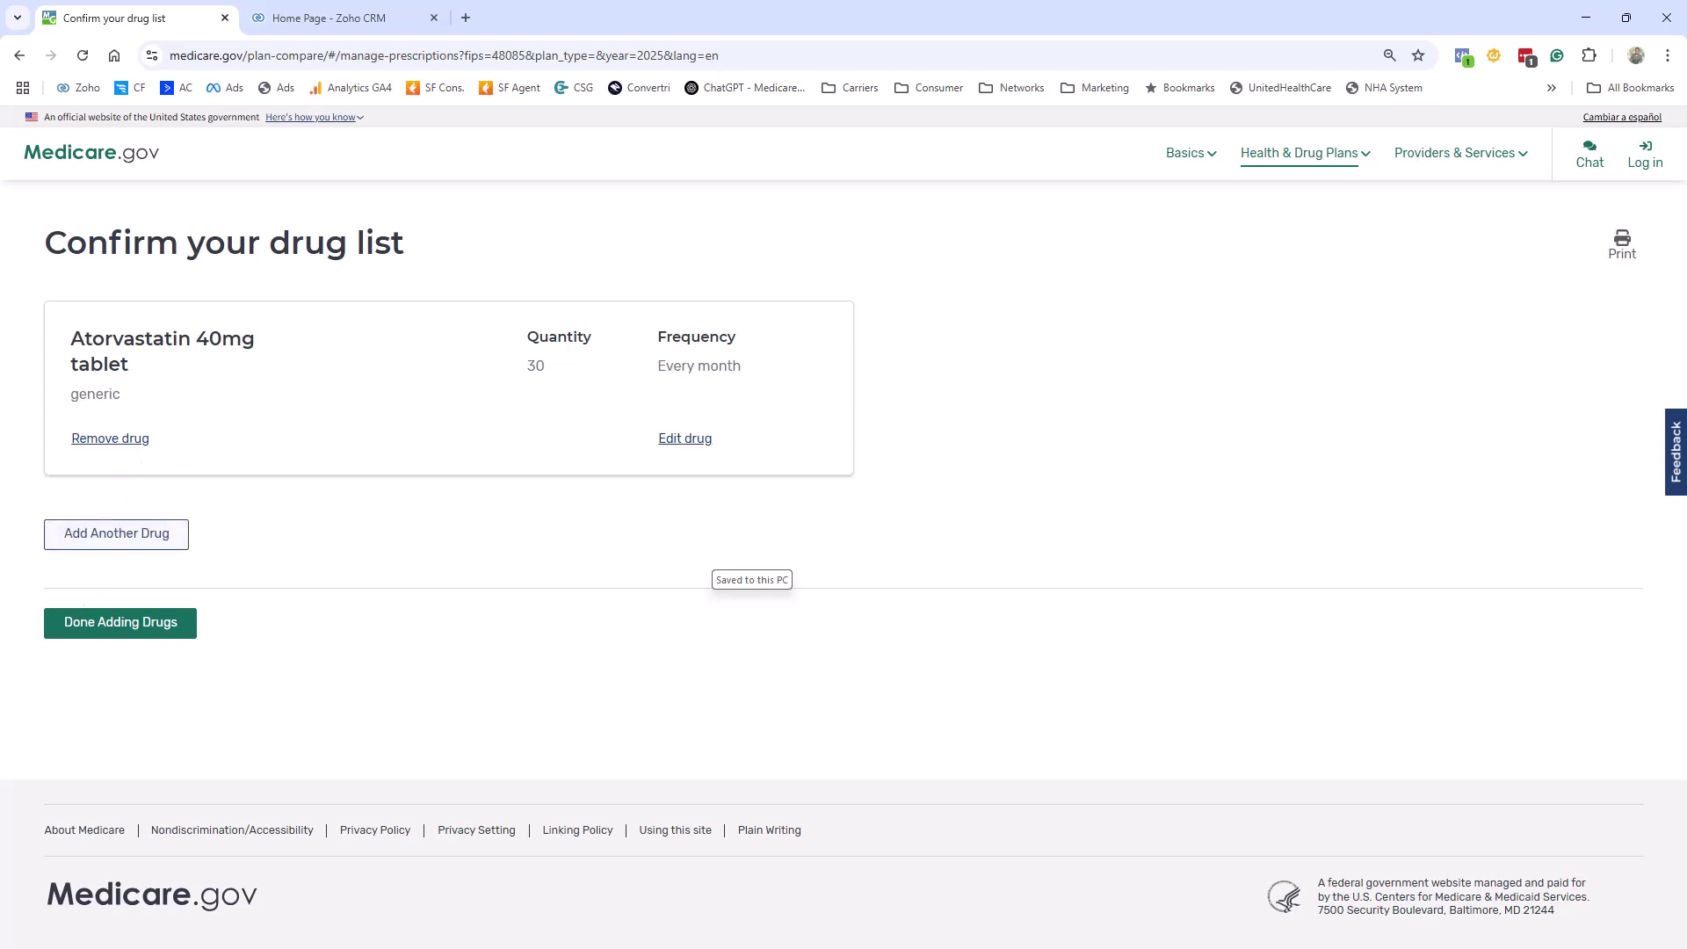
click(104, 538)
click(145, 388)
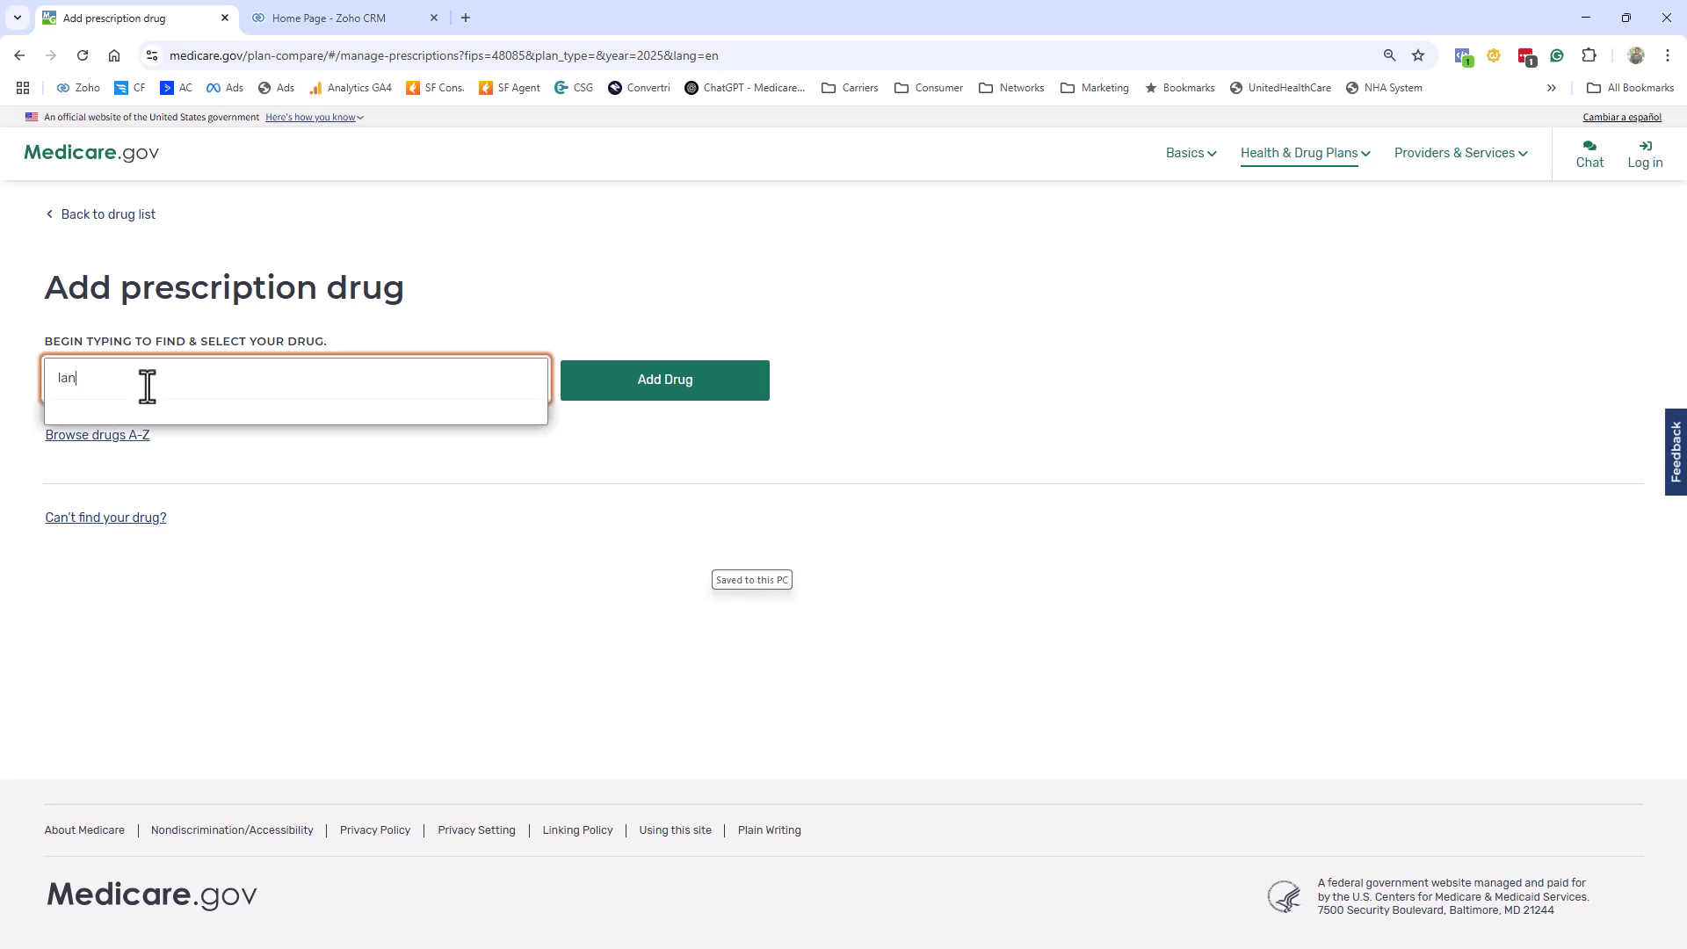
text(lan)
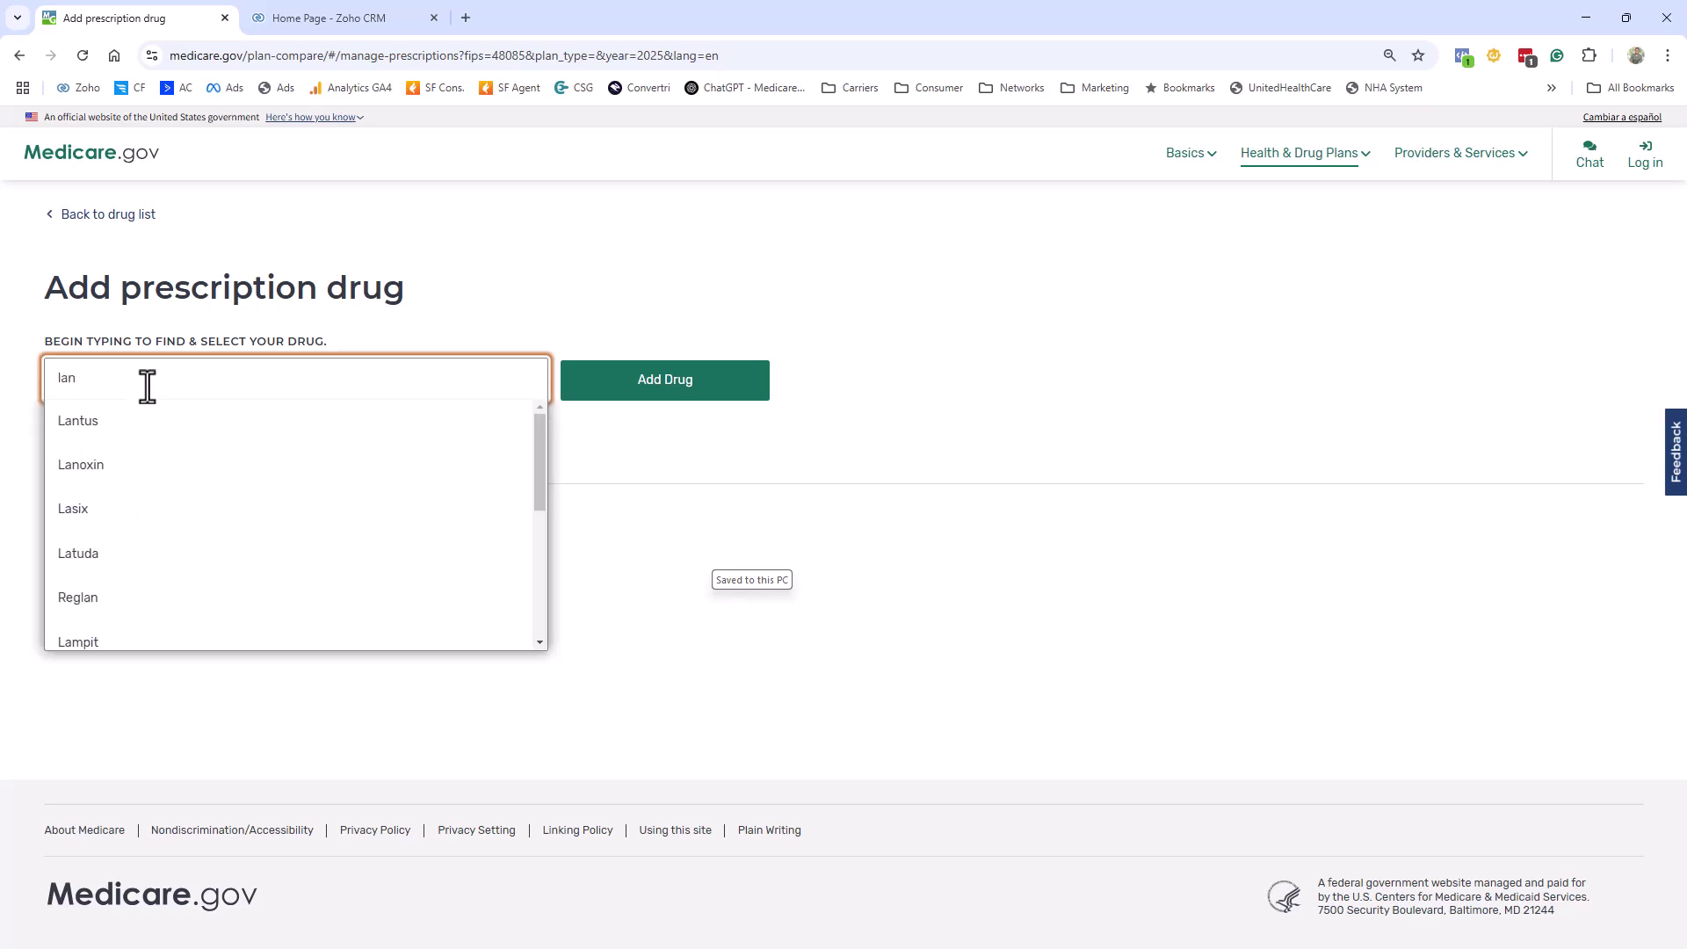
click(126, 429)
click(623, 393)
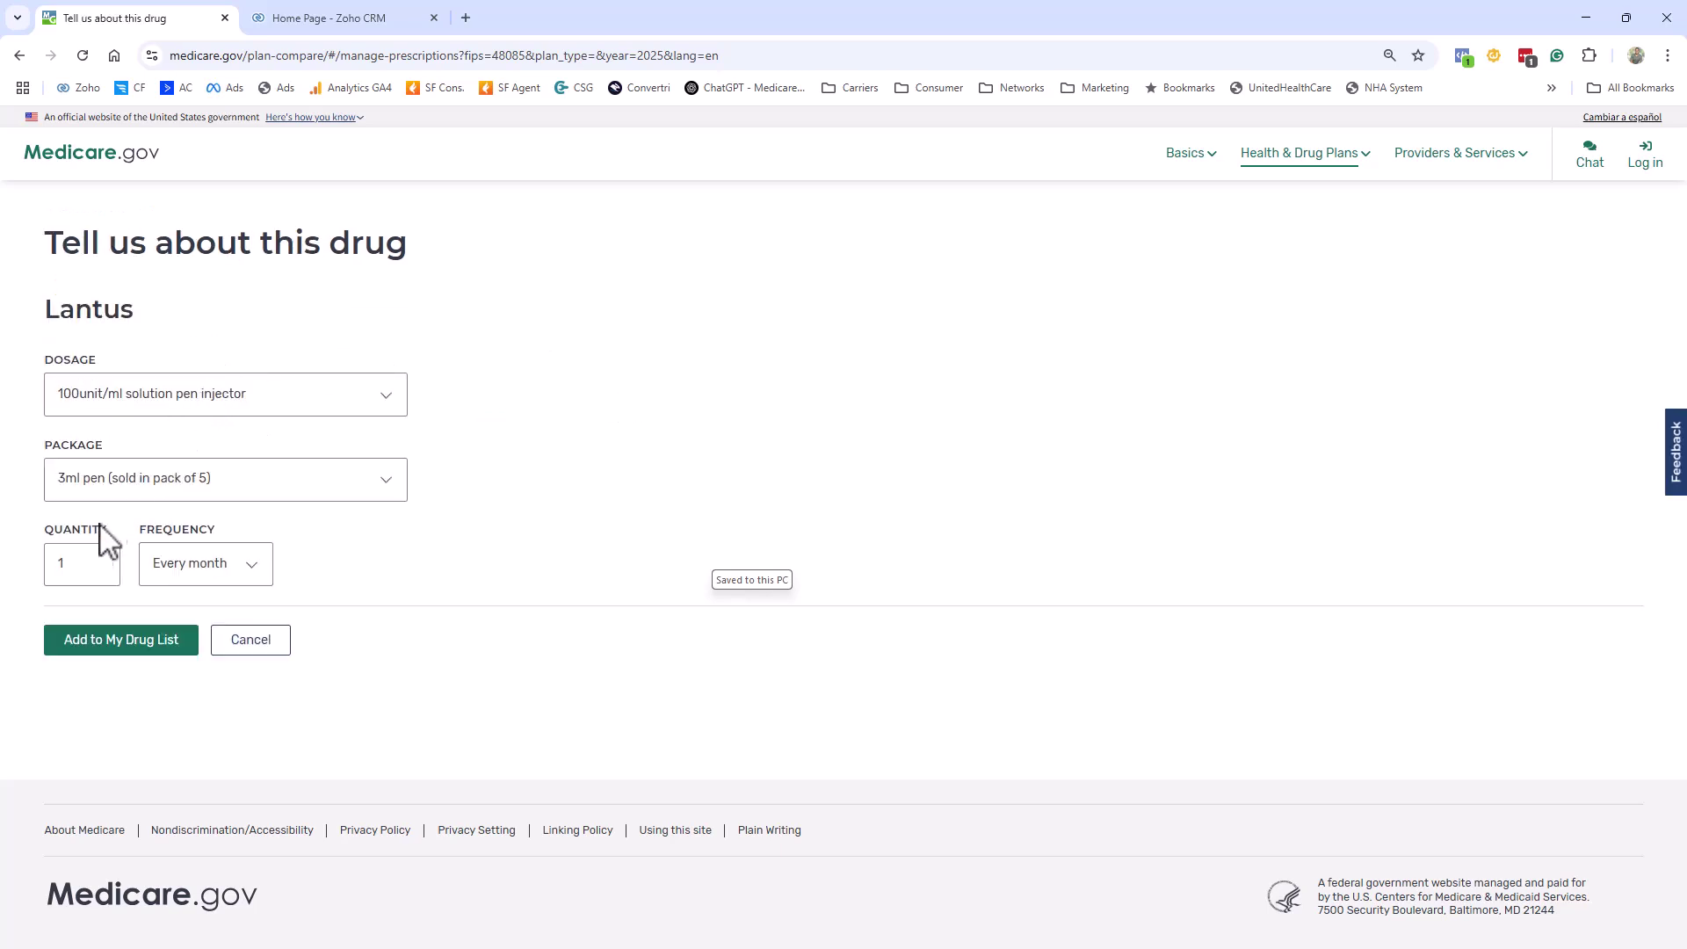
click(112, 647)
Add levothyroxine sodium 50mcg tablet to the drug list with quantity 30 every month
click(132, 787)
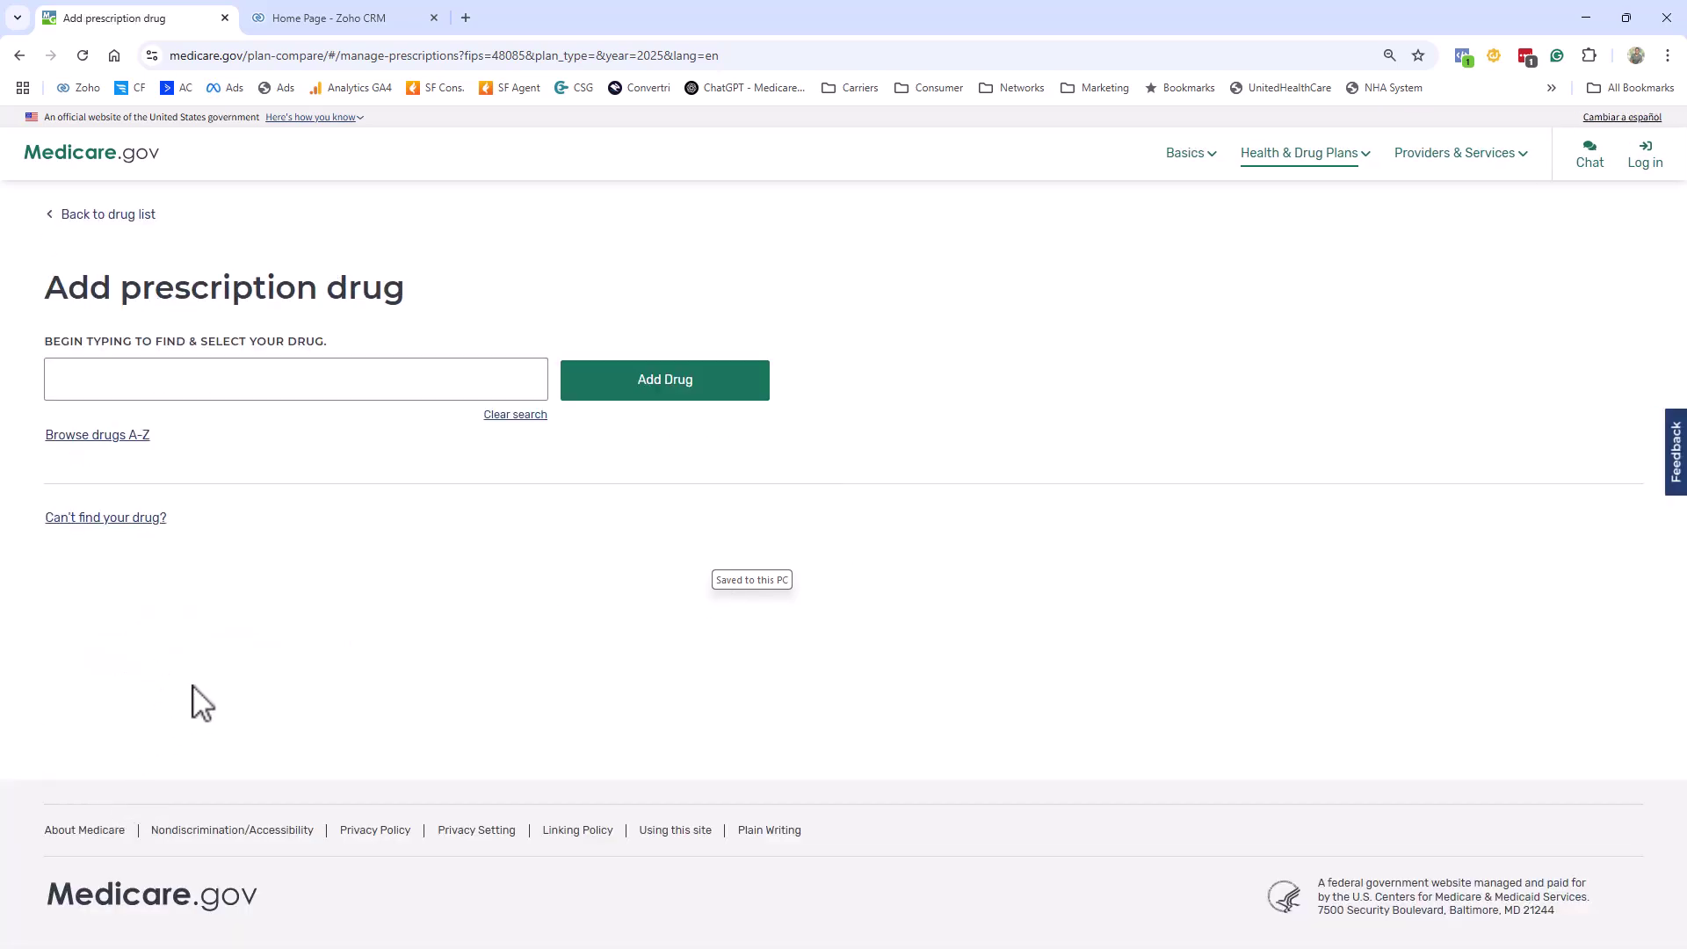
click(216, 388)
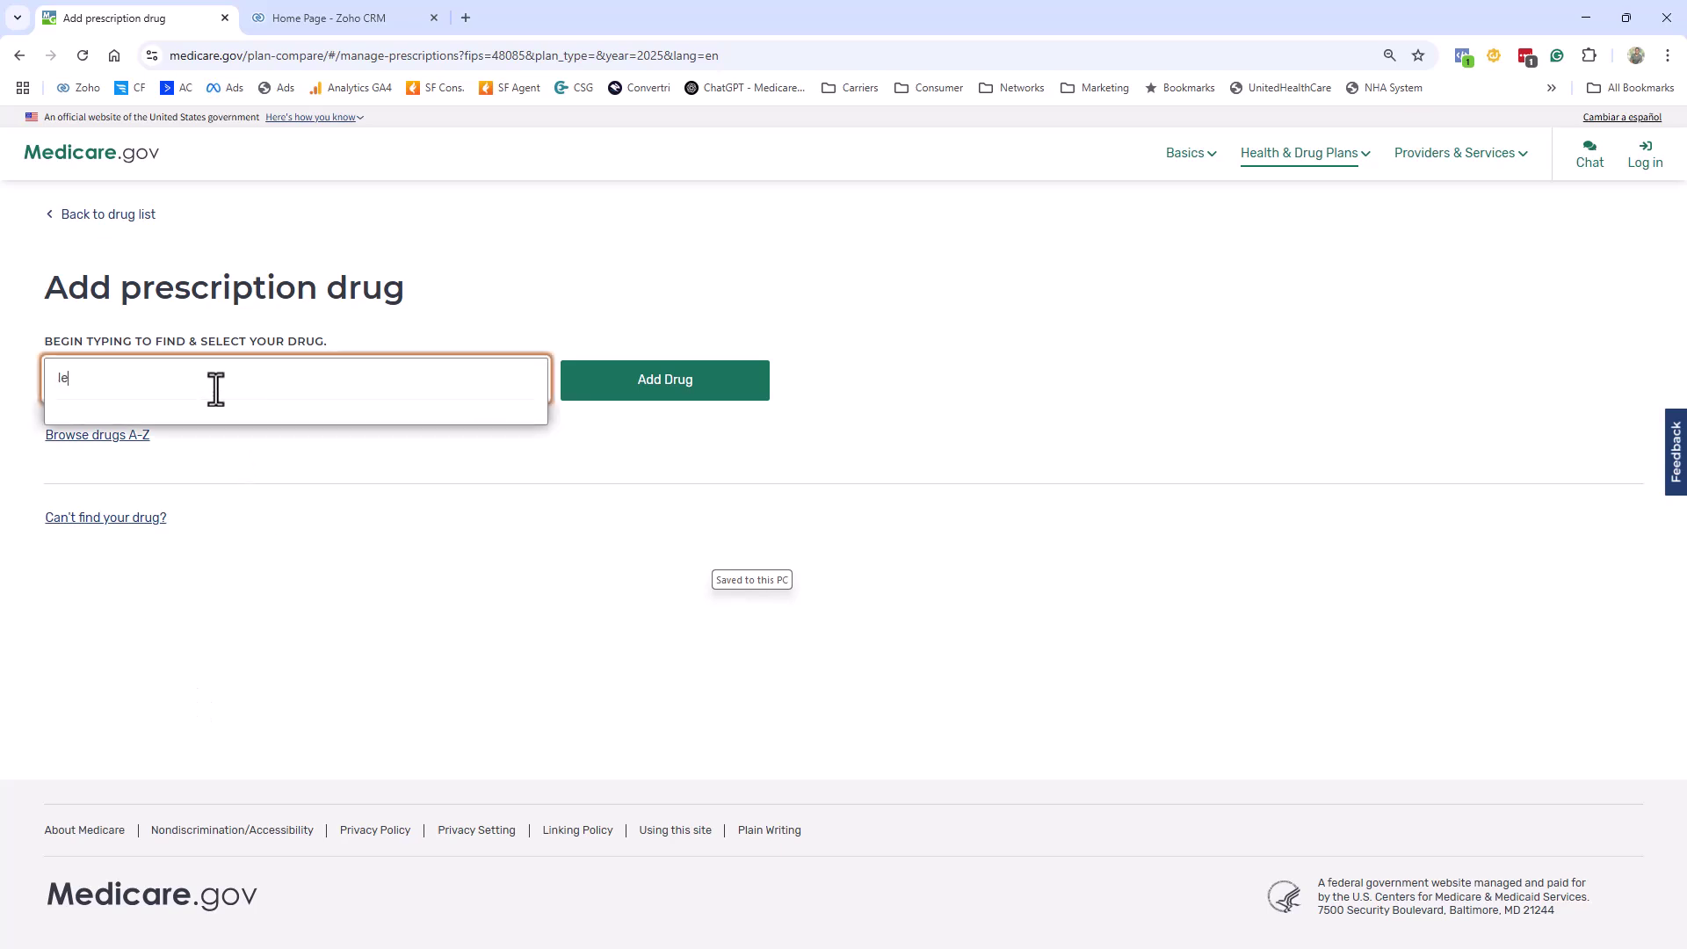
text(levoth)
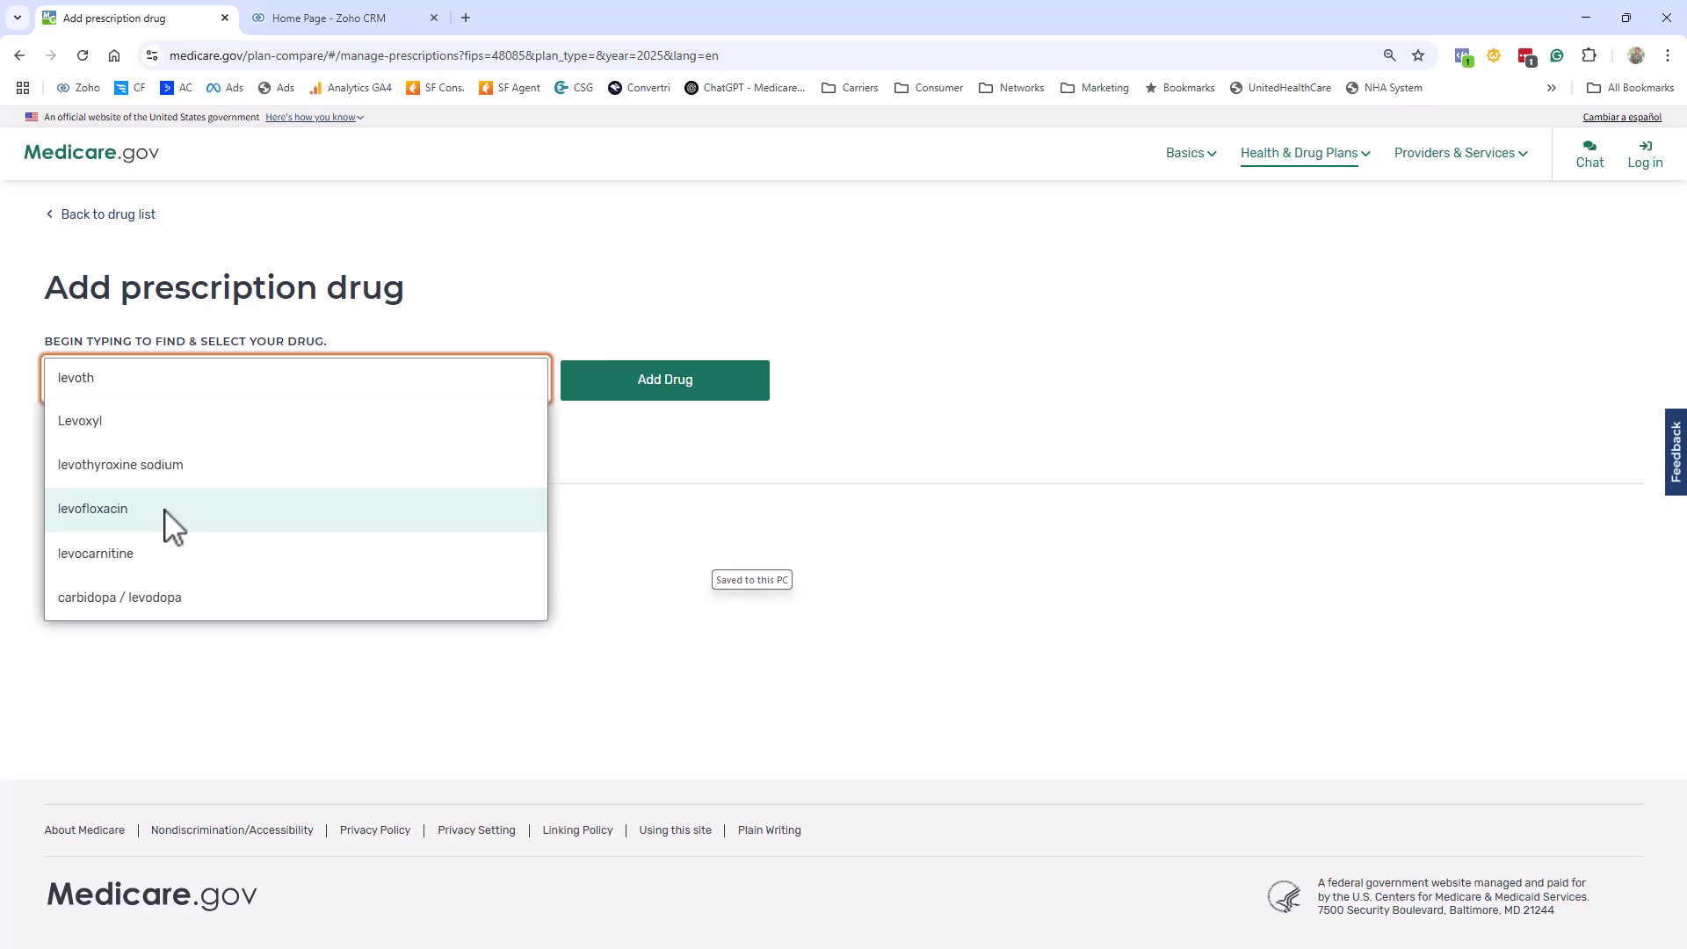
text(y)
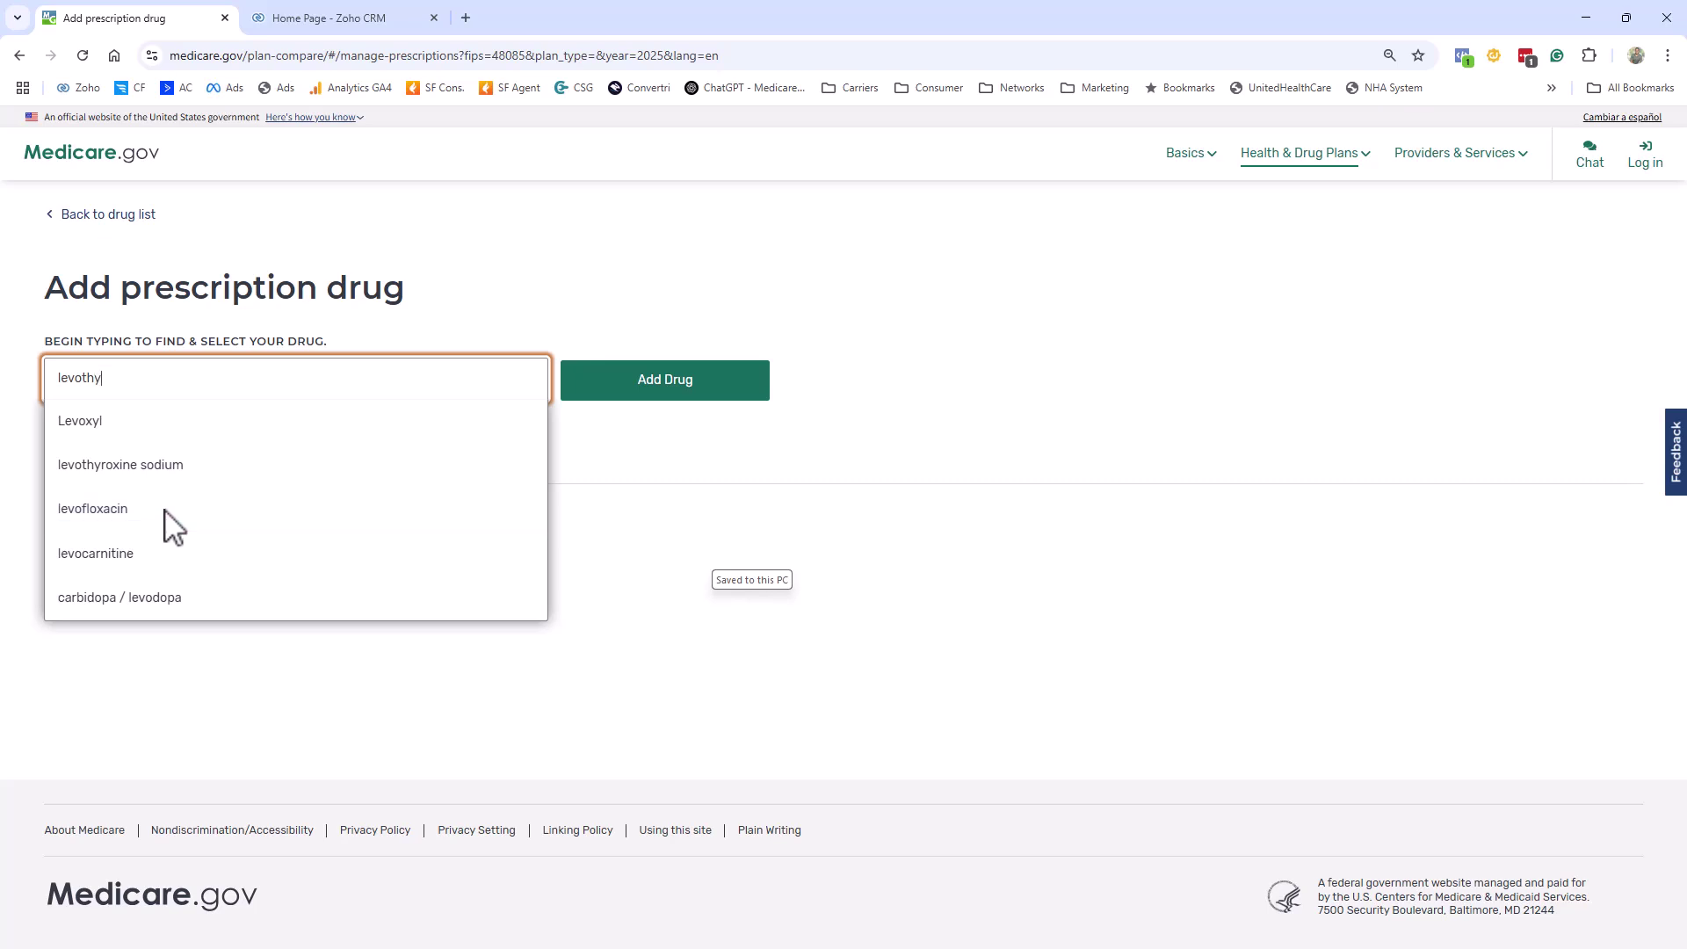
text(rox)
click(143, 465)
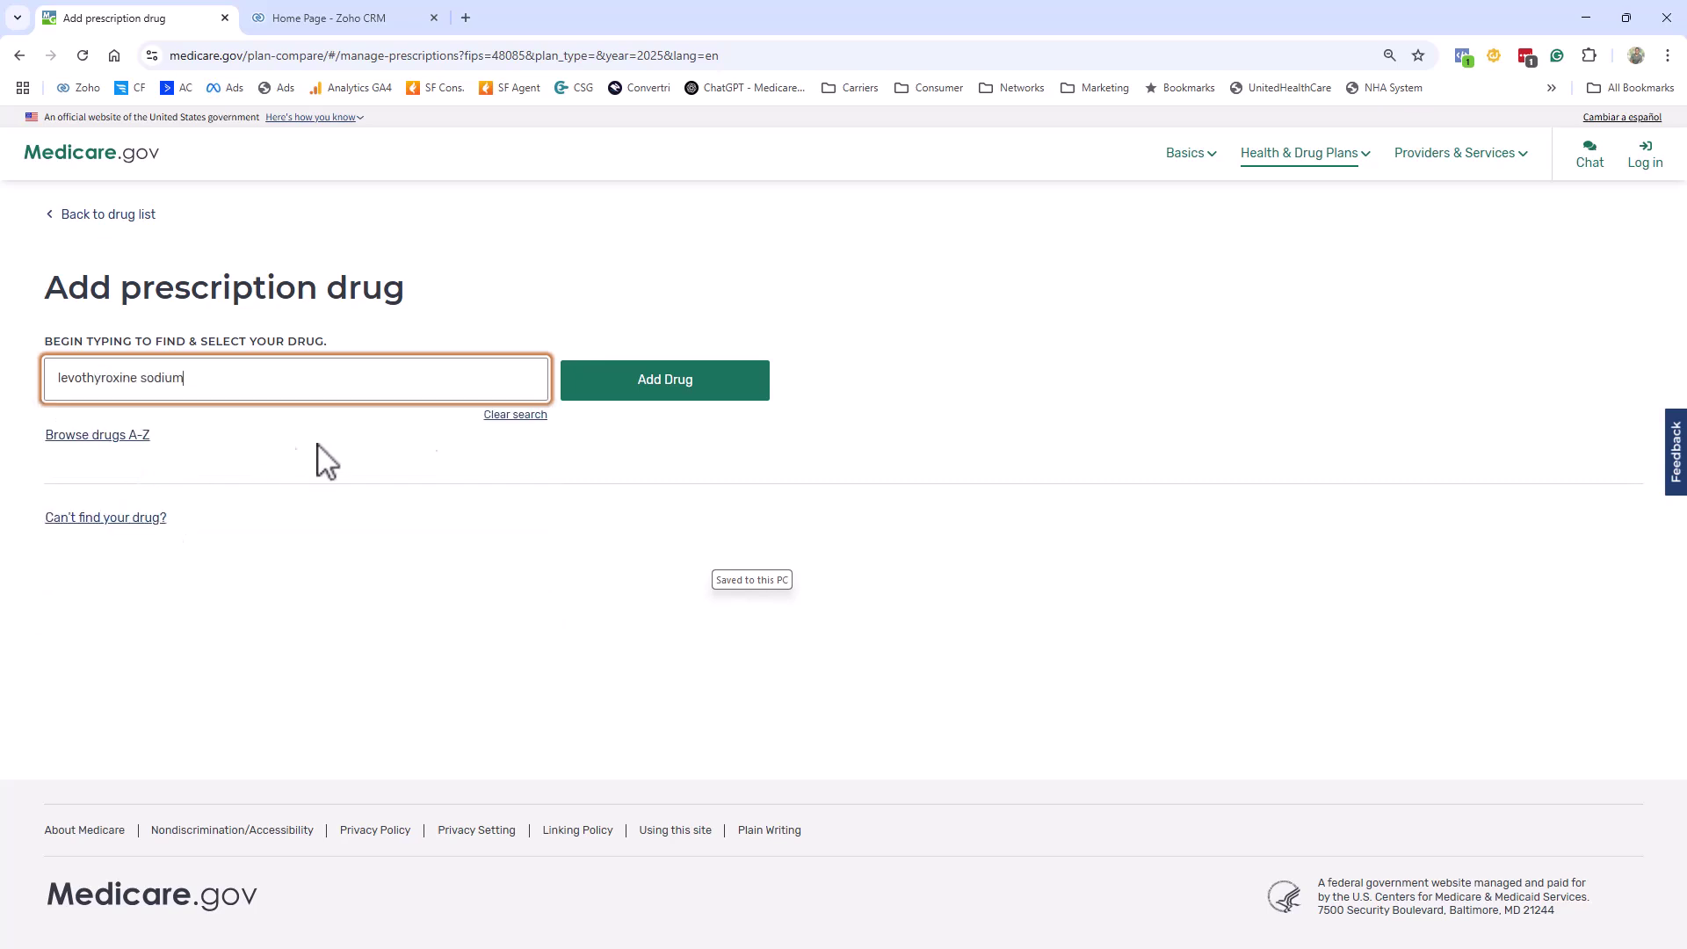
click(634, 386)
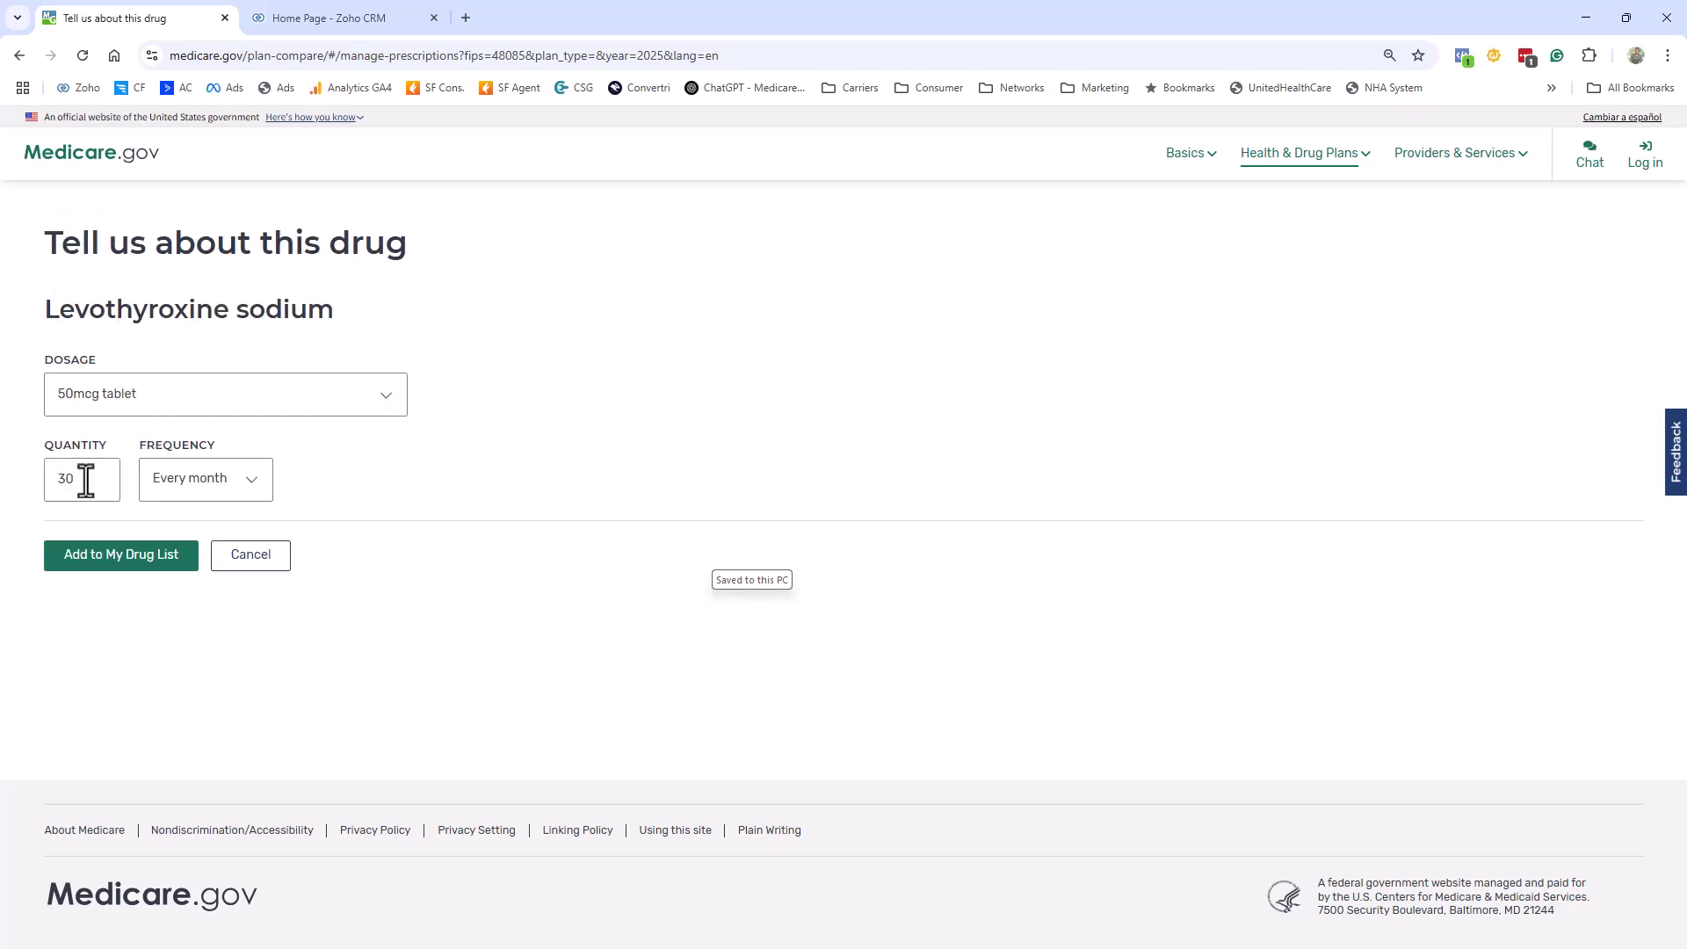
click(134, 563)
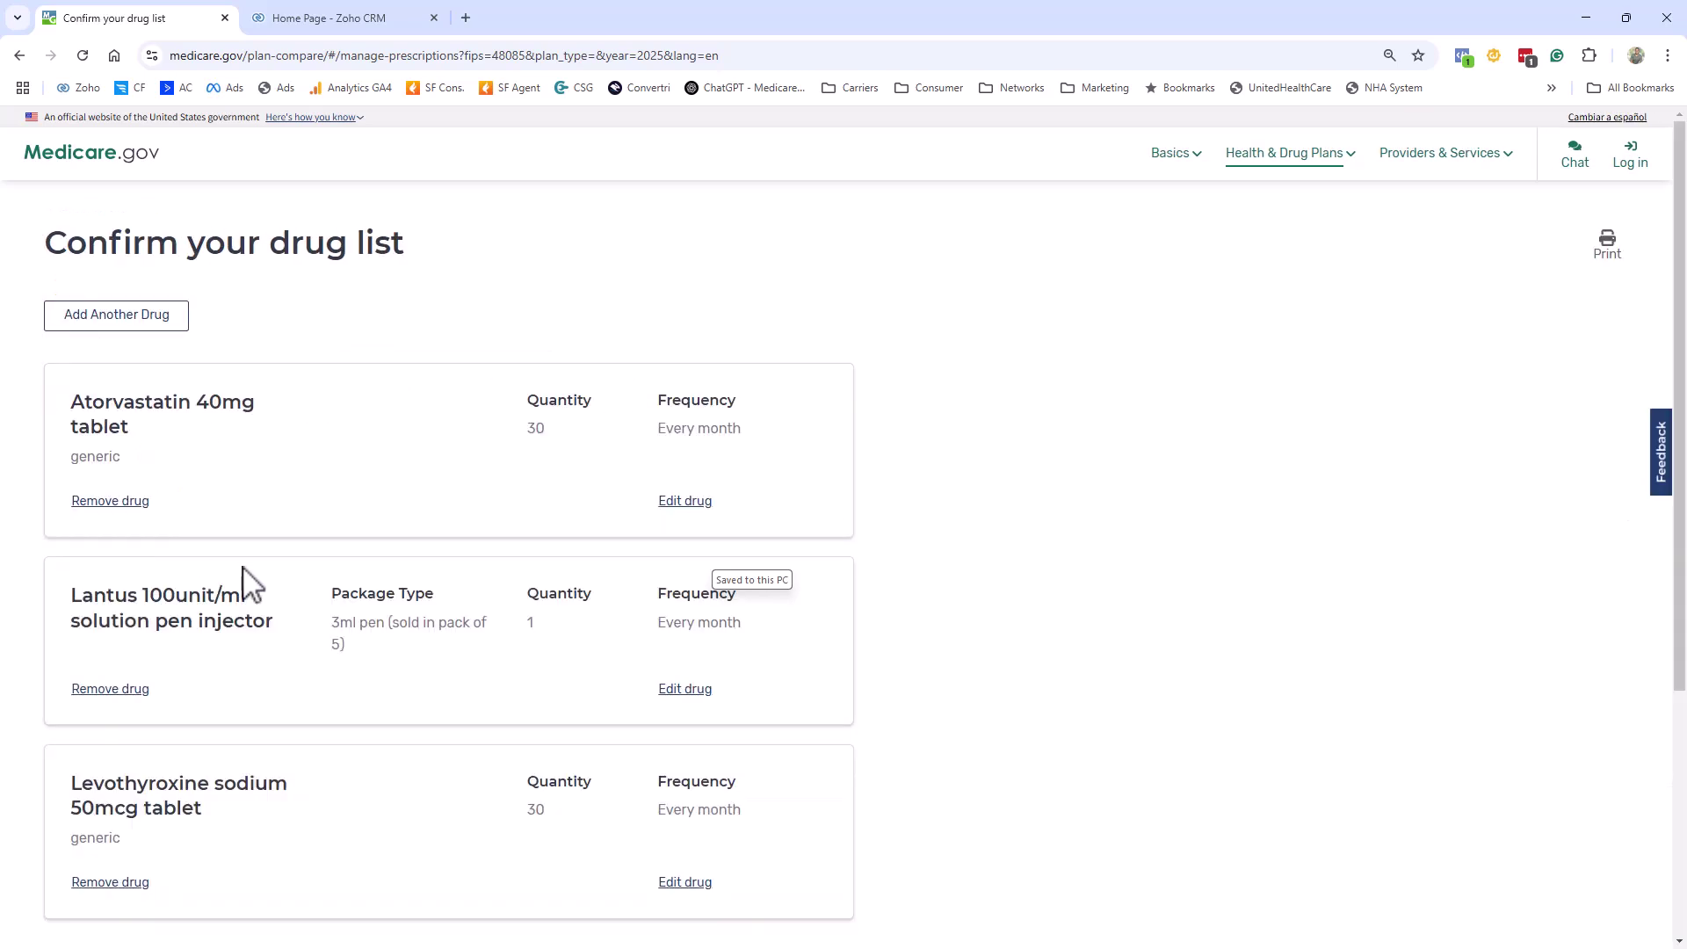
Review the three-drug list and finish adding drugs to proceed to the pharmacy selection
scroll(296, 567, down, 2)
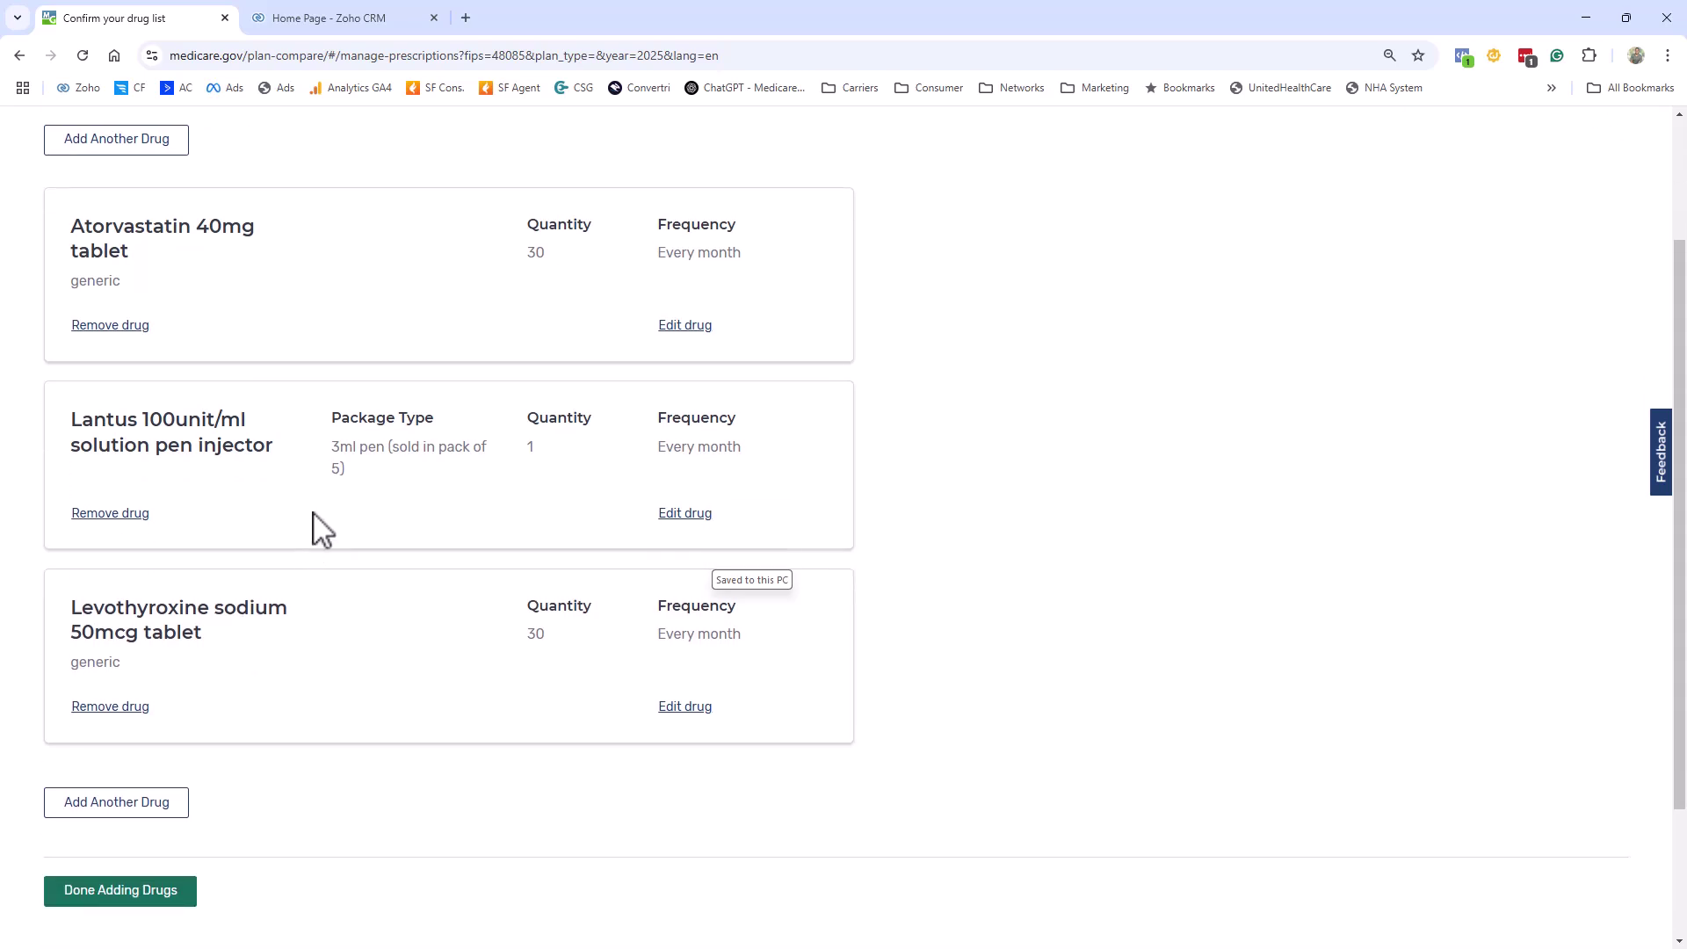
scroll(140, 817, down, 1)
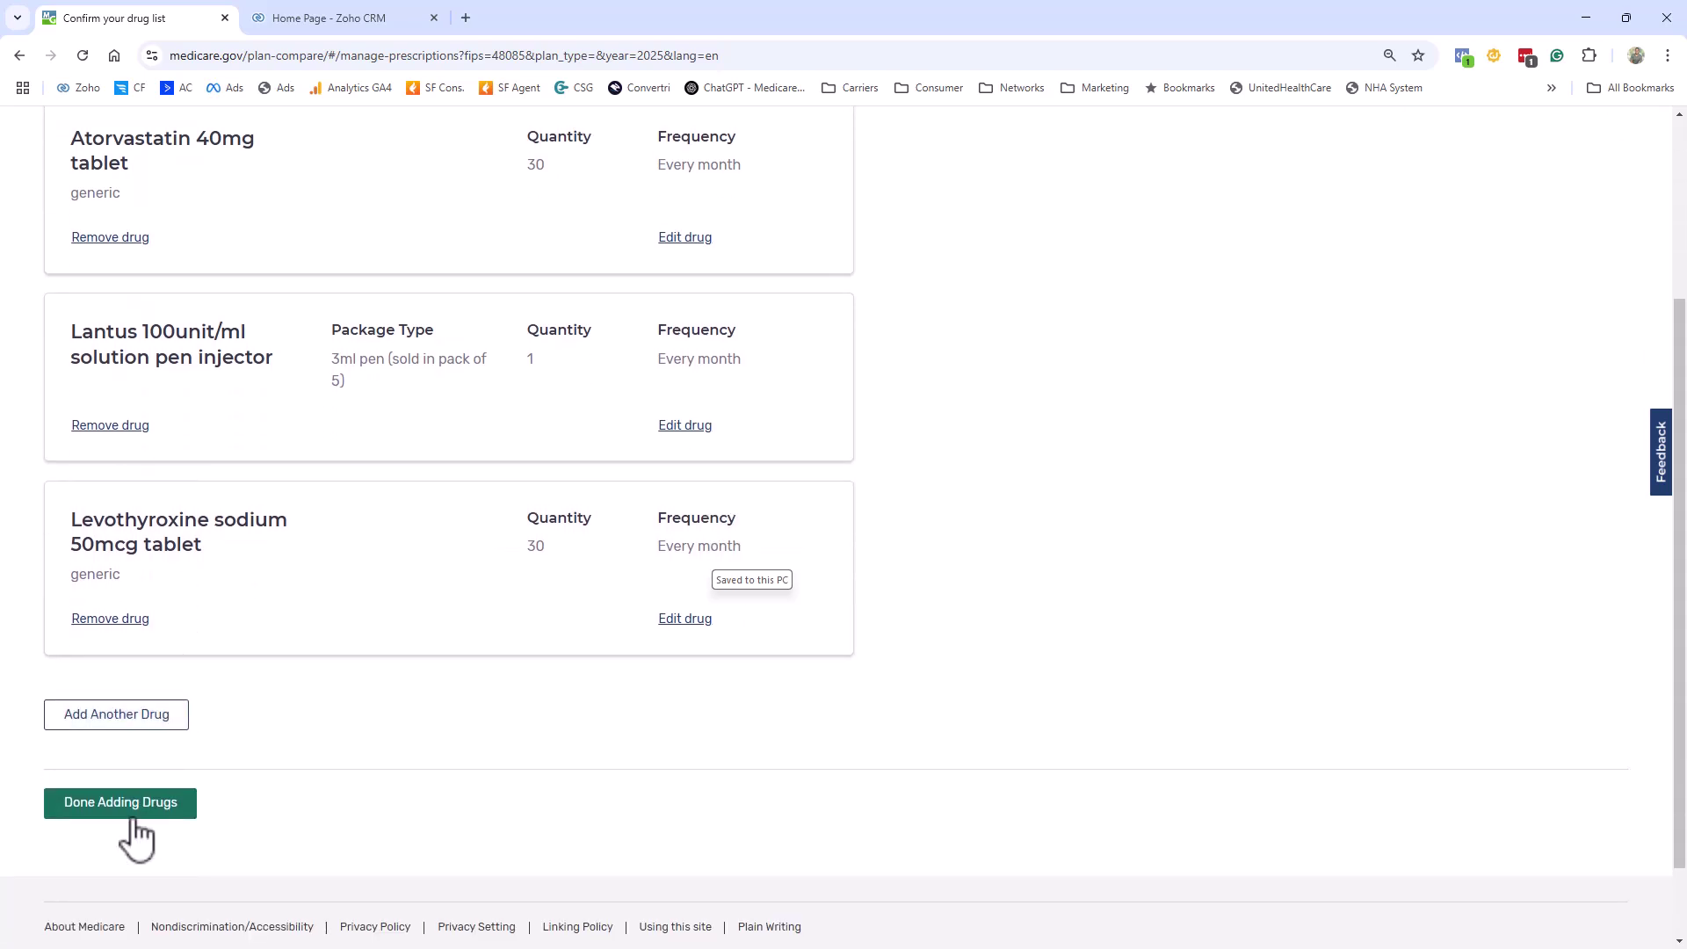
click(121, 810)
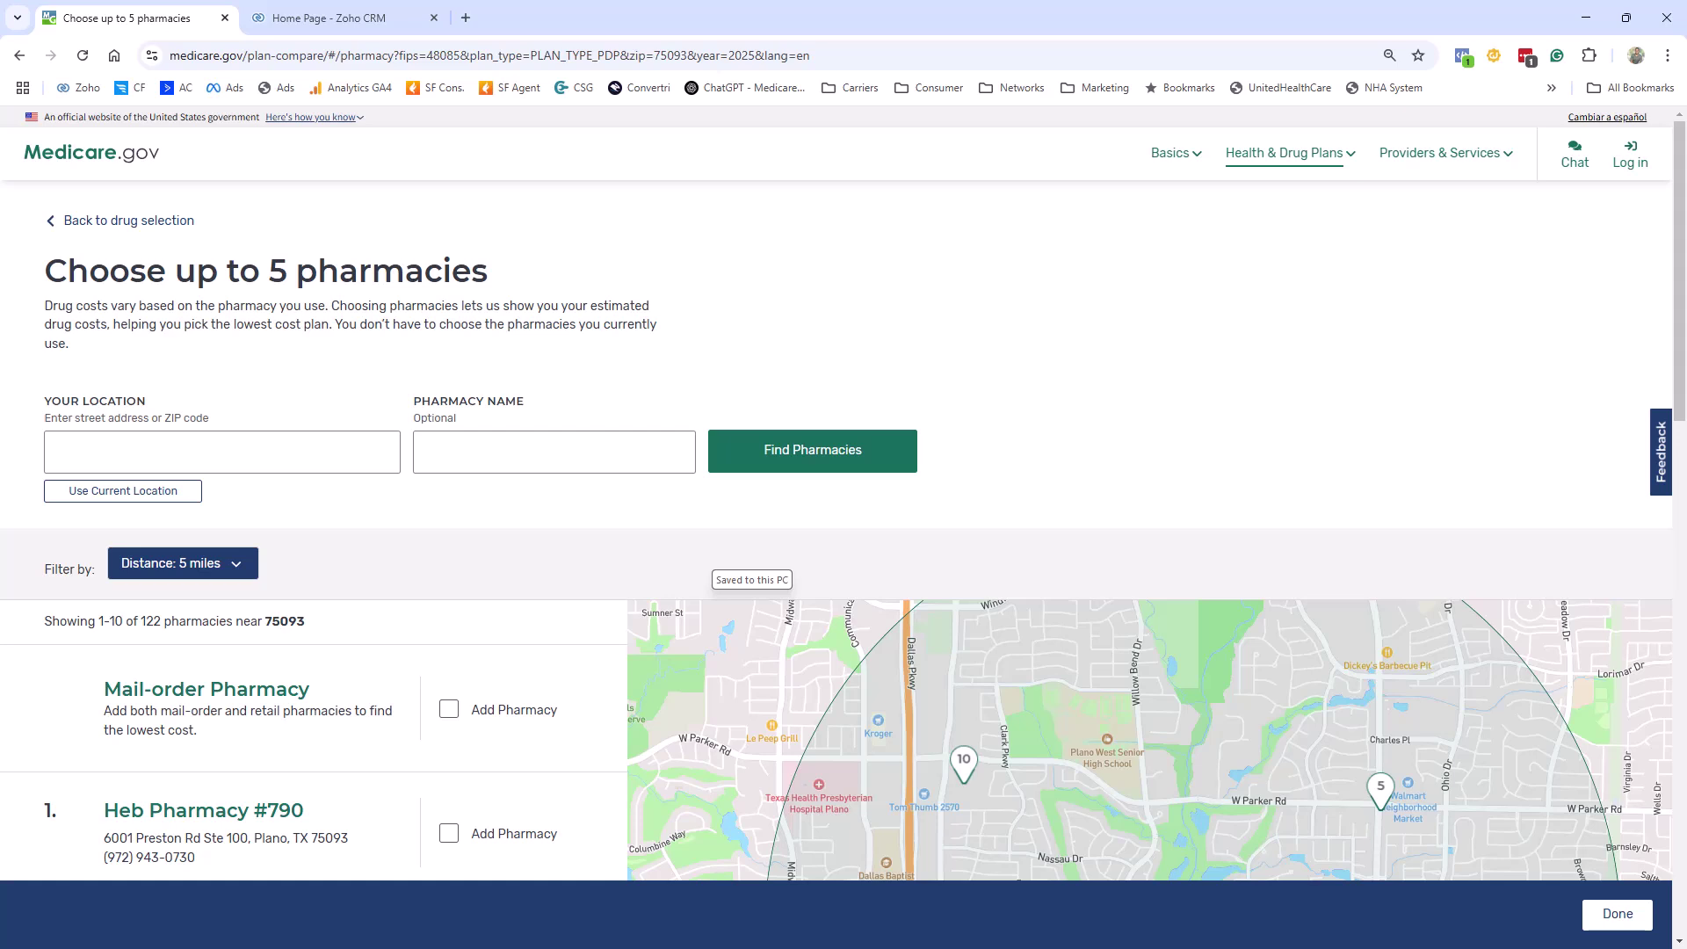
Choose Heb Pharmacy #790, Alto Pharmacy LLC and Walmart Pharmacy 10-4182 as the pharmacies and finish the selection to list the drug plans
scroll(457, 698, down, 1)
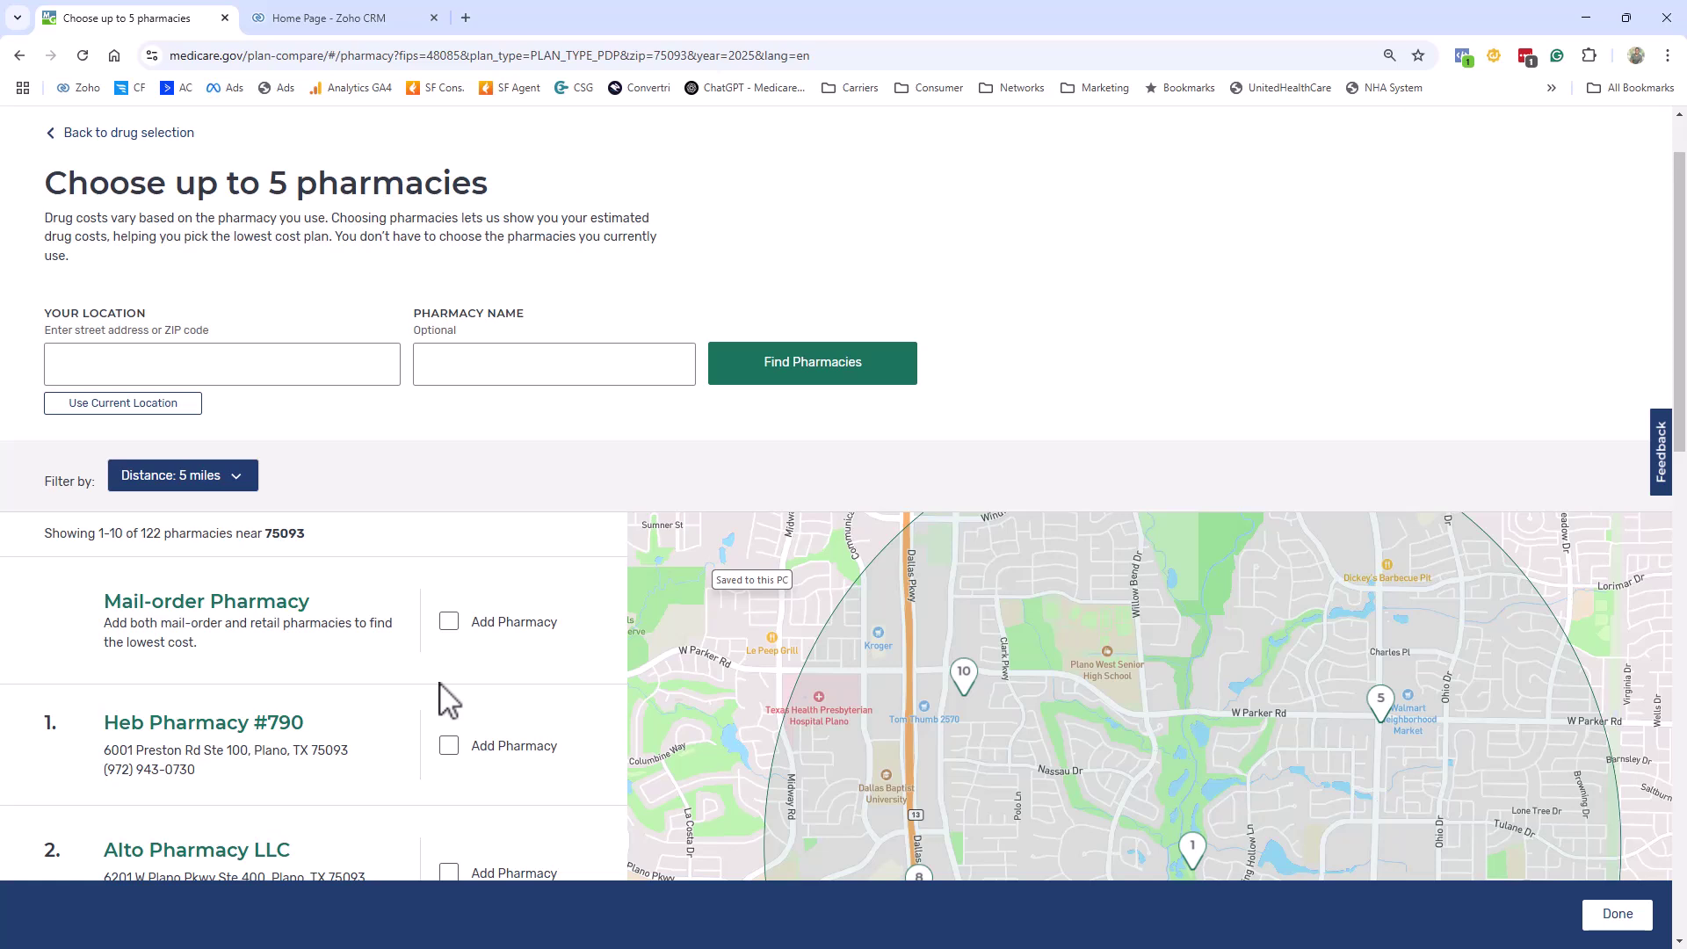
scroll(448, 698, down, 1)
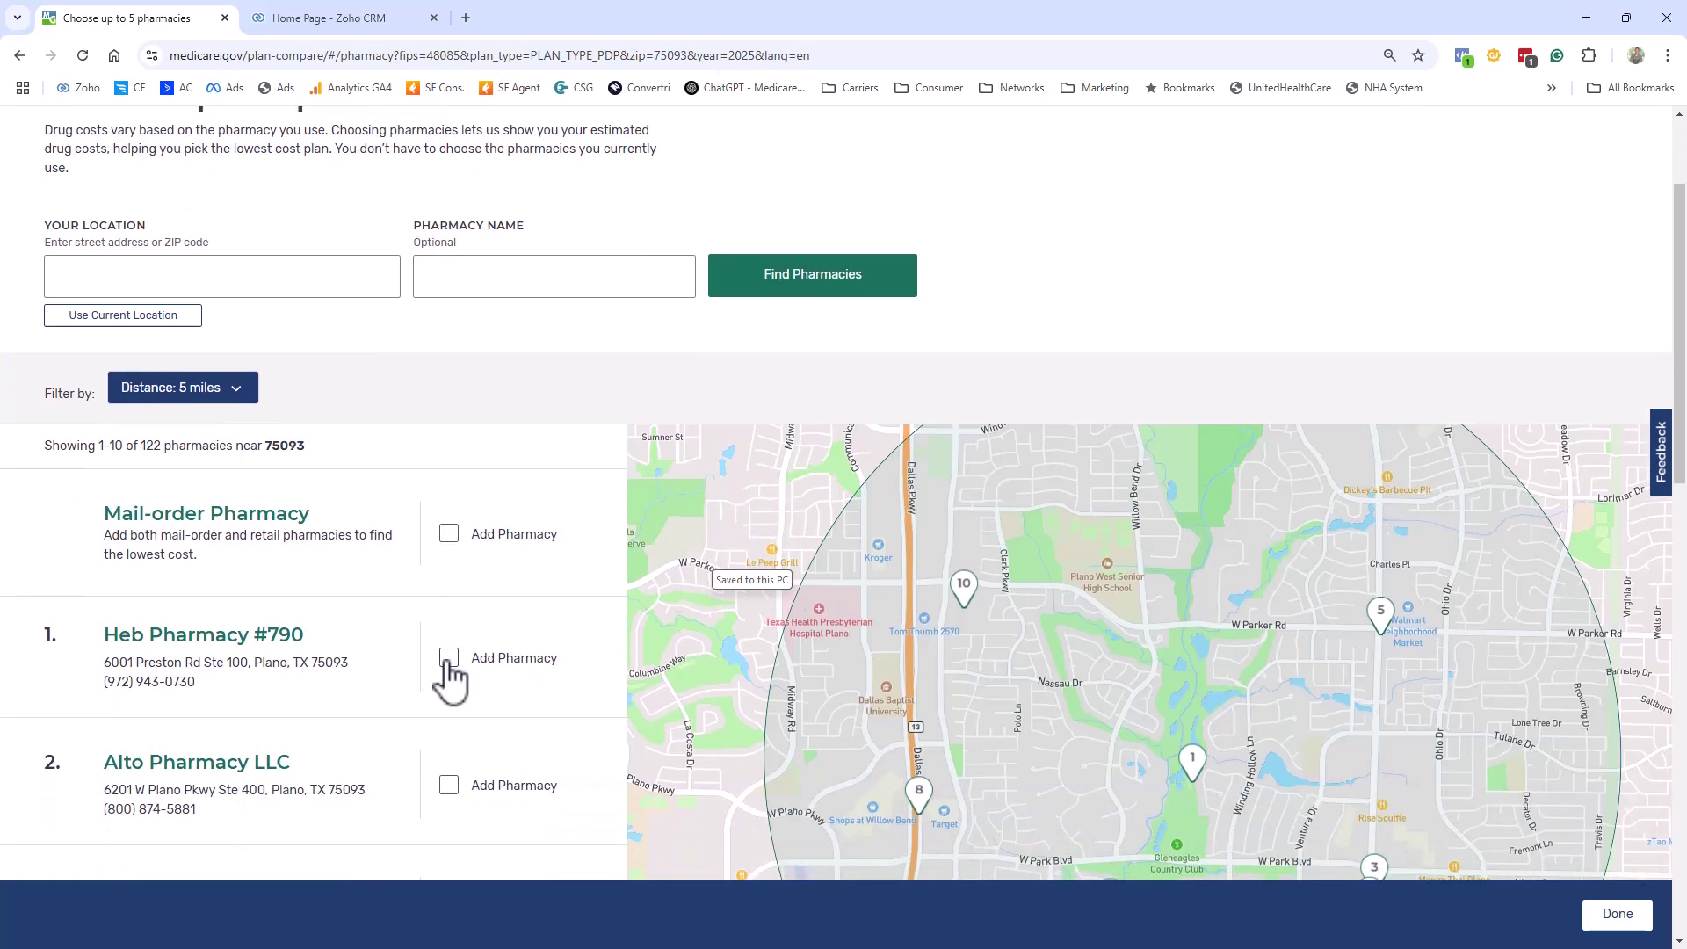
click(448, 661)
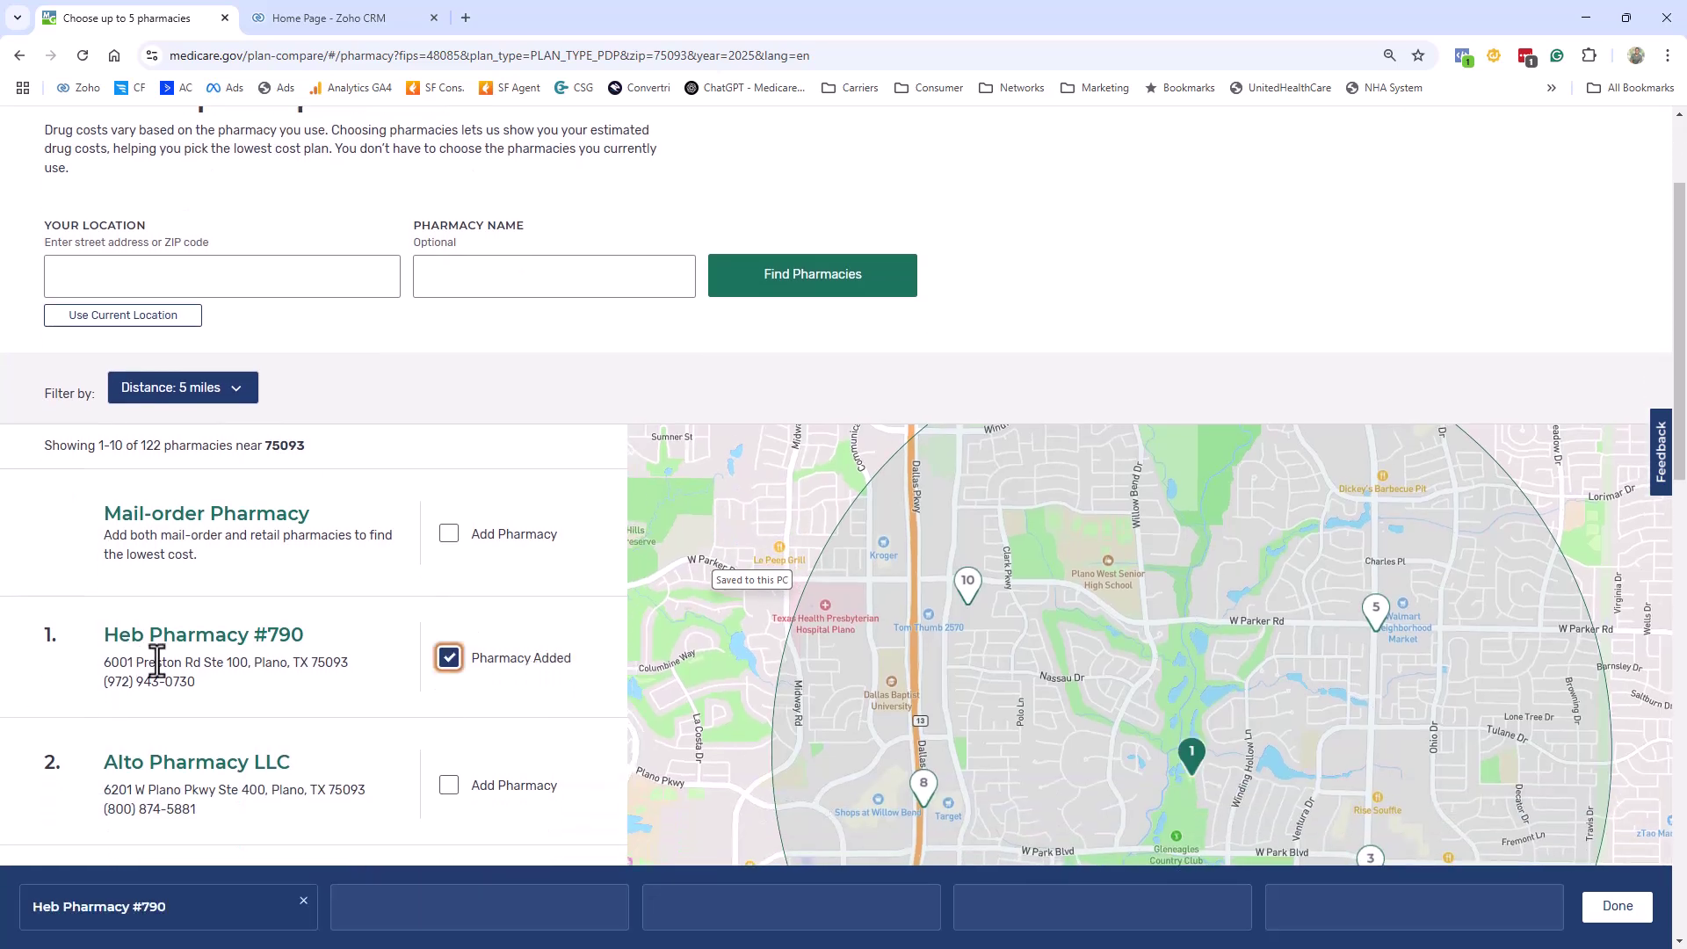
scroll(378, 682, down, 1)
click(448, 698)
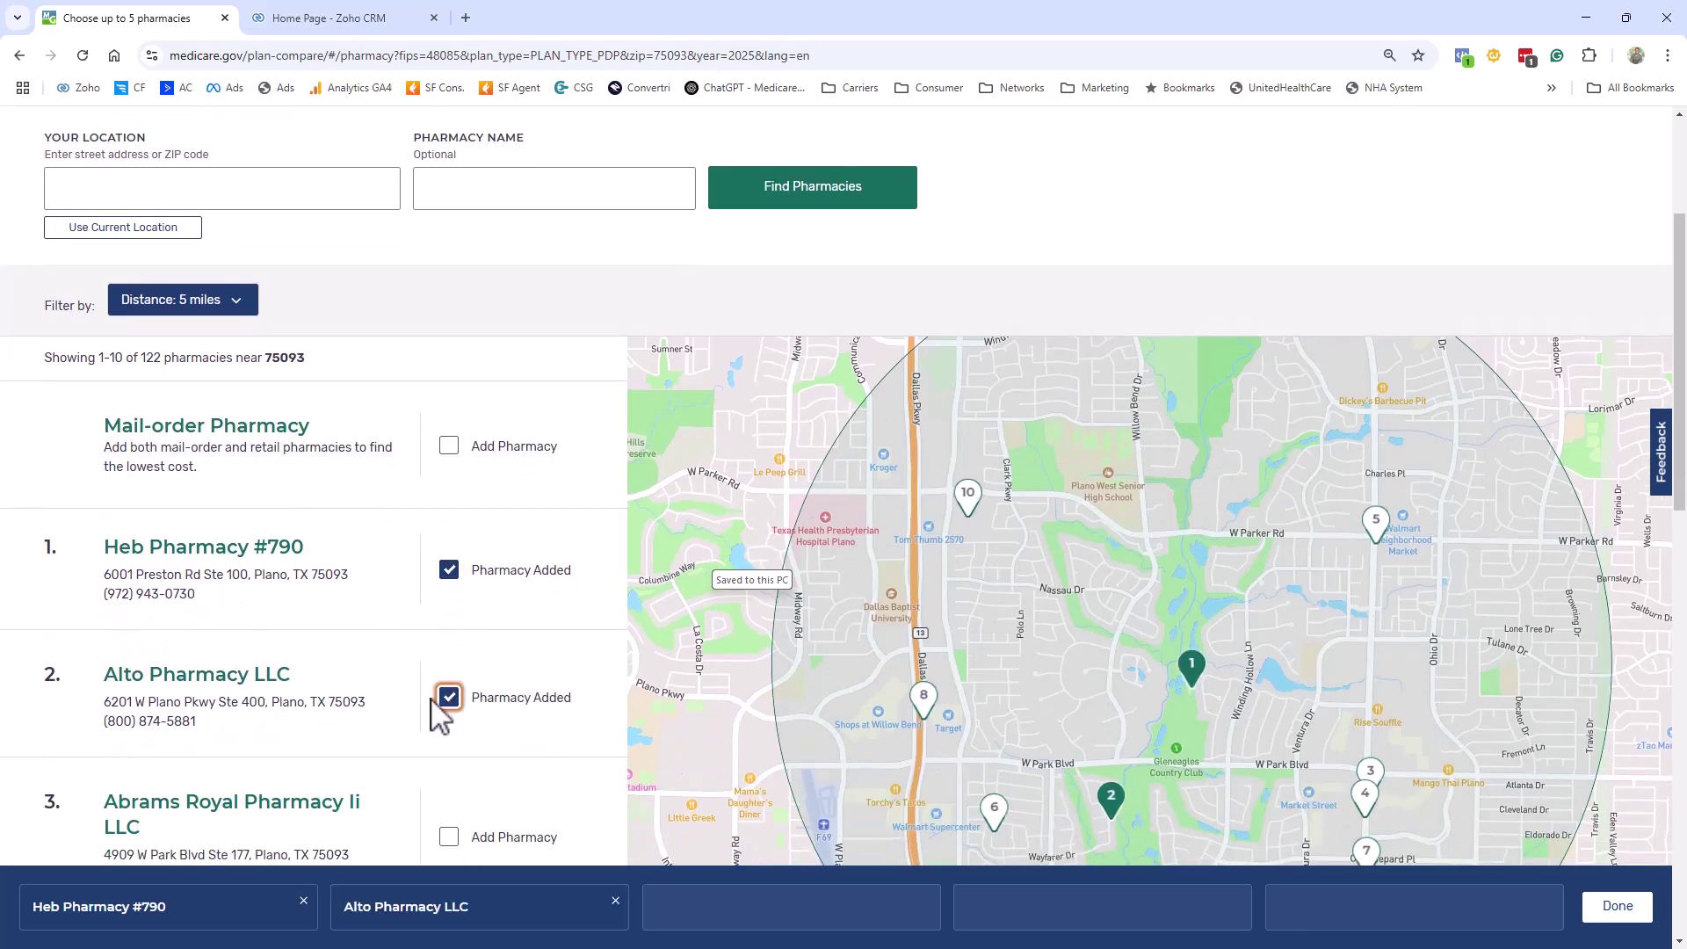
scroll(351, 695, down, 3)
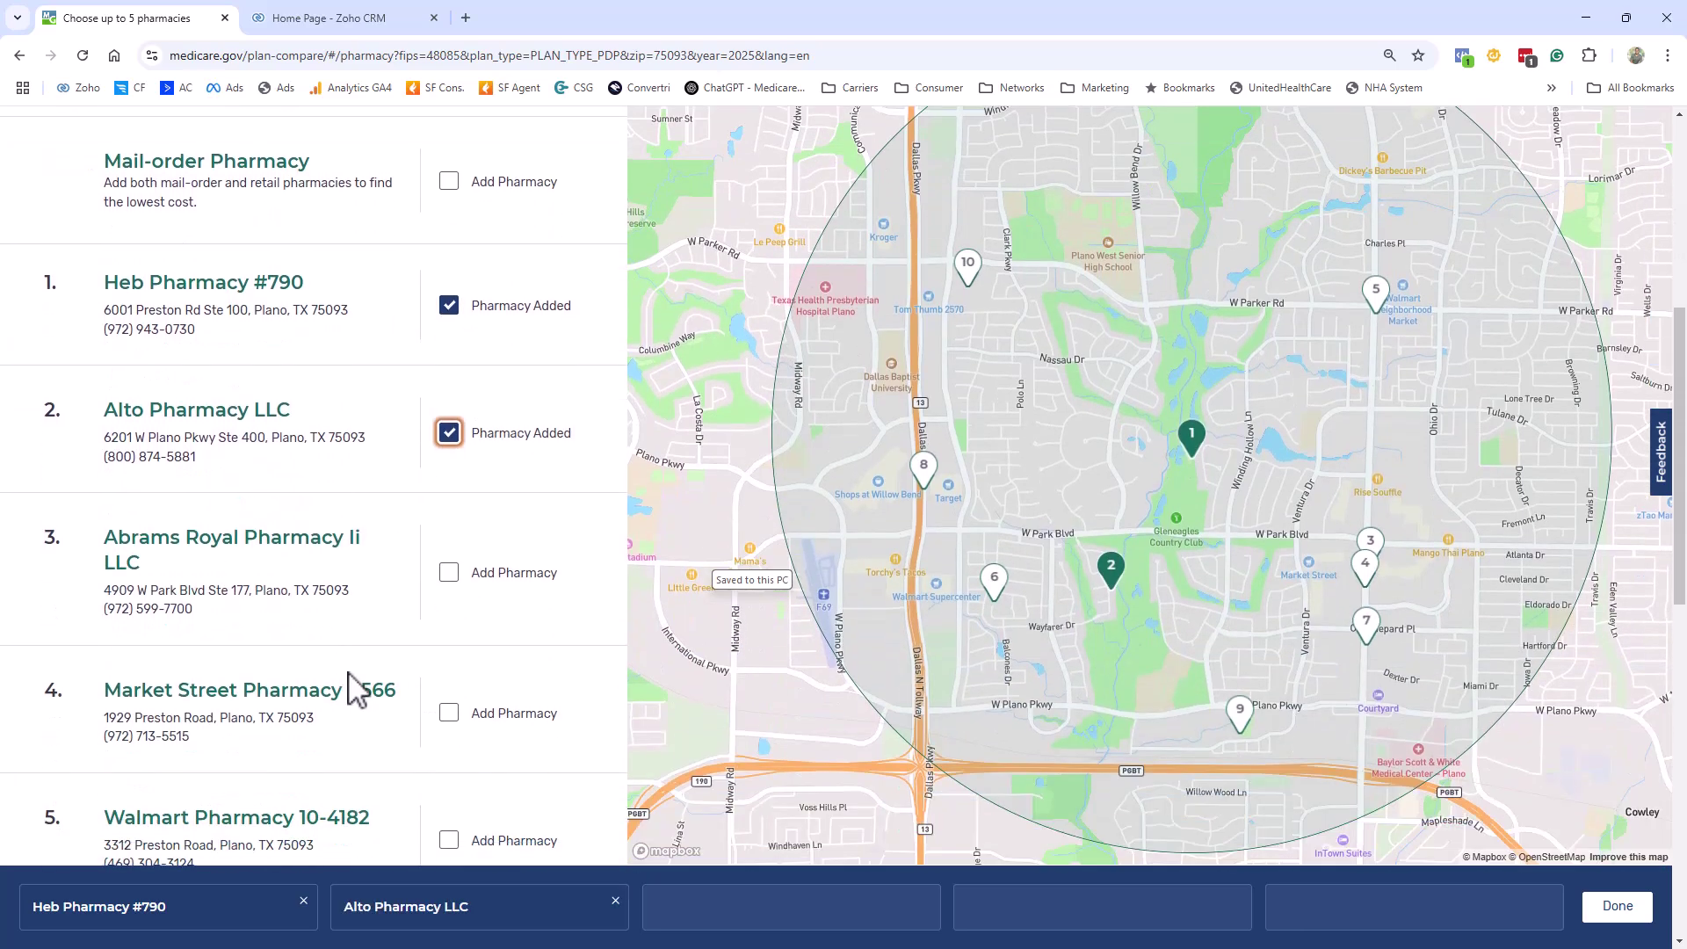
scroll(352, 685, down, 3)
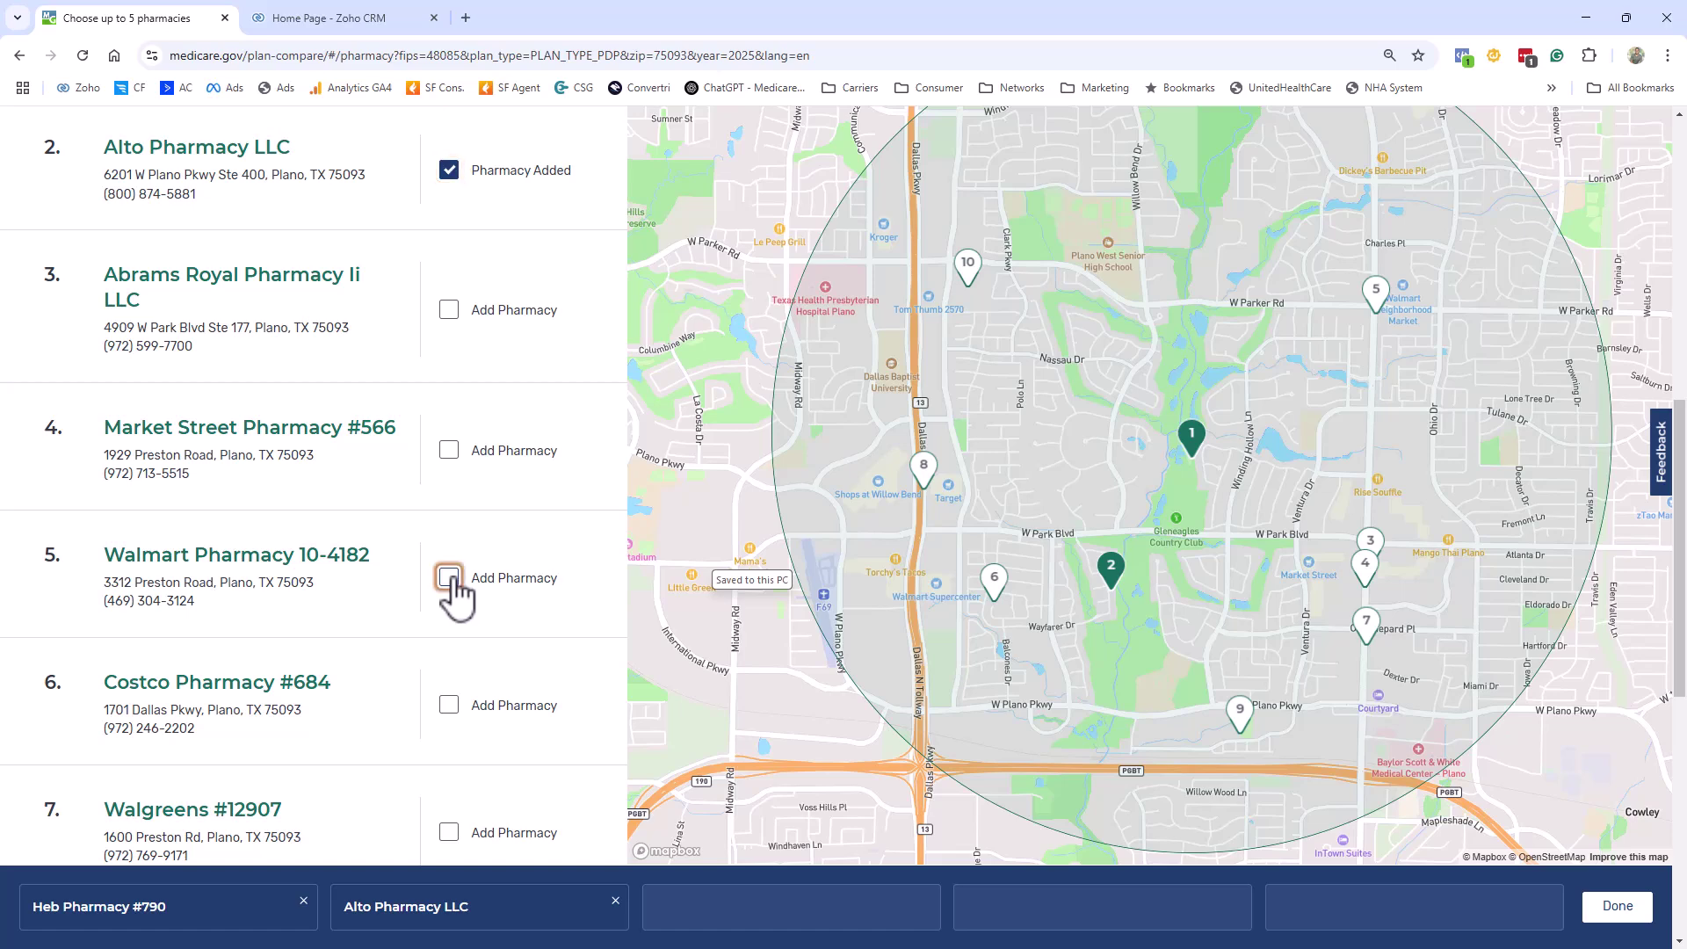
click(452, 579)
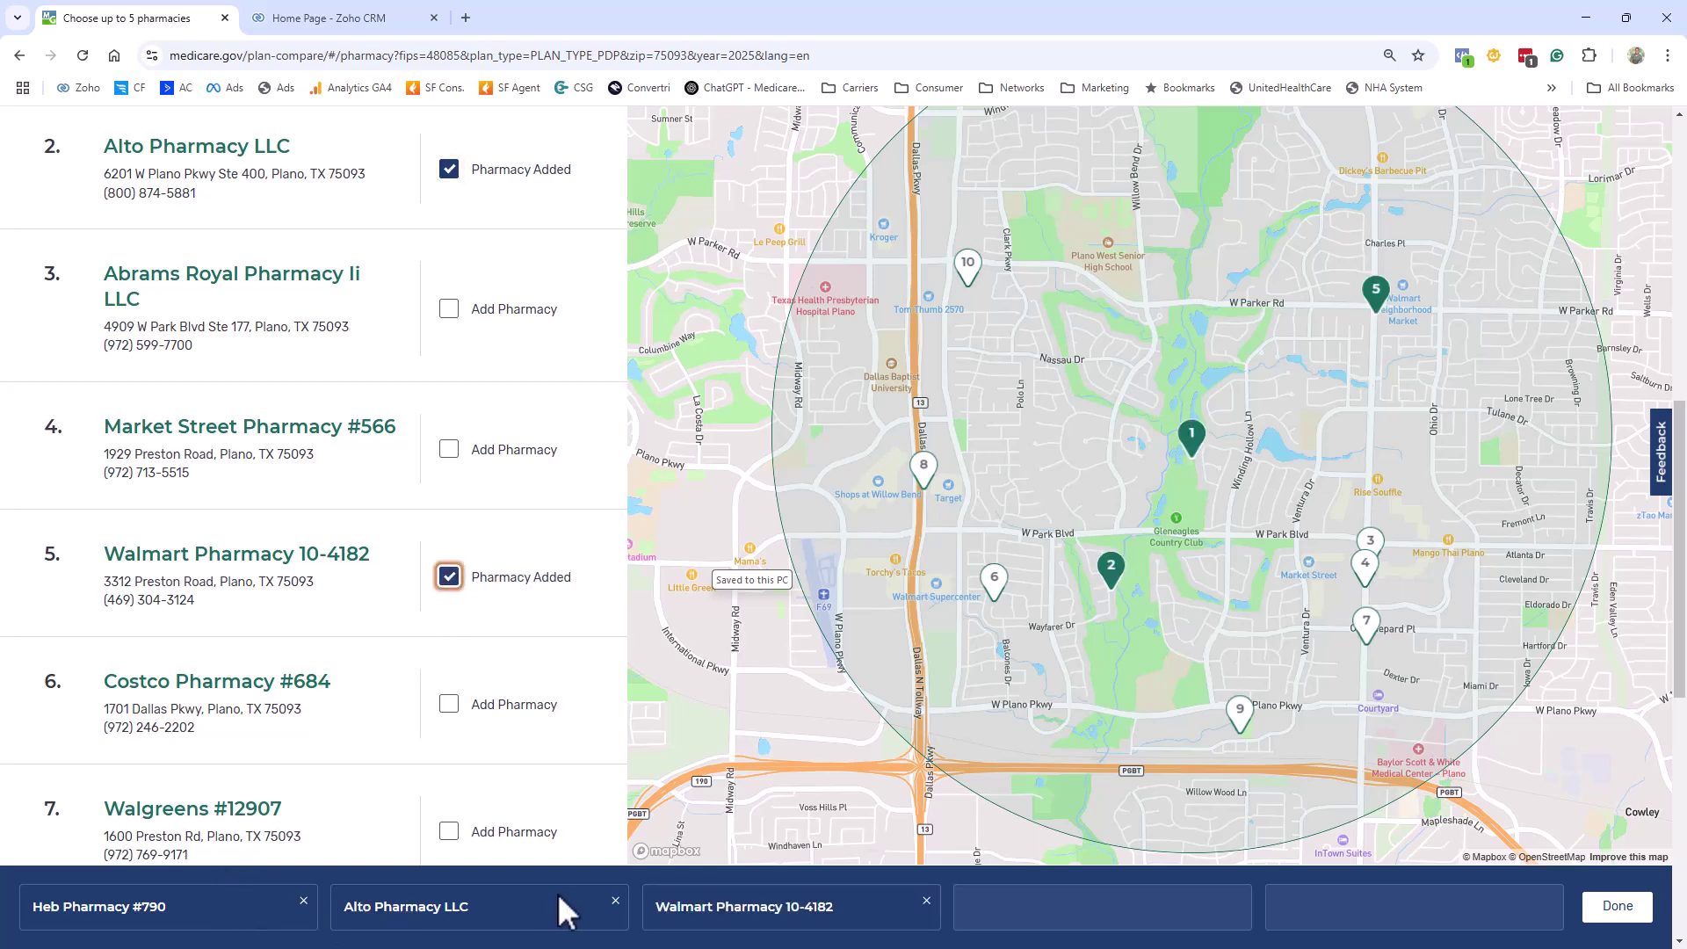
scroll(557, 893, down, 1)
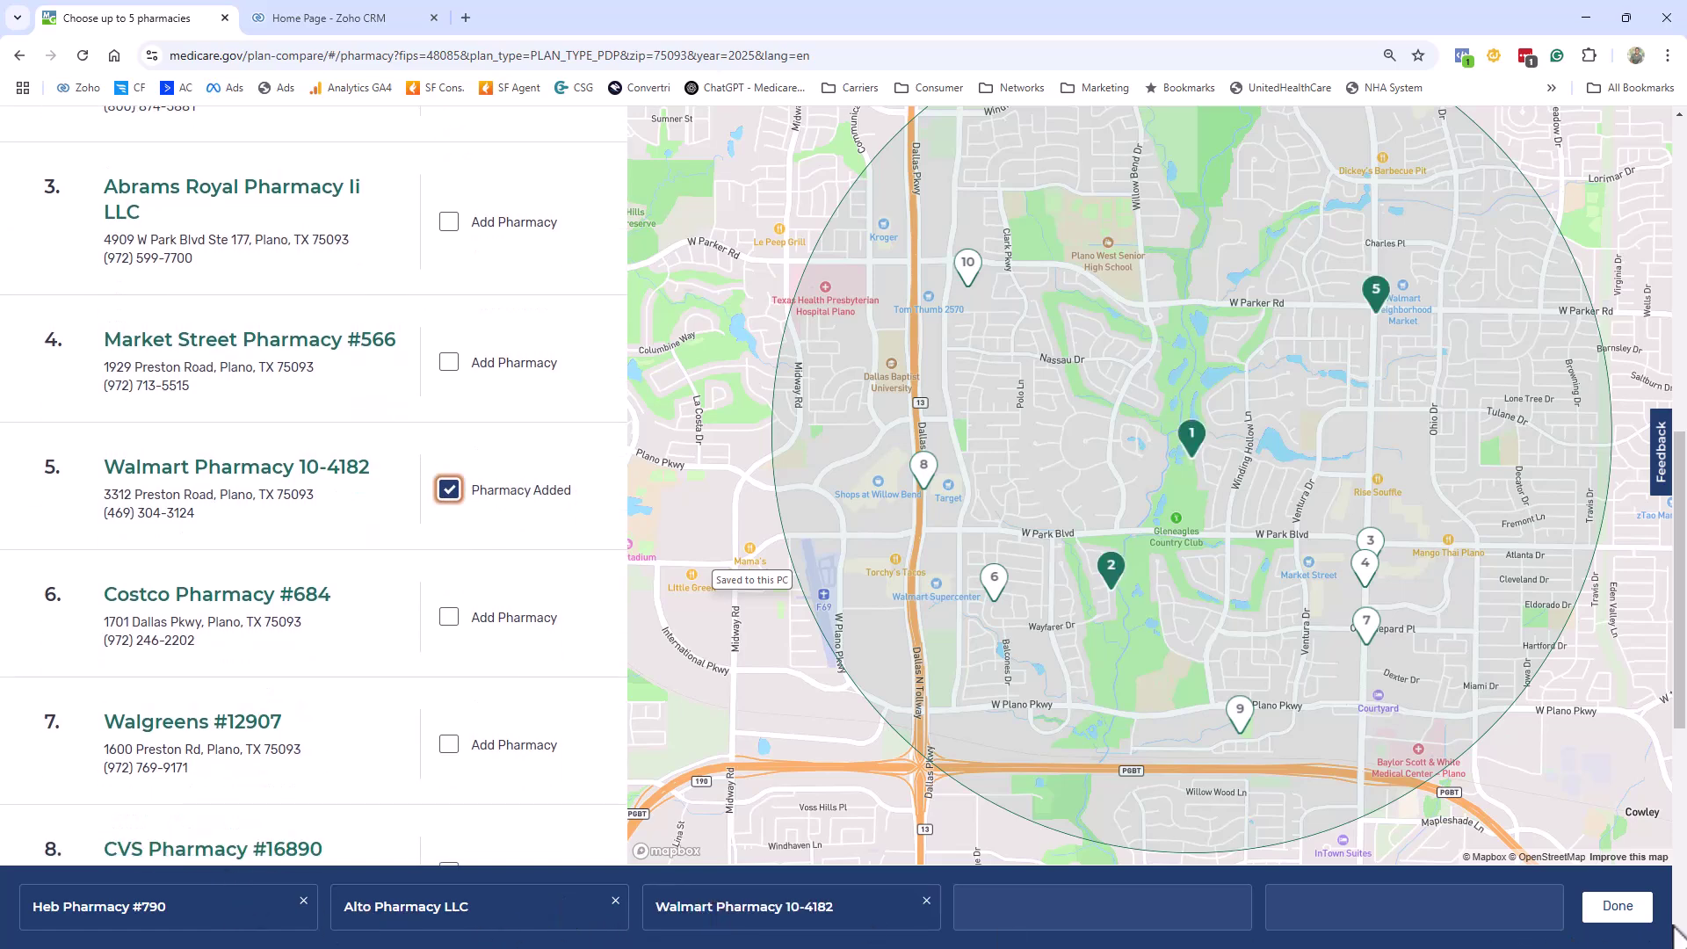
click(1617, 906)
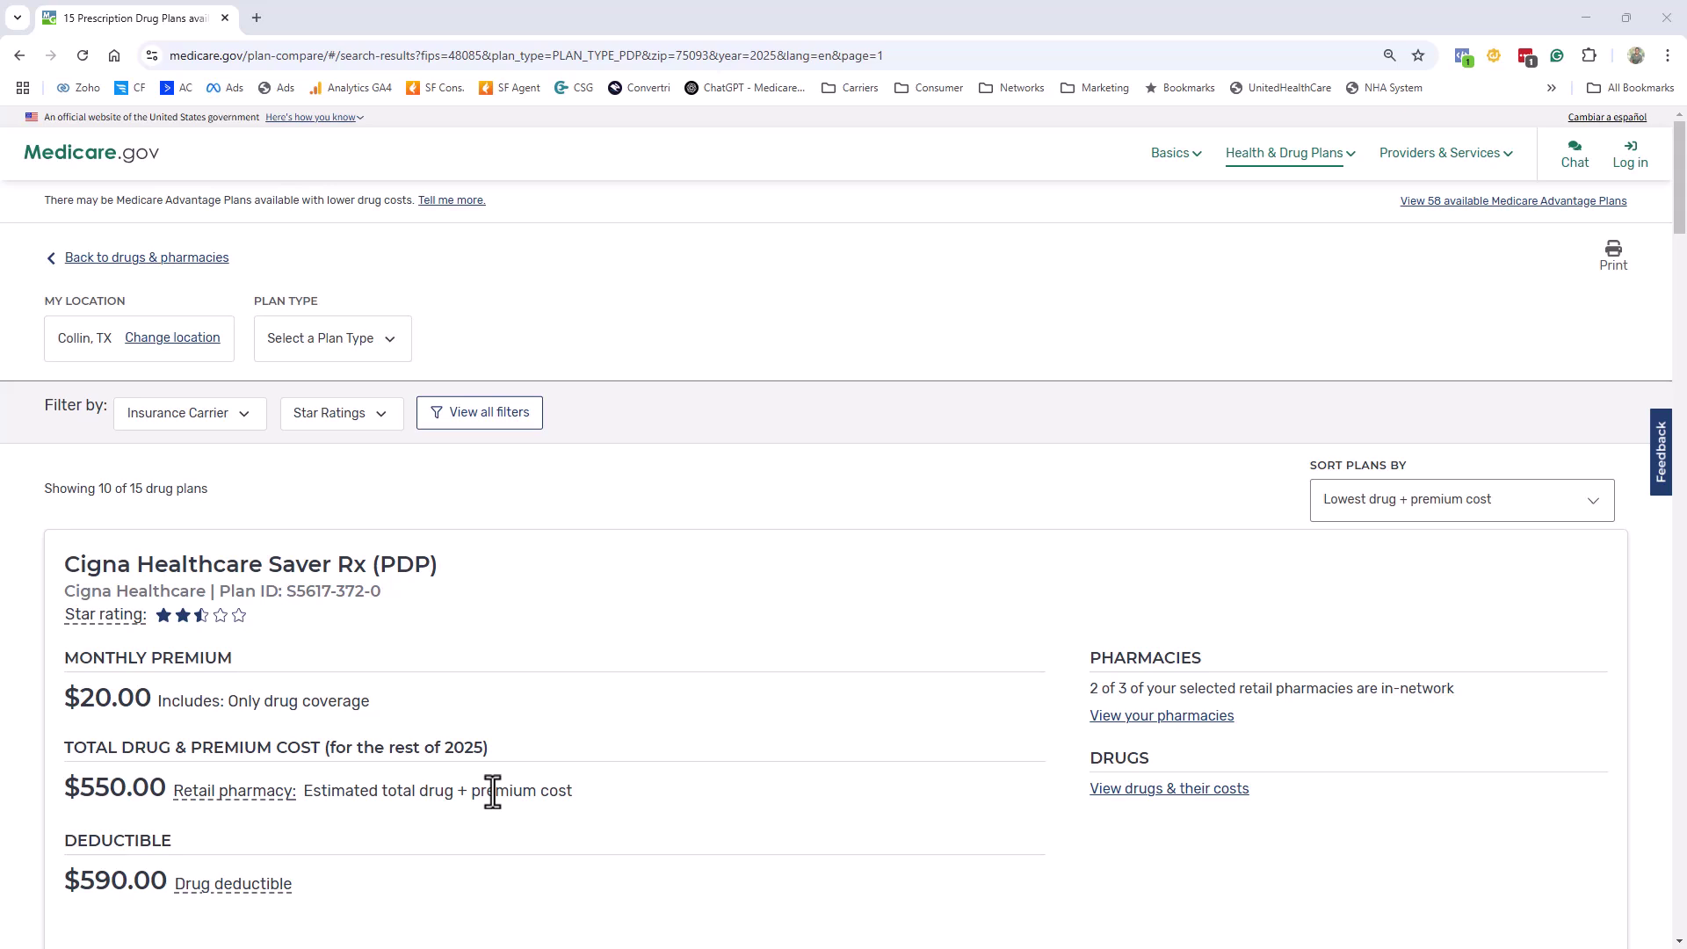
Look over the first drug plans in the results, checking premiums, deductibles and total costs, and return to the first plan
scroll(456, 777, down, 2)
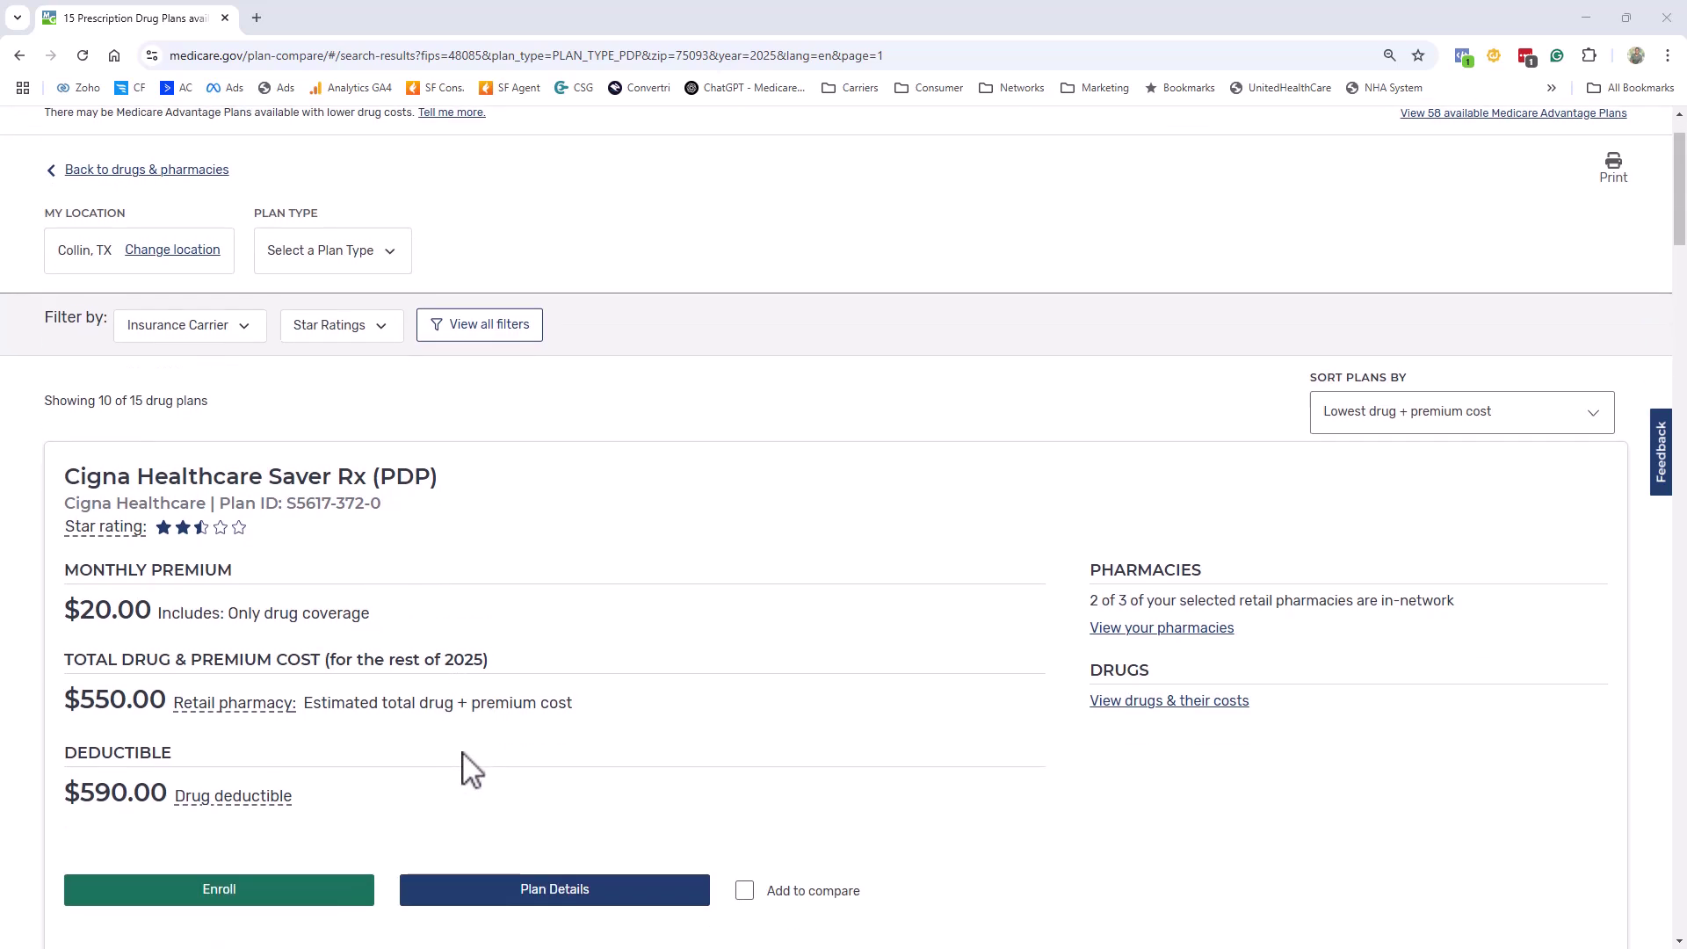
scroll(475, 622, down, 4)
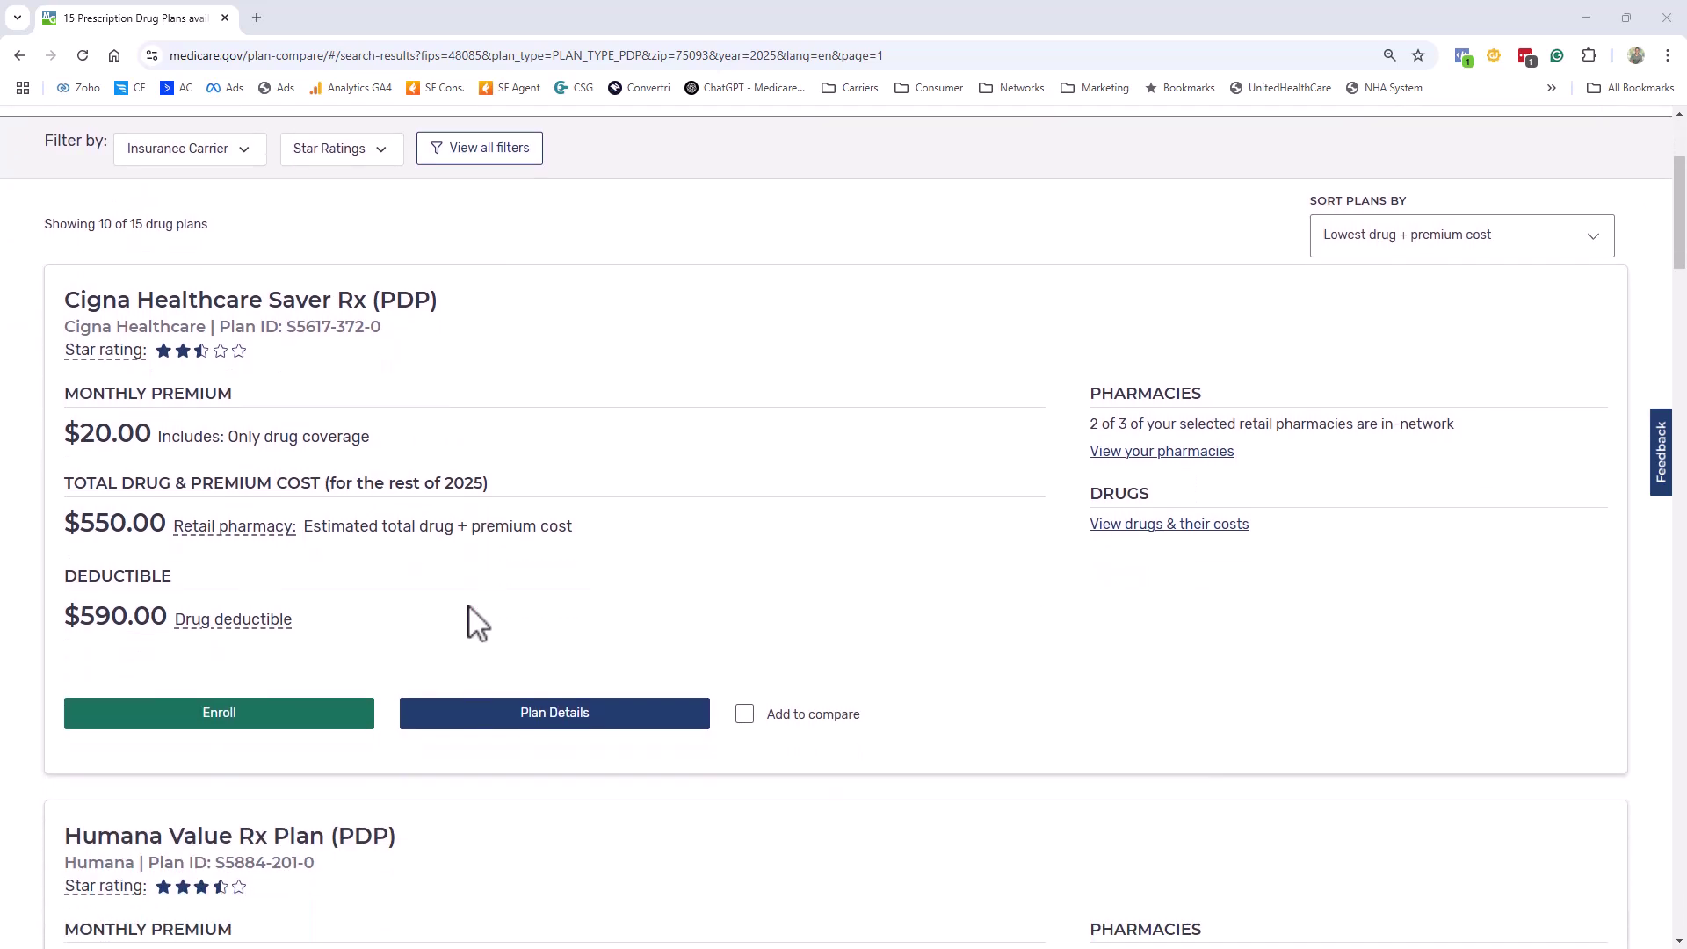
scroll(326, 581, down, 2)
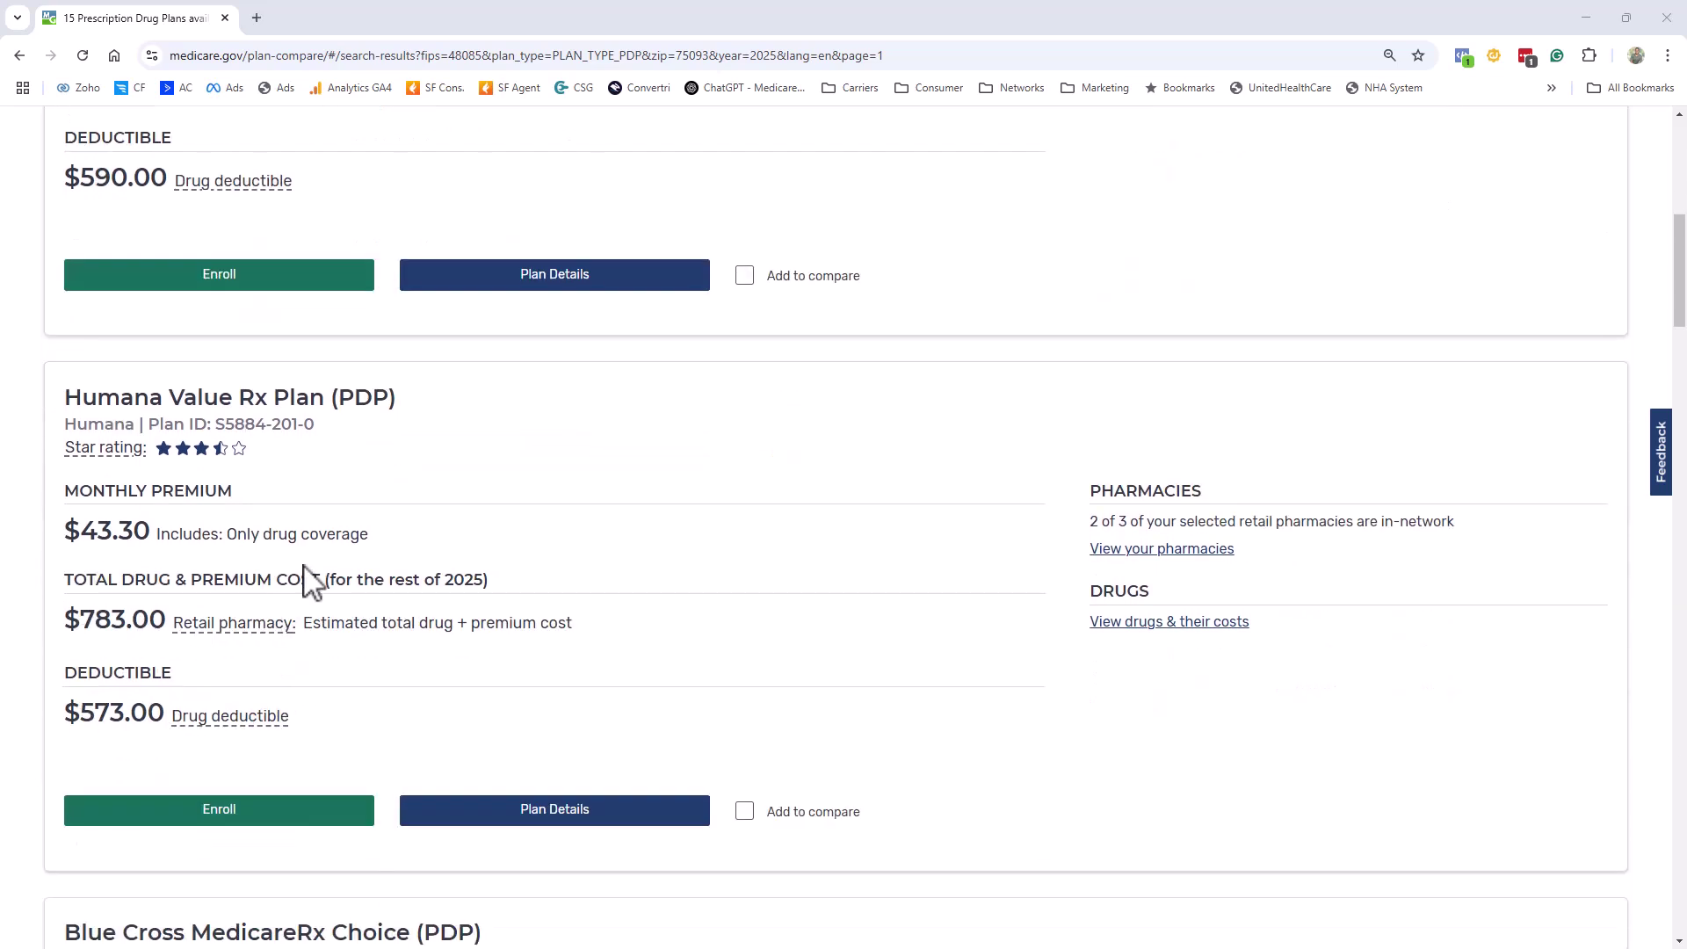
scroll(307, 580, down, 6)
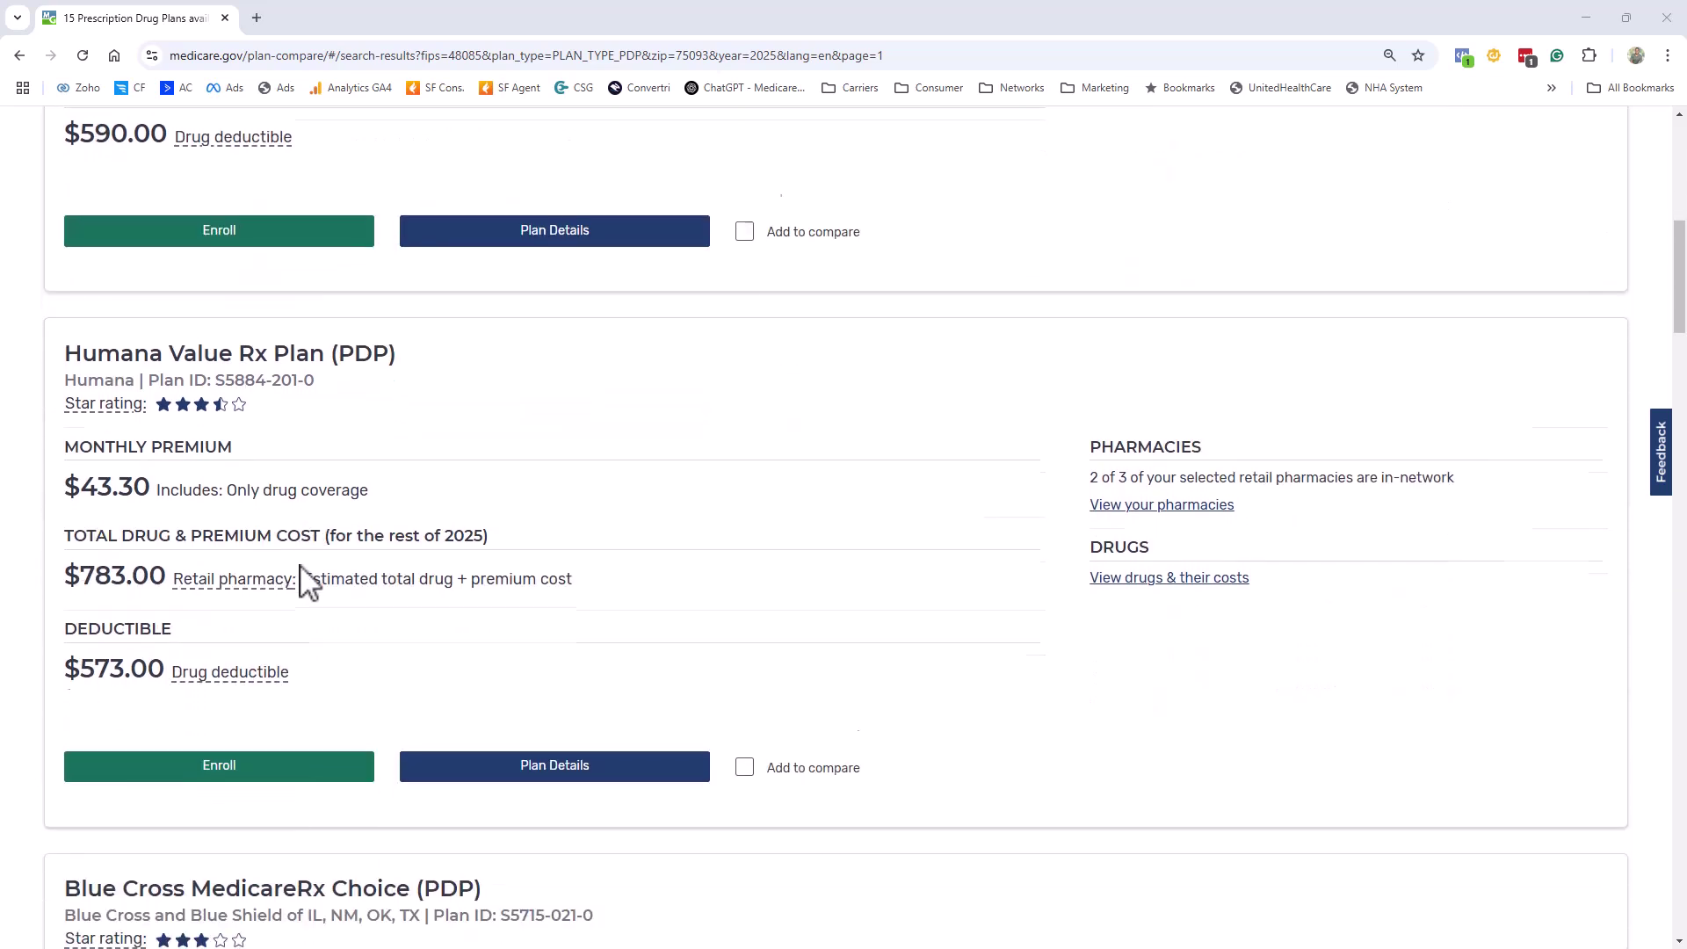
scroll(300, 580, up, 11)
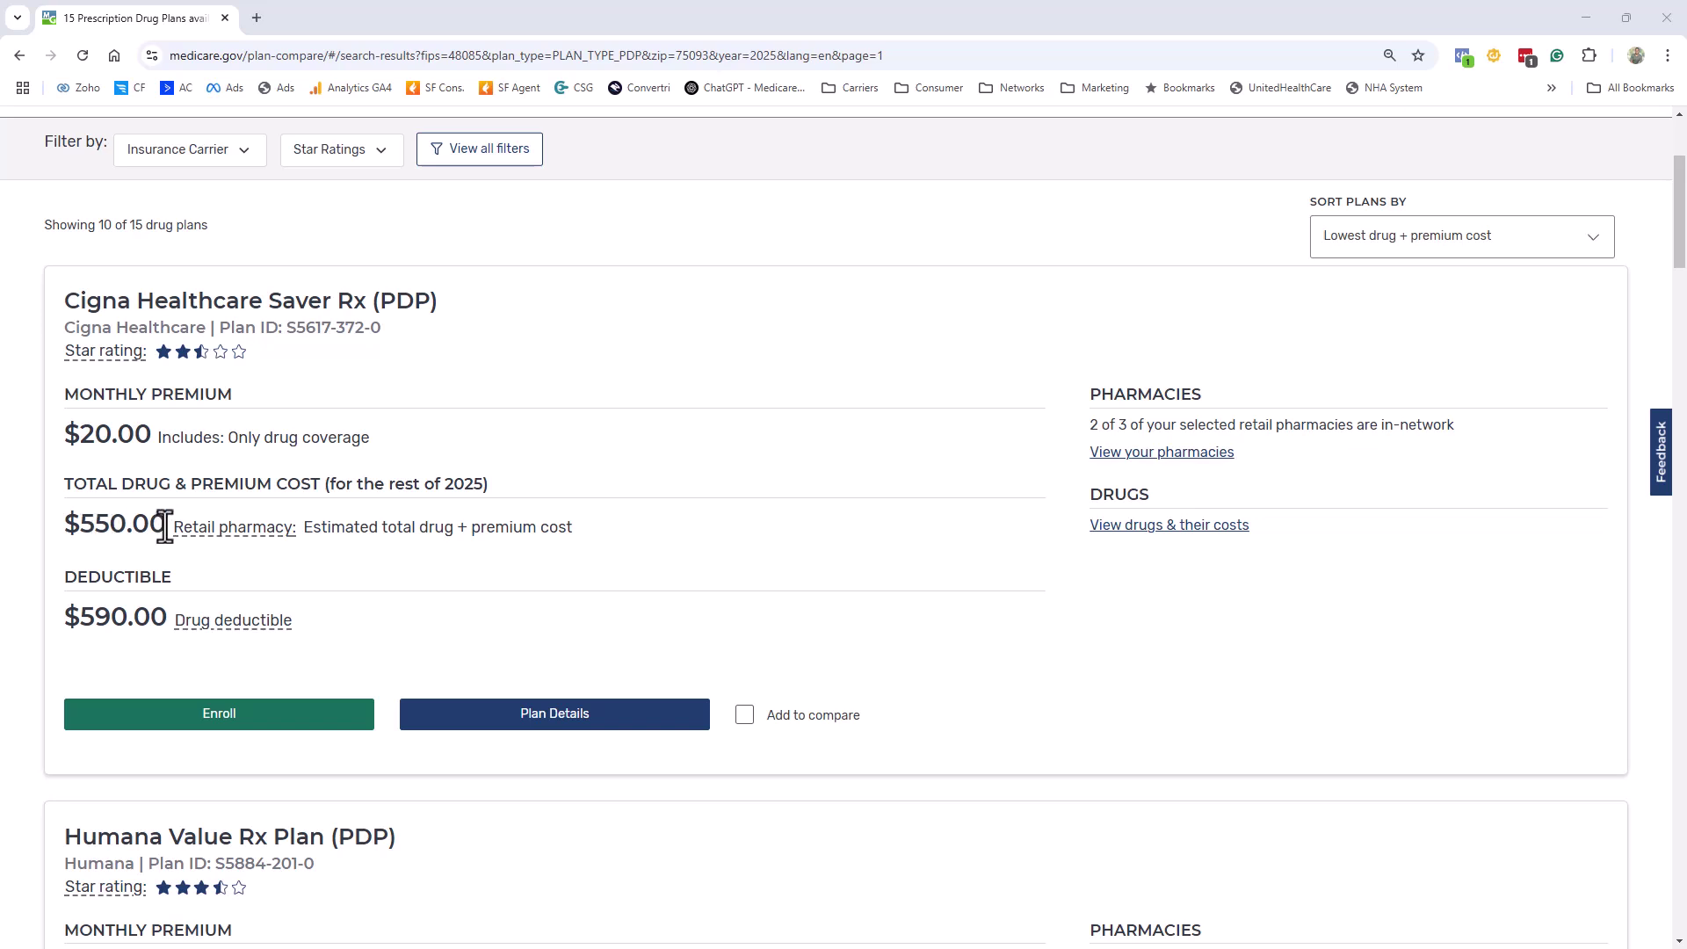
Compare the total drug and premium cost of the Cigna Healthcare Saver Rx, Humana Value Rx and Blue Cross MedicareRx Choice plans
drag(166, 526, 63, 528)
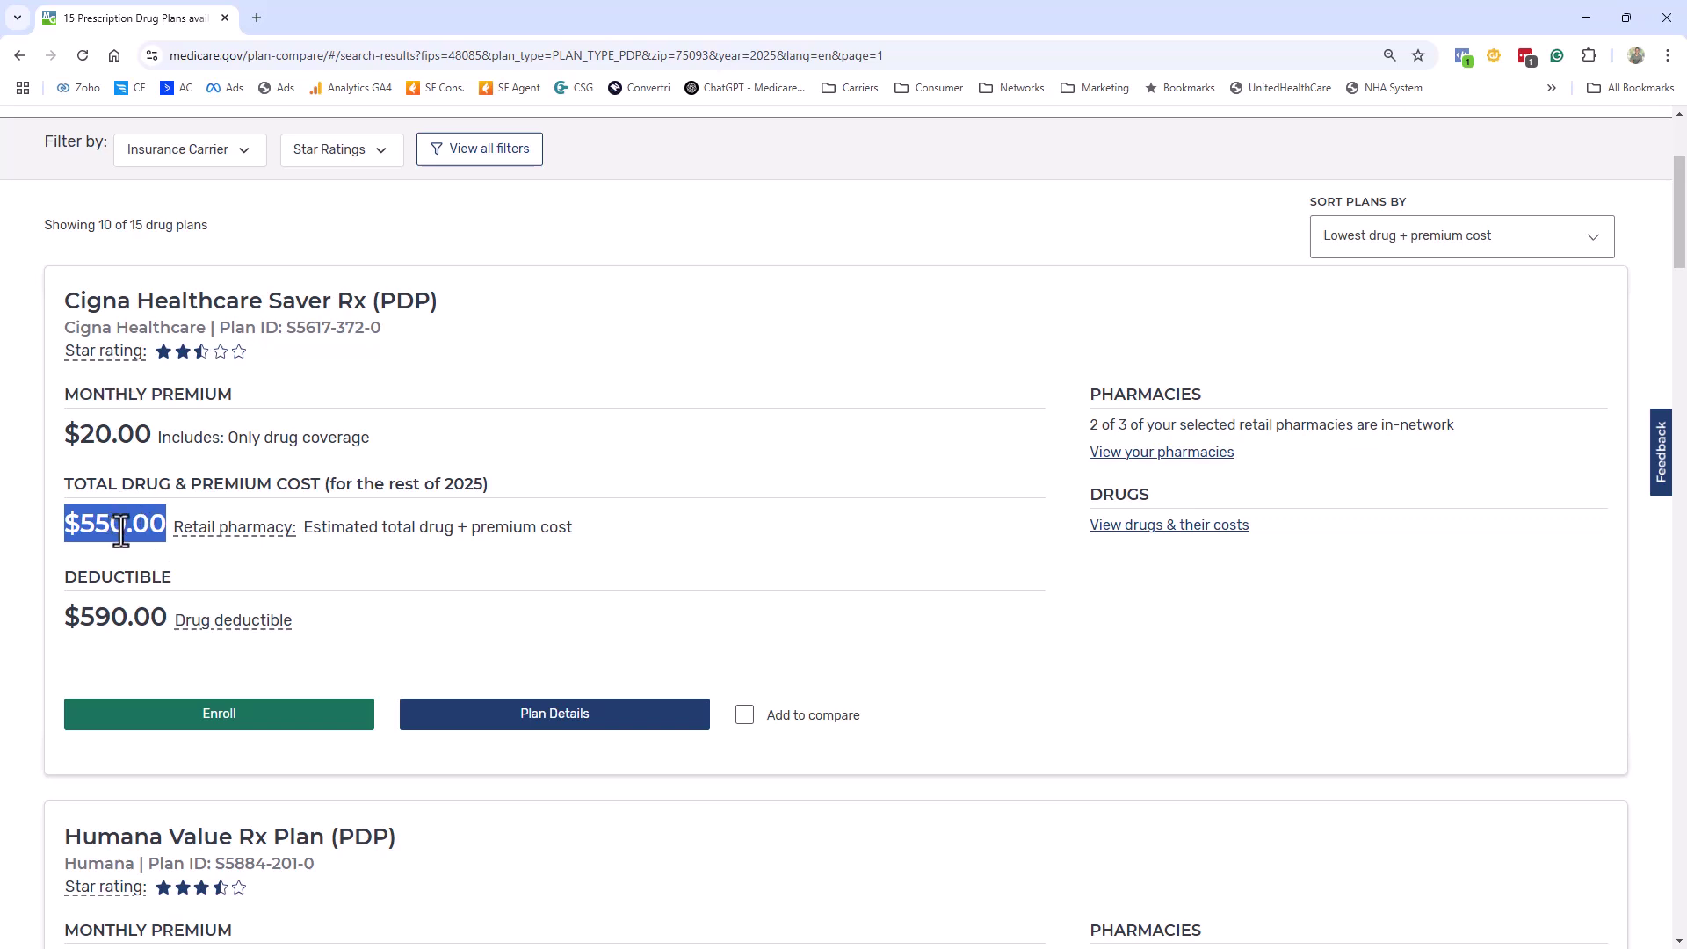
scroll(121, 530, down, 1)
scroll(121, 530, down, 2)
scroll(120, 530, down, 2)
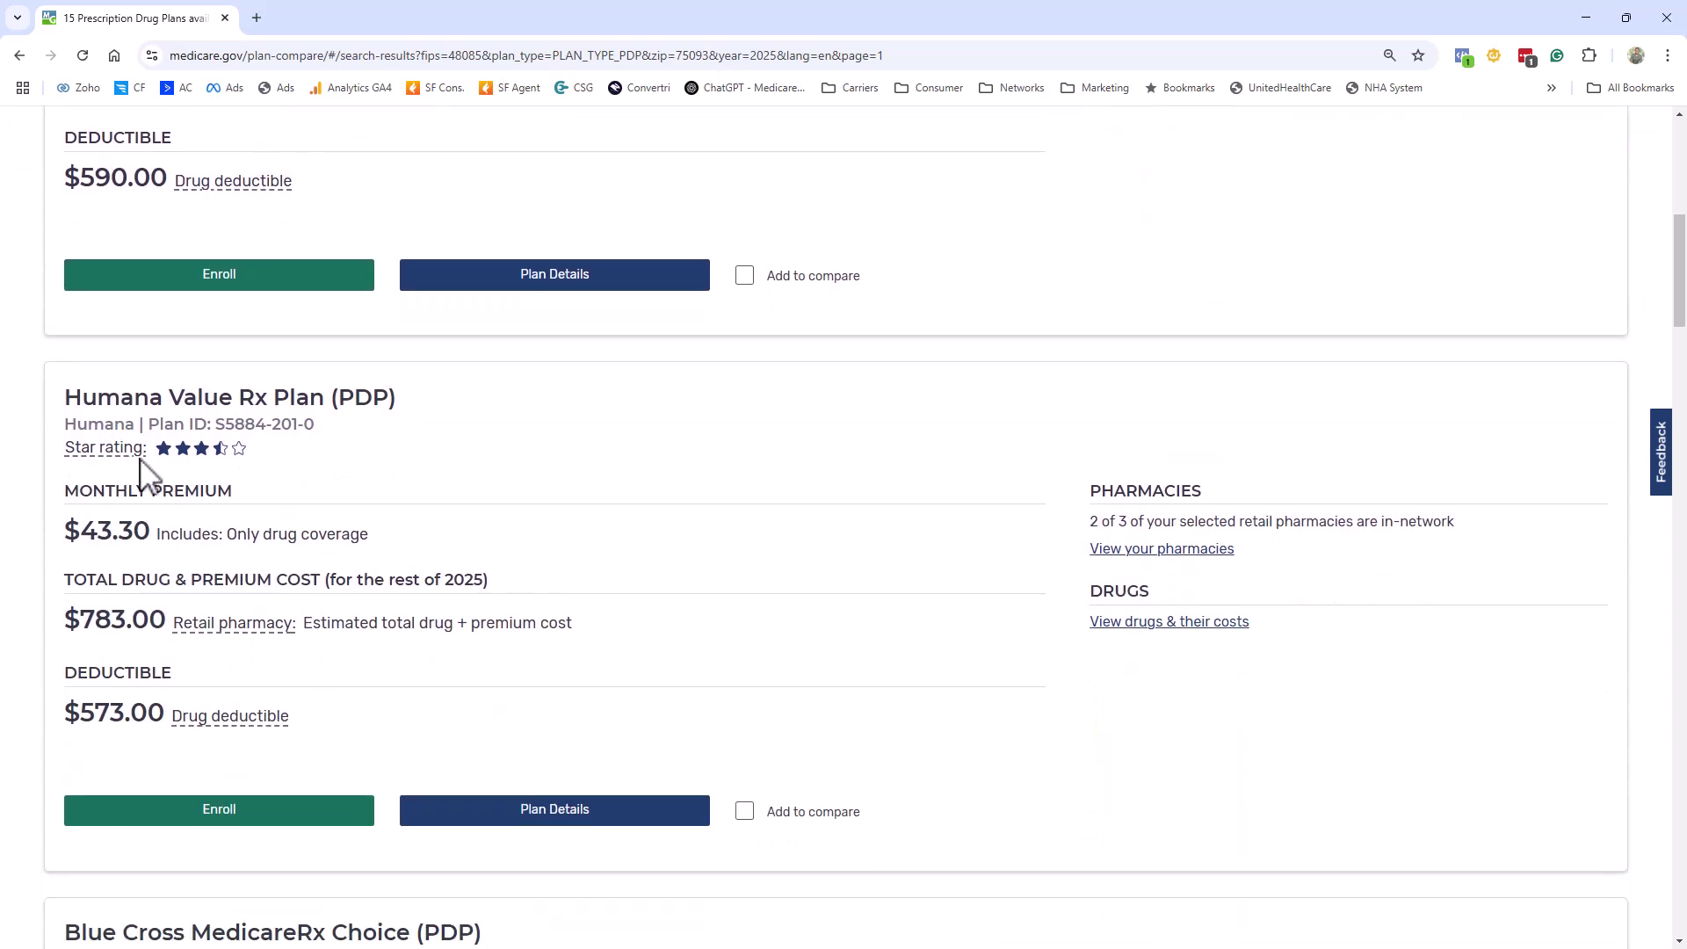
drag(163, 613, 81, 619)
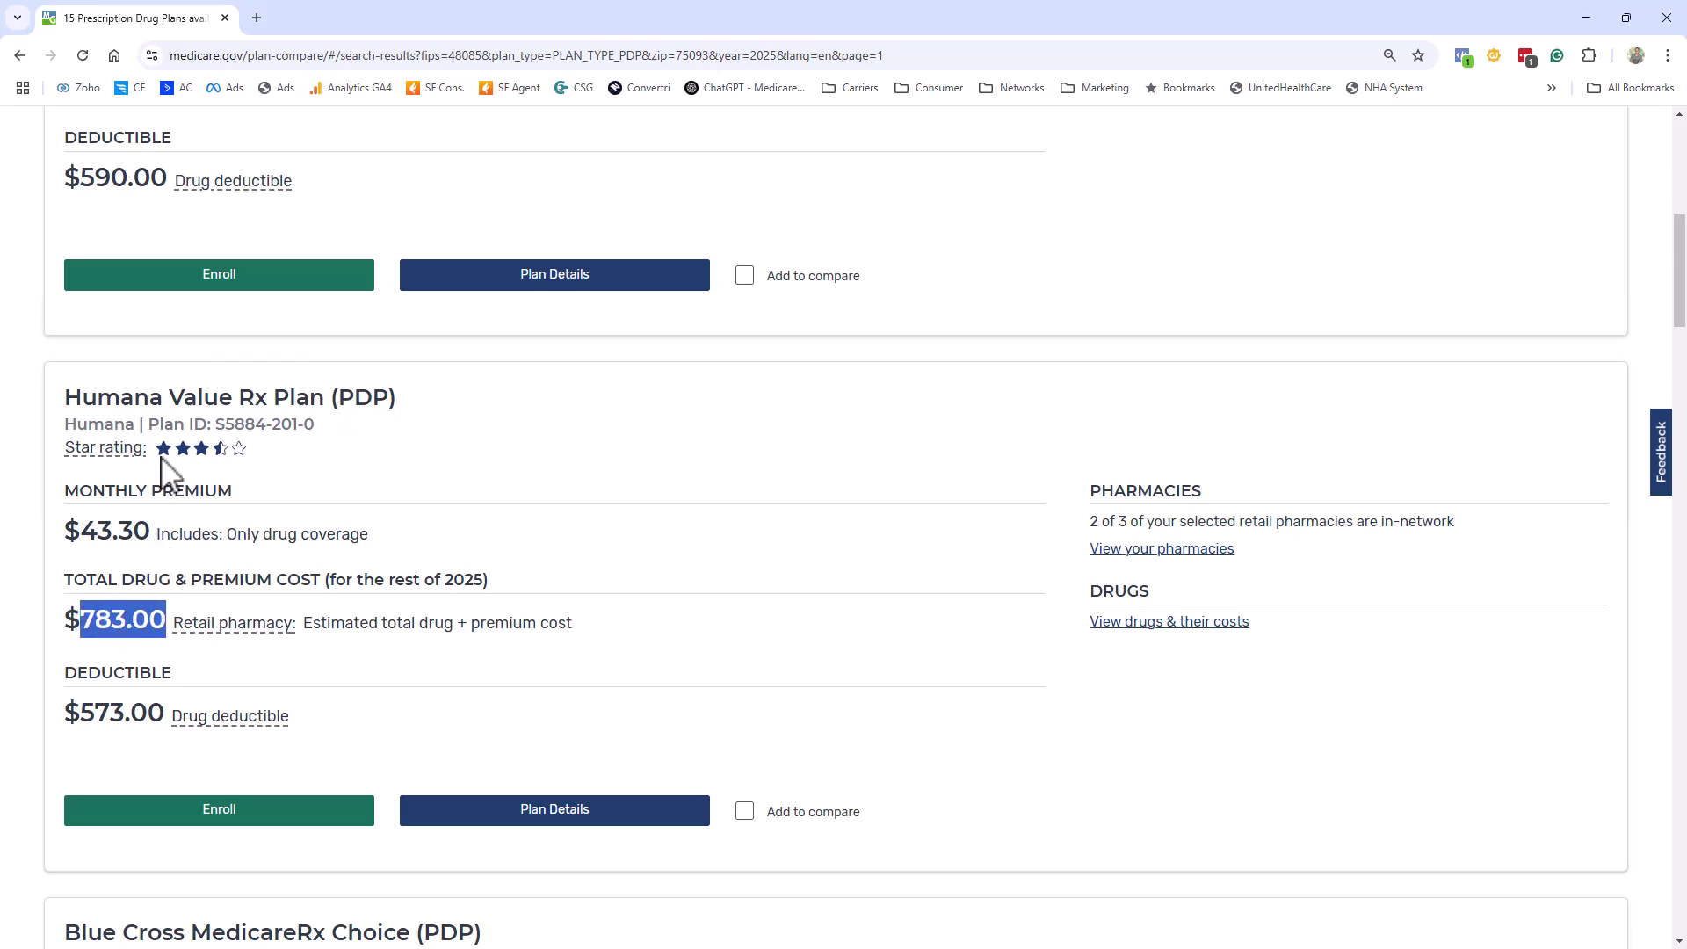
scroll(249, 569, down, 5)
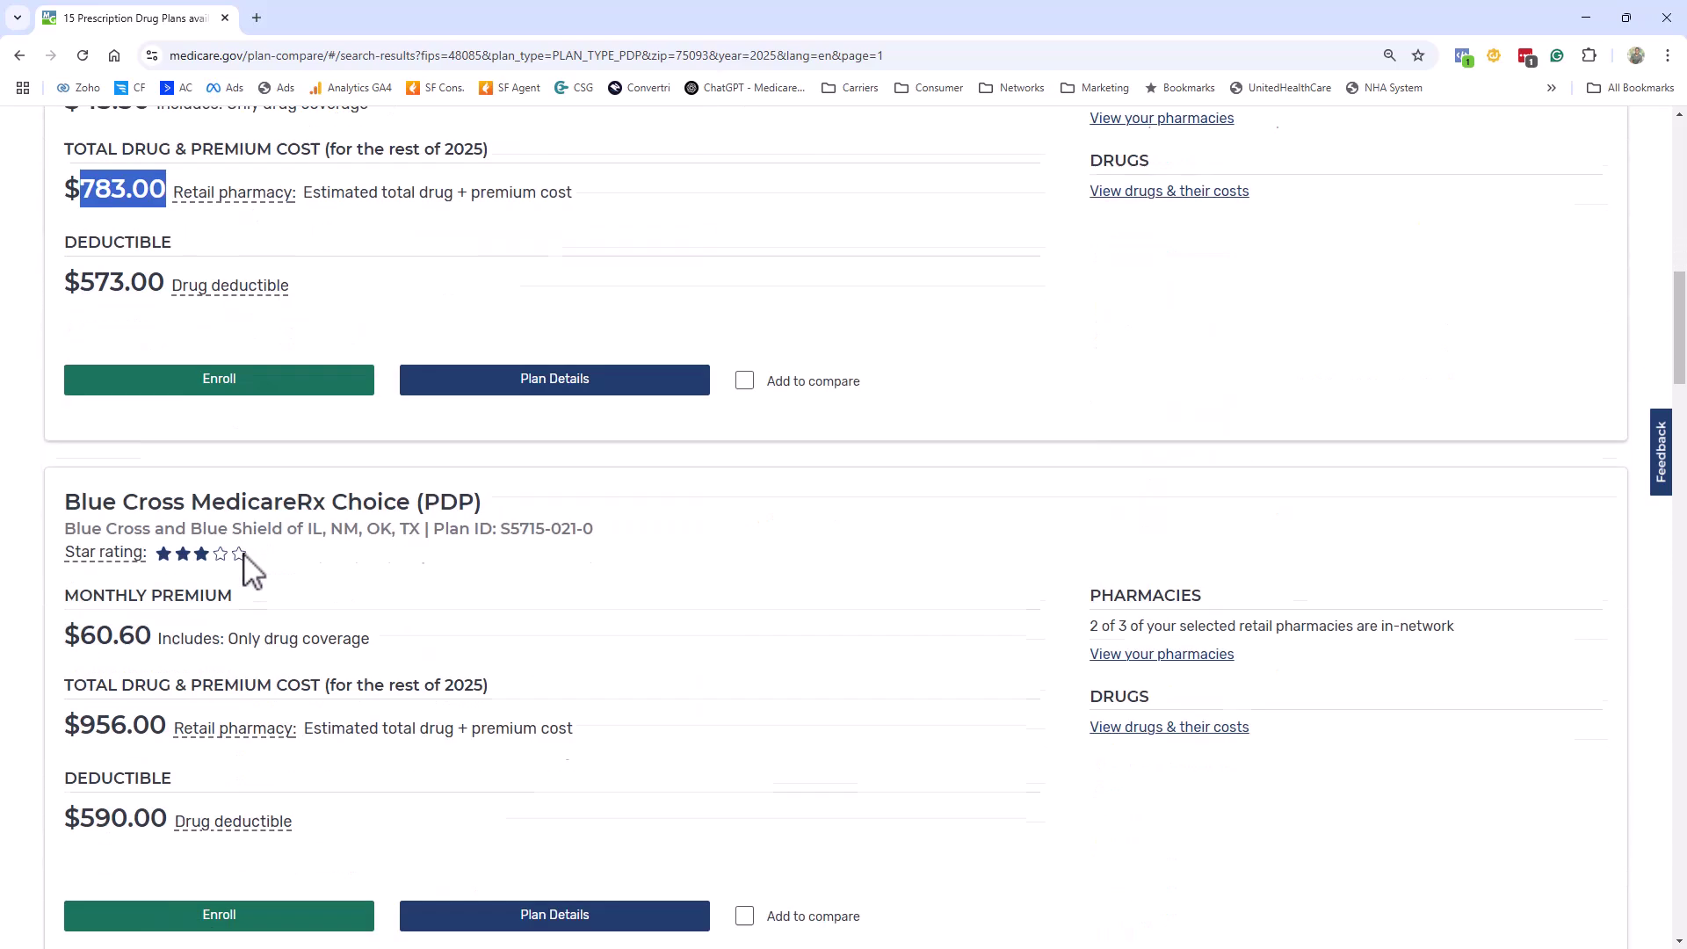
drag(166, 717, 64, 716)
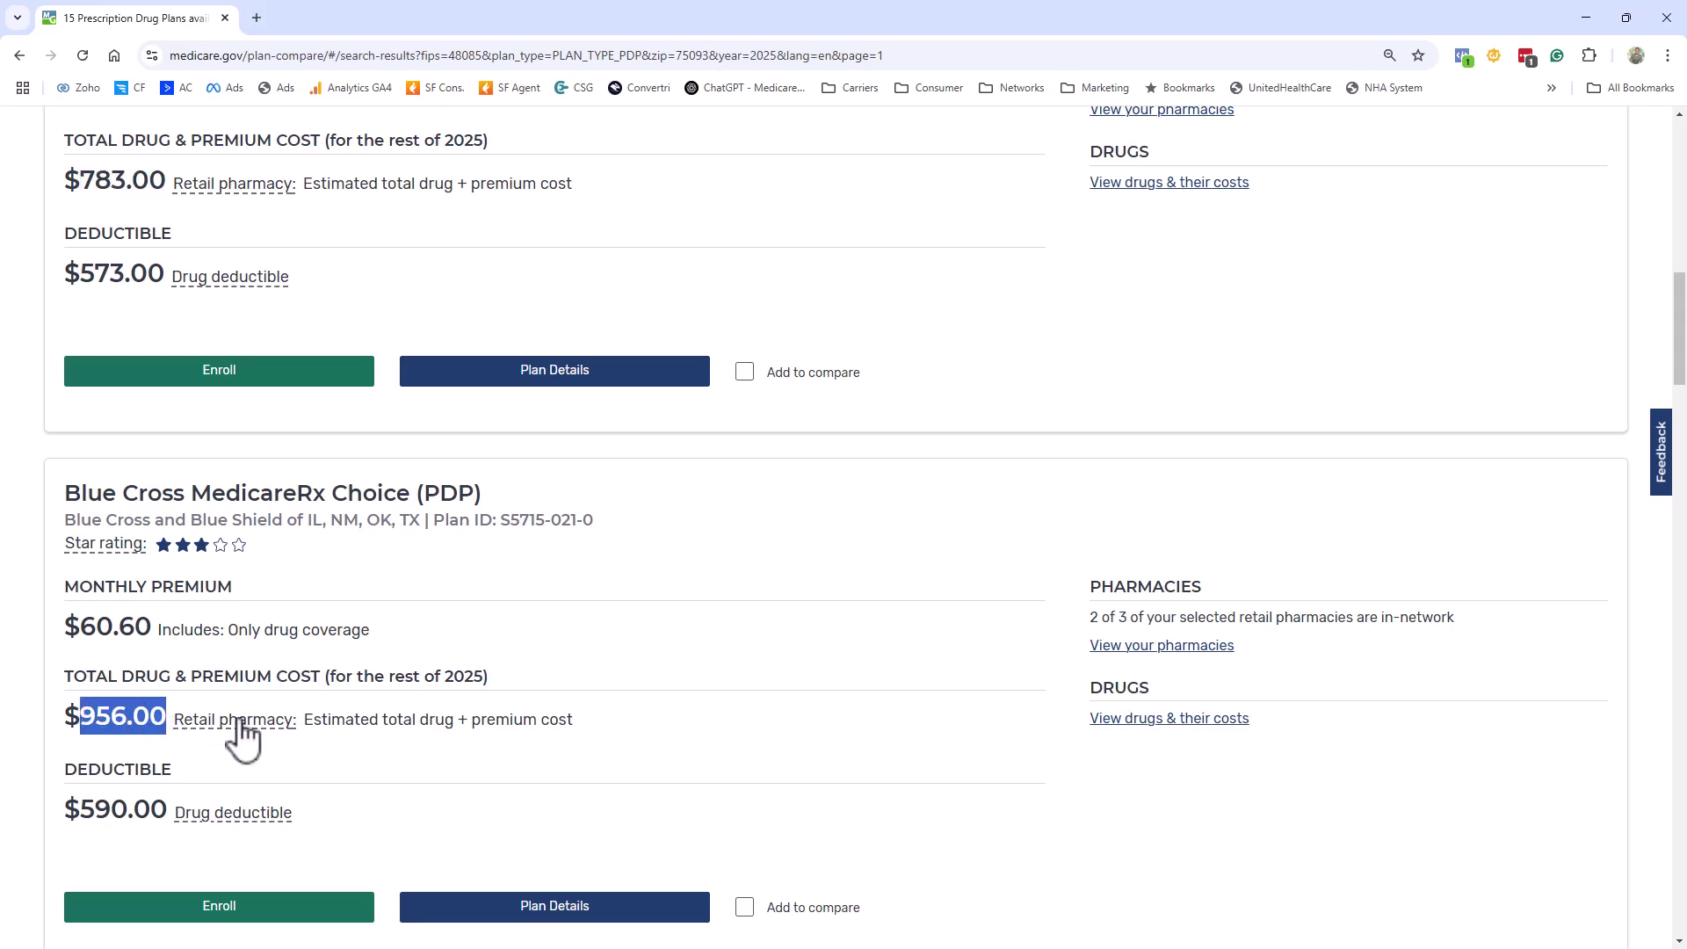
scroll(237, 738, up, 8)
scroll(238, 734, up, 3)
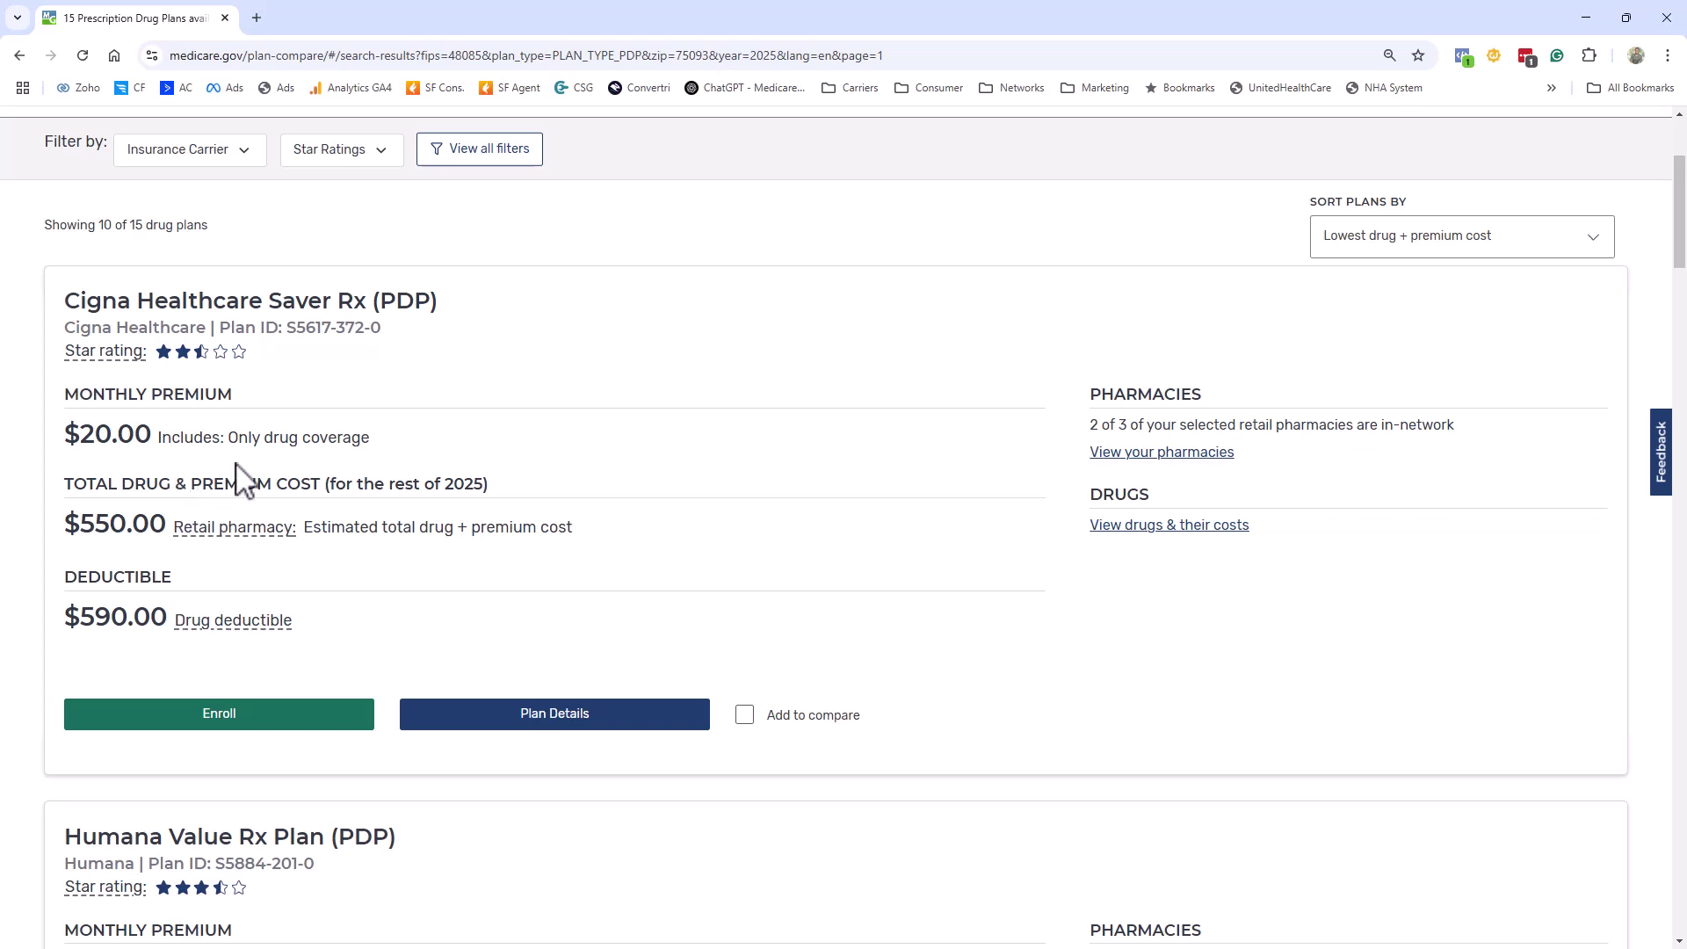
Open the plan details of Cigna Healthcare Saver Rx (PDP) and review its overview and the drug list under Drug Coverage
click(557, 717)
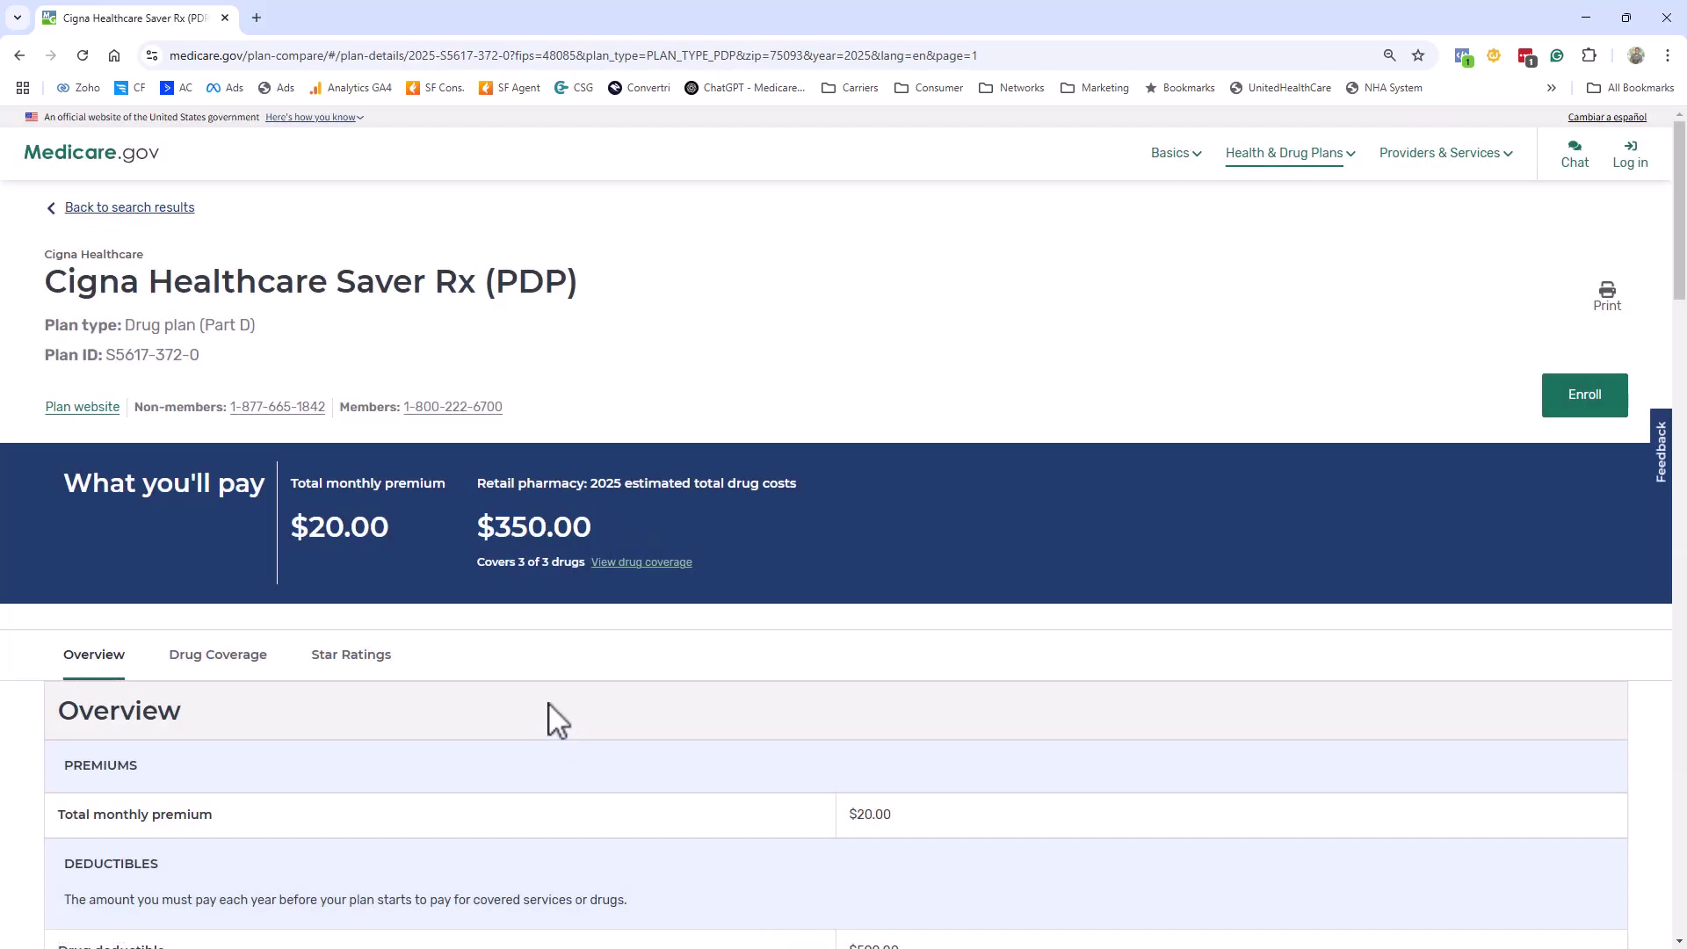
scroll(555, 715, down, 4)
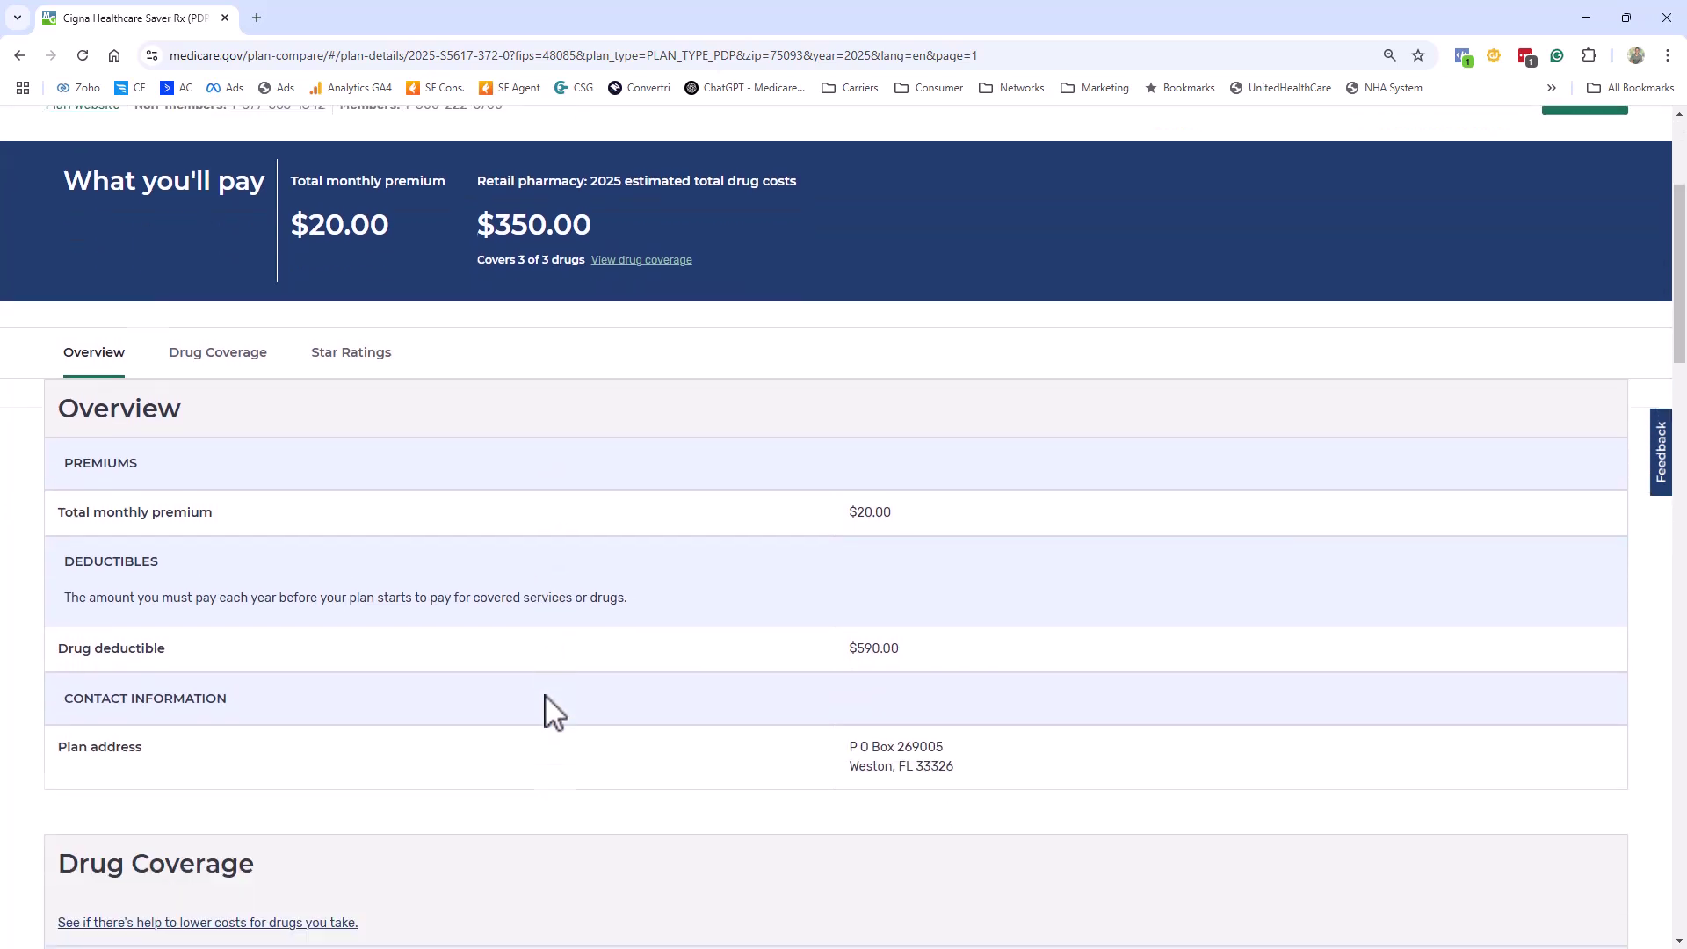
scroll(556, 715, down, 2)
scroll(546, 704, down, 3)
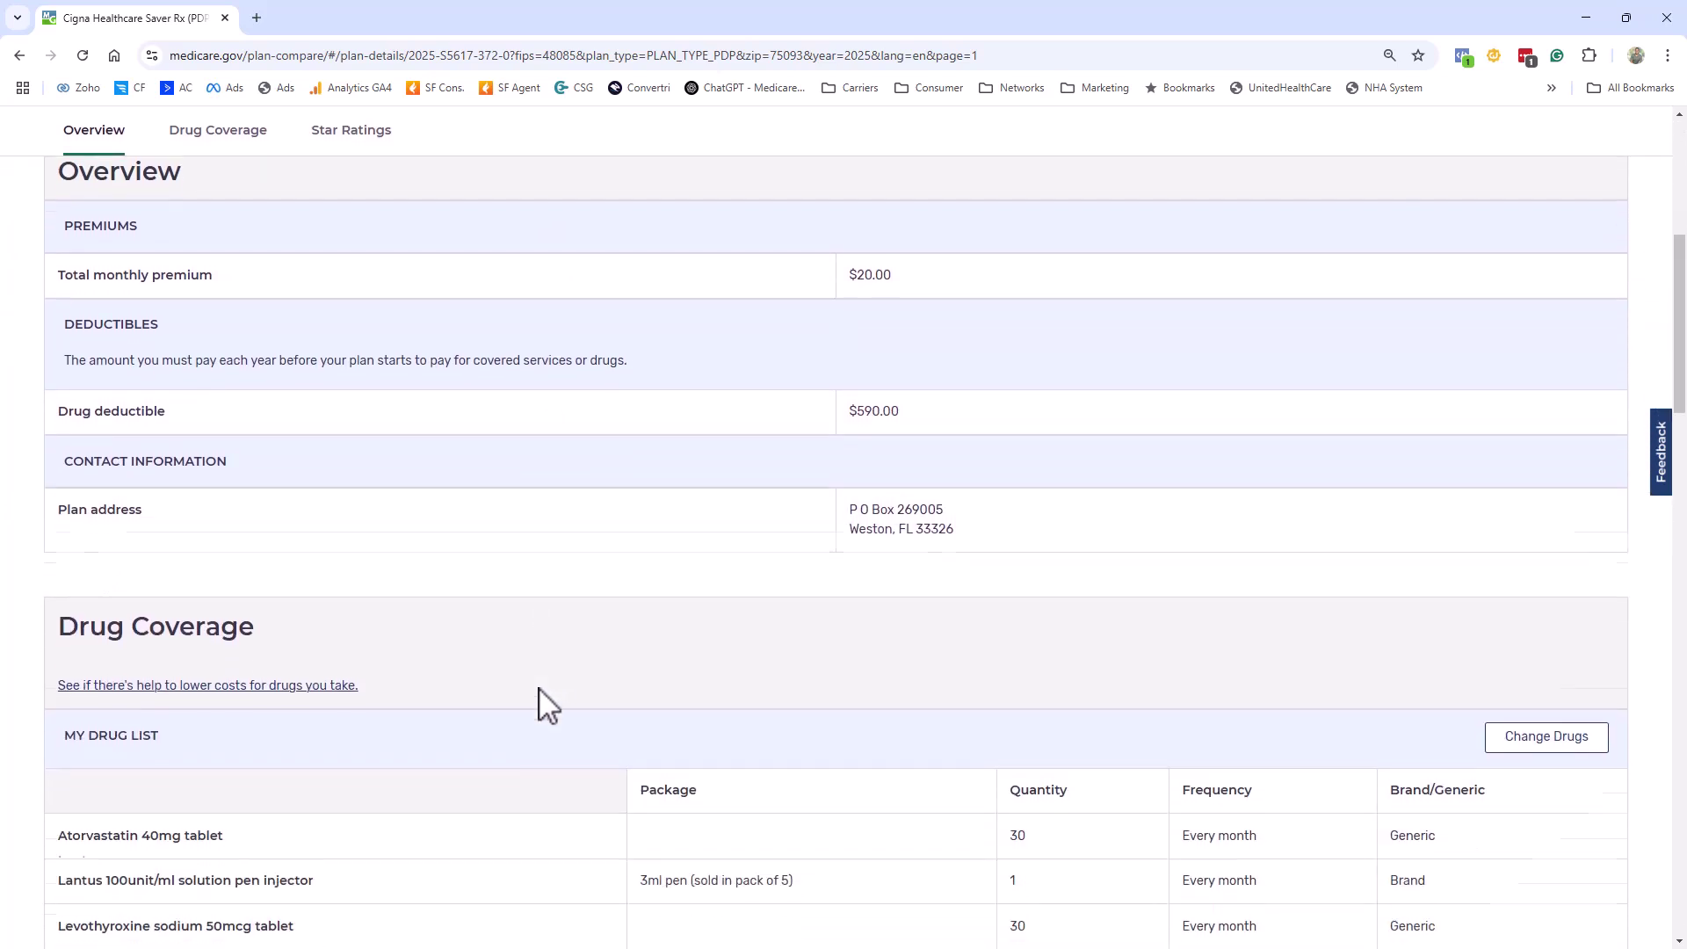
scroll(547, 703, down, 2)
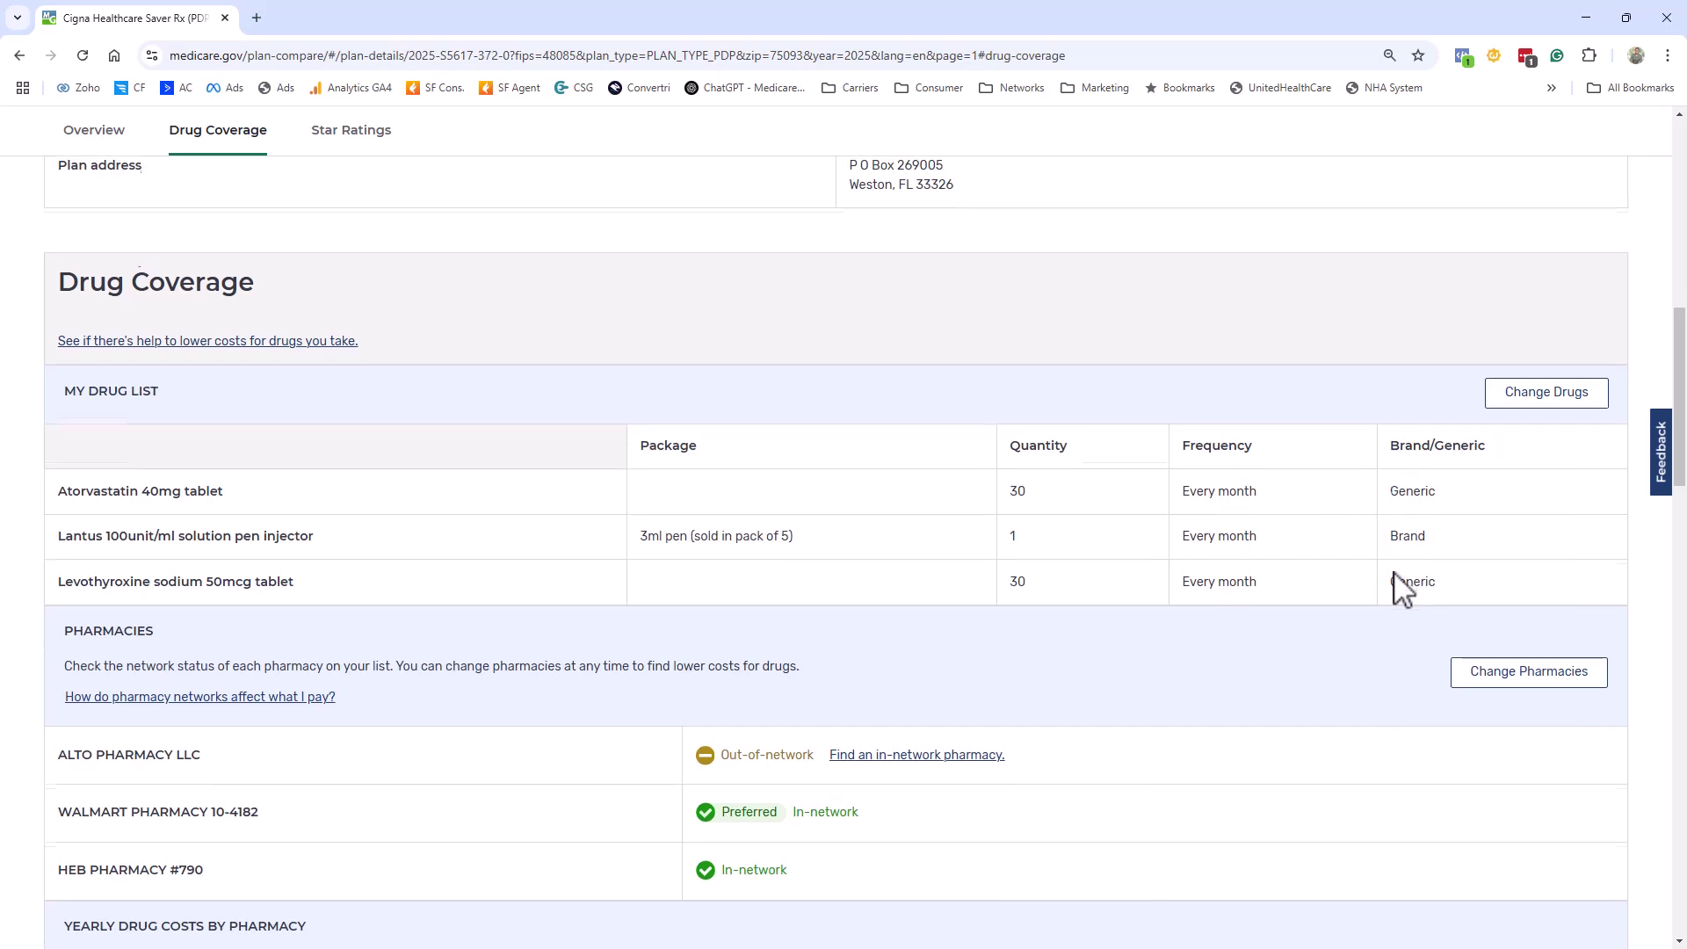
Check the network status of the selected pharmacies and compare their yearly drug costs, particularly for atorvastatin at Walmart and Heb
scroll(1403, 588, down, 3)
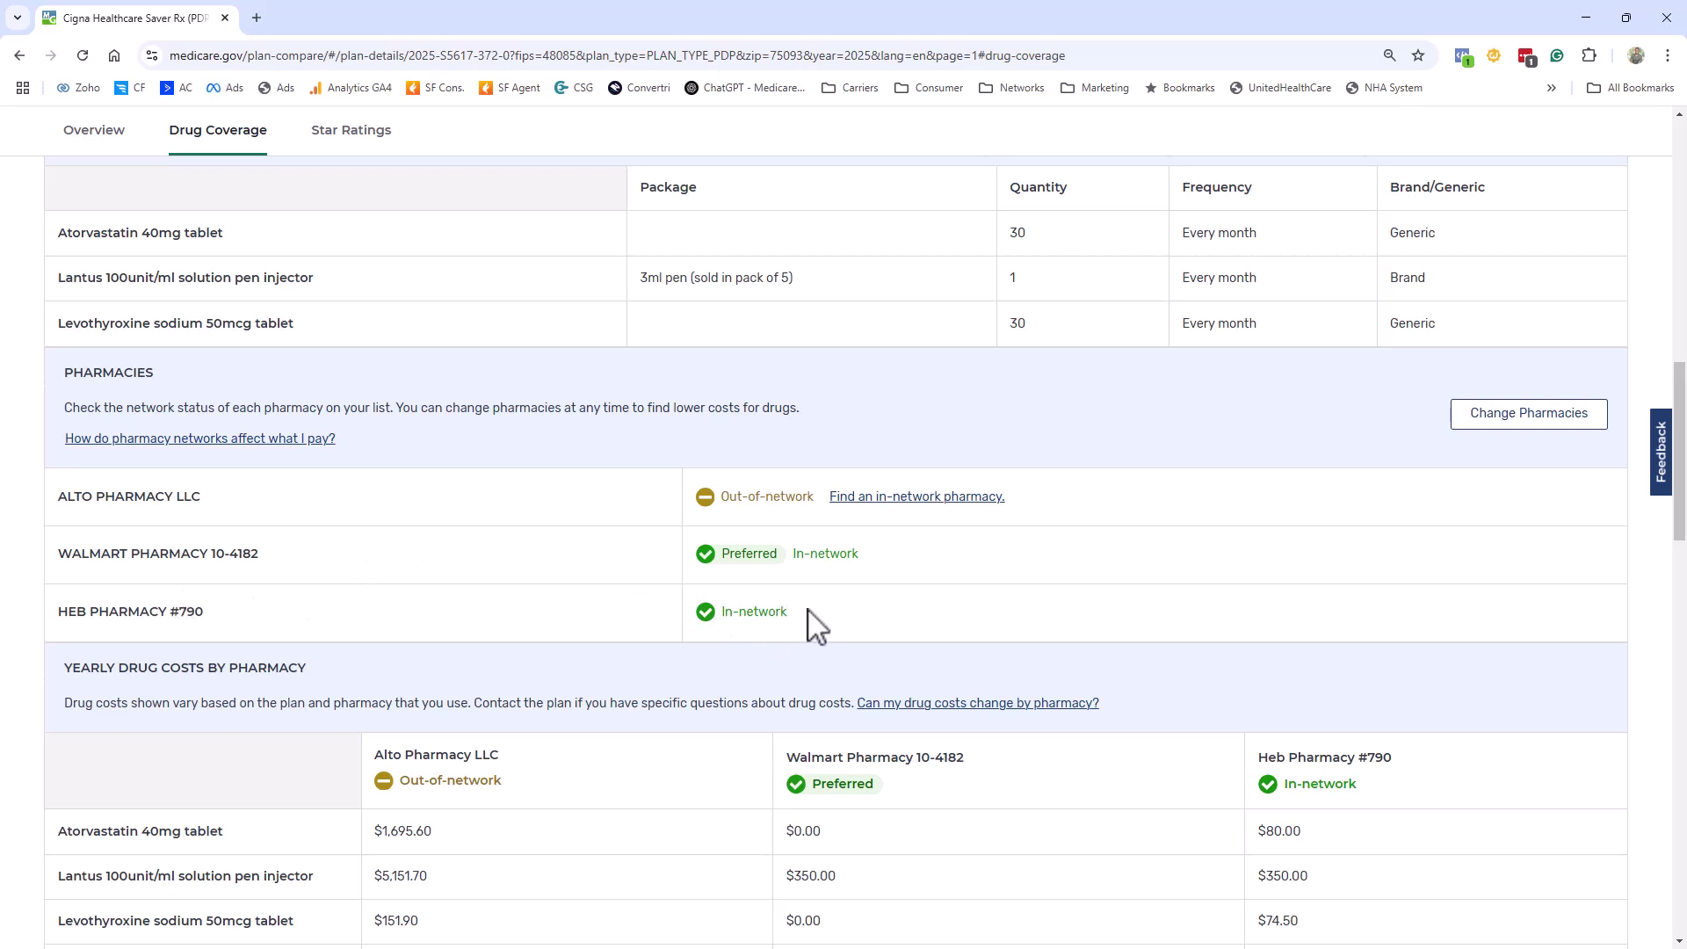
scroll(835, 623, down, 1)
scroll(848, 621, down, 1)
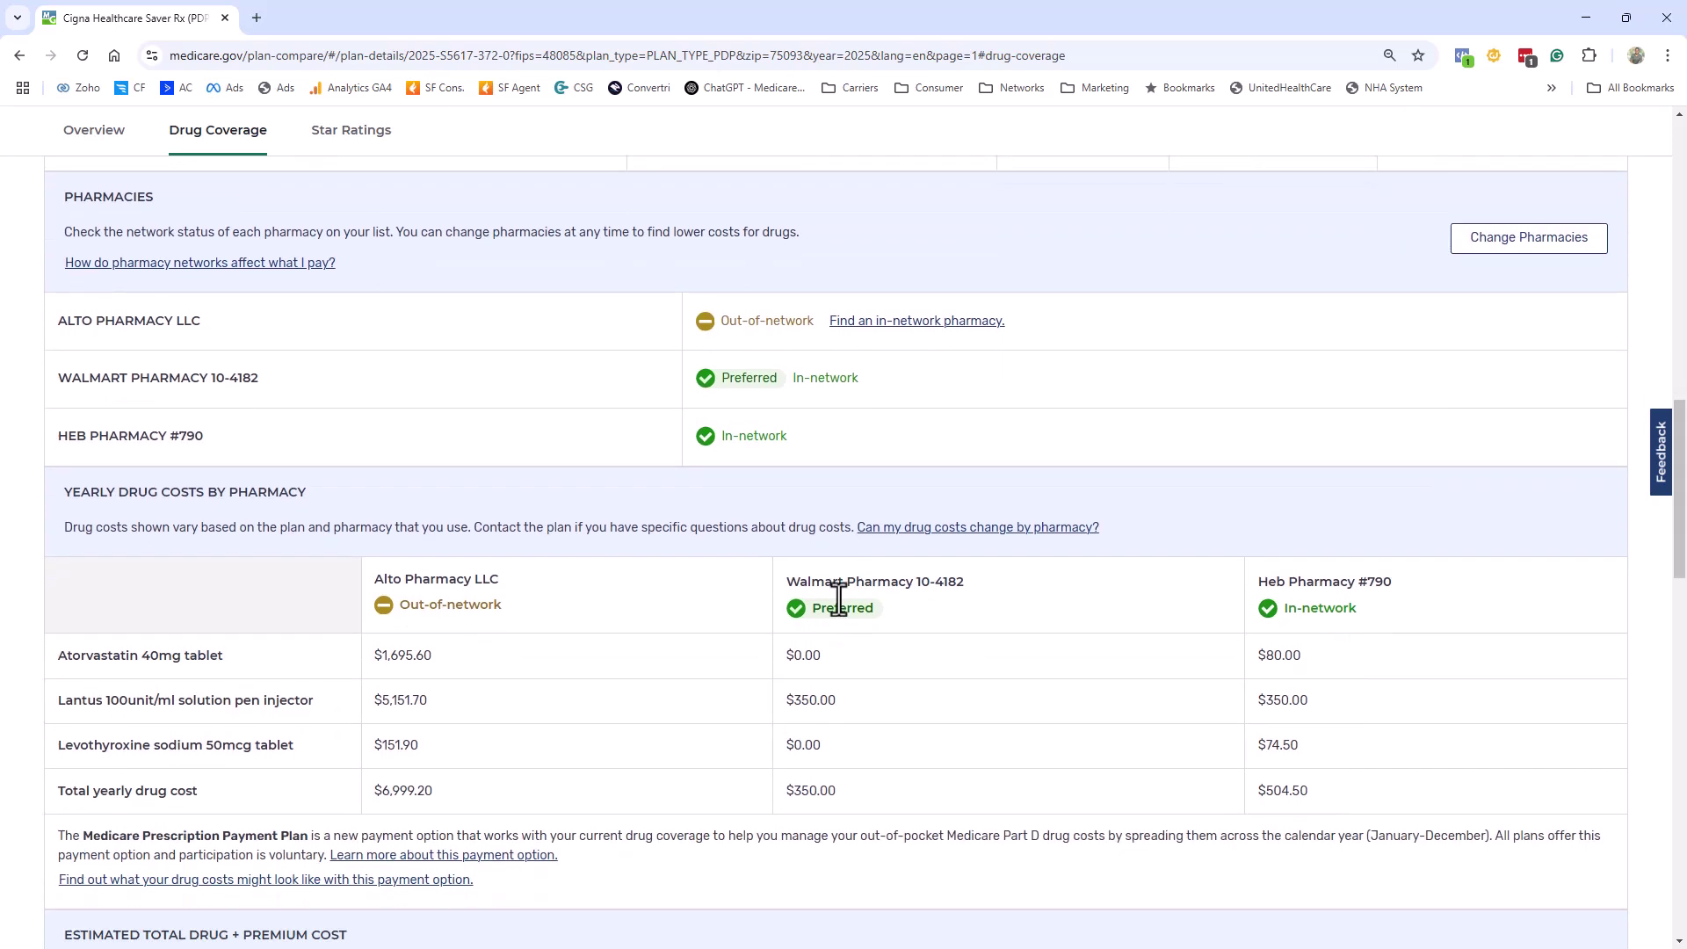
scroll(817, 404, down, 1)
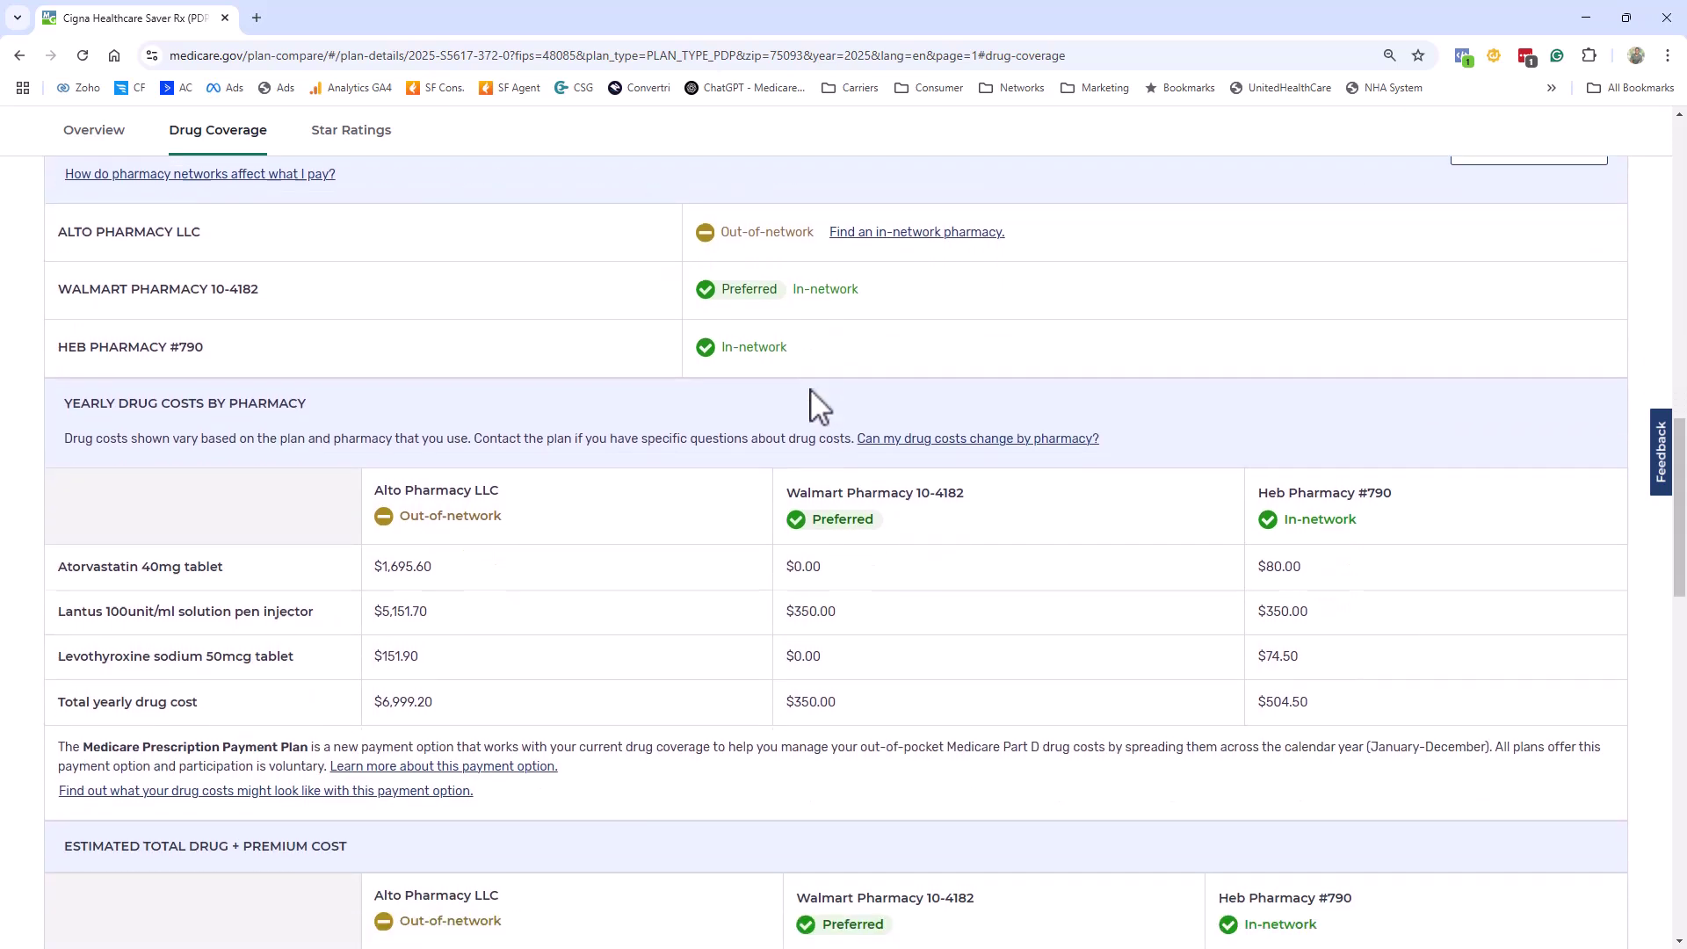
scroll(817, 404, down, 2)
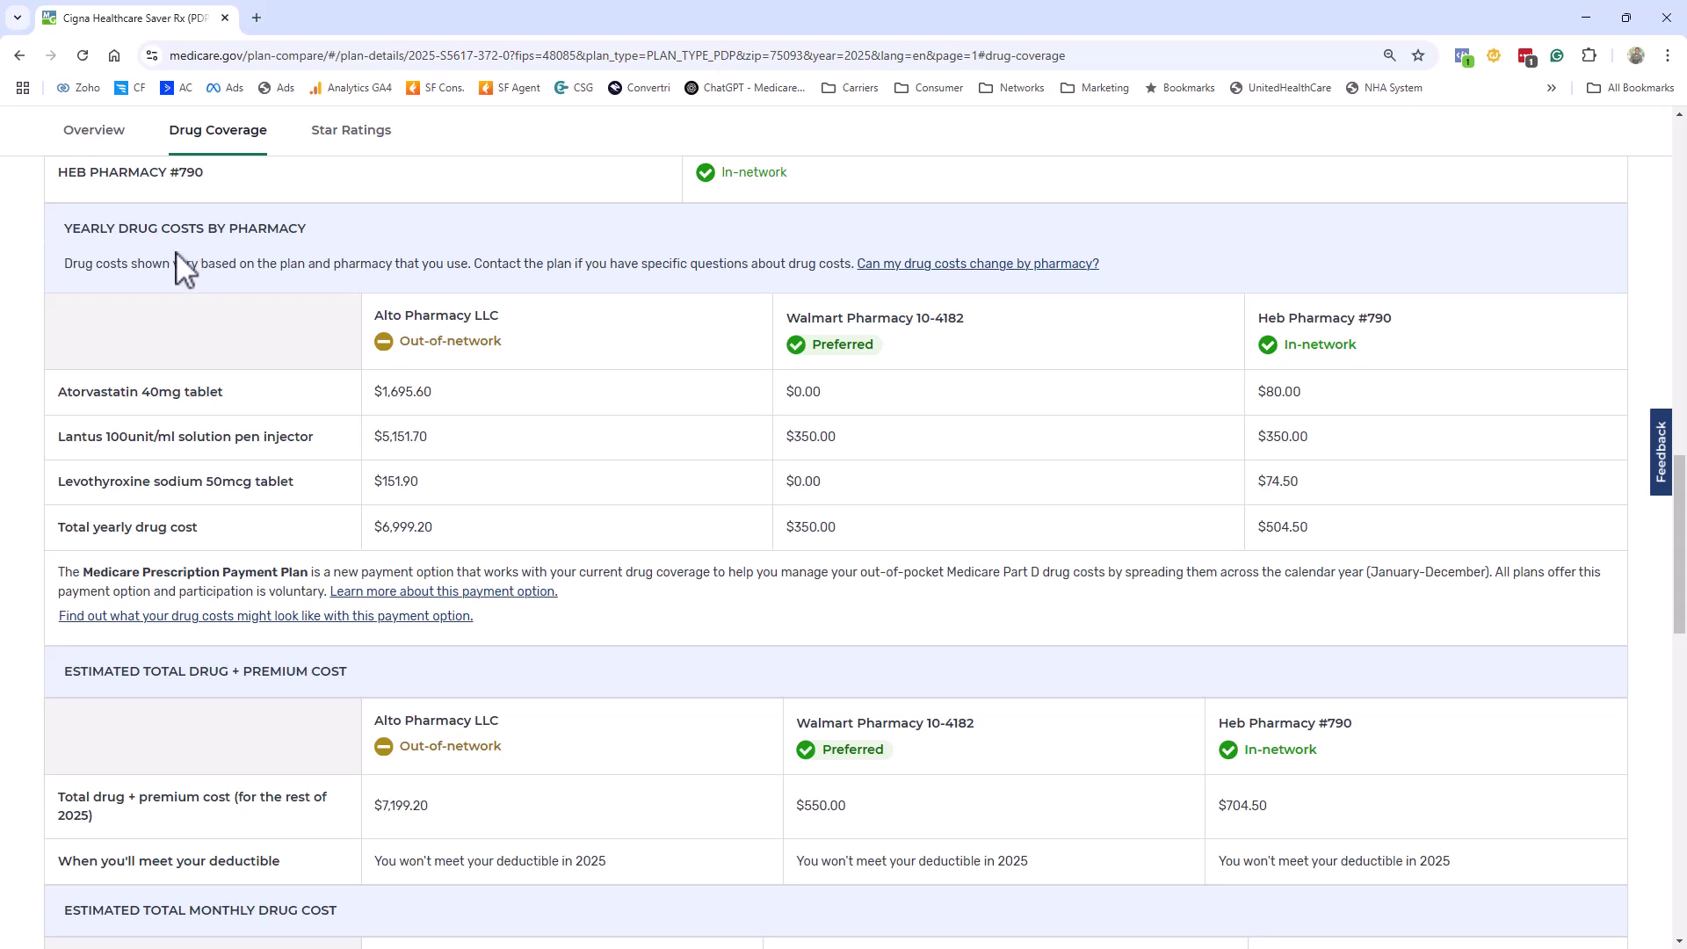
drag(63, 229, 308, 238)
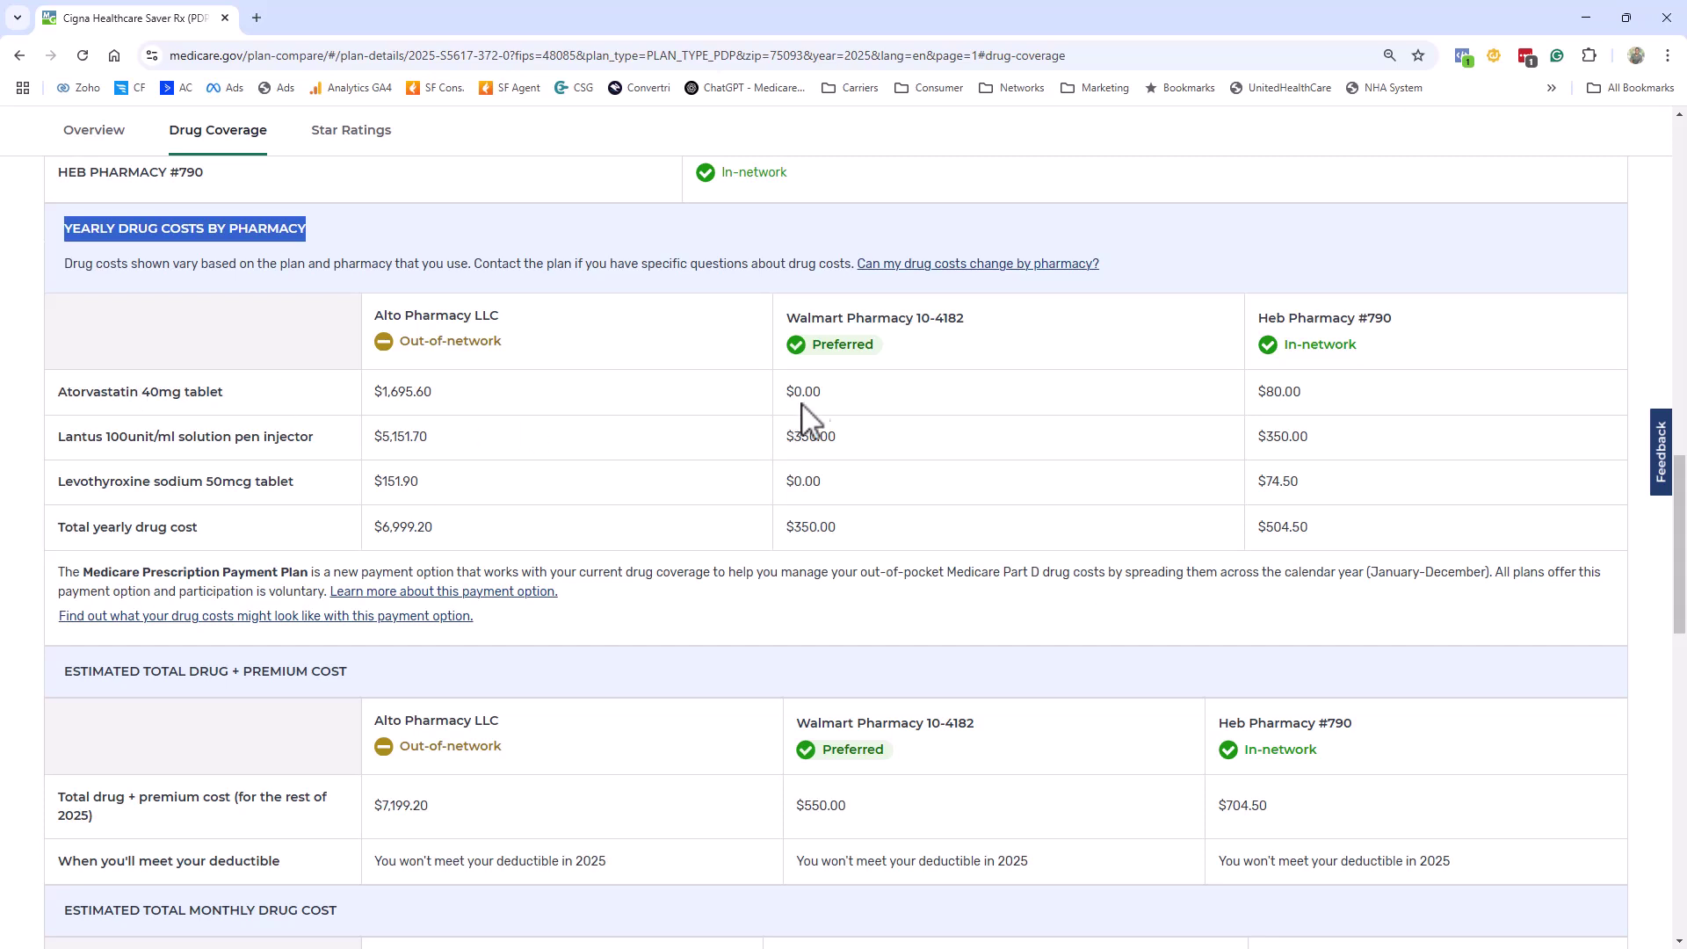
drag(831, 391, 787, 395)
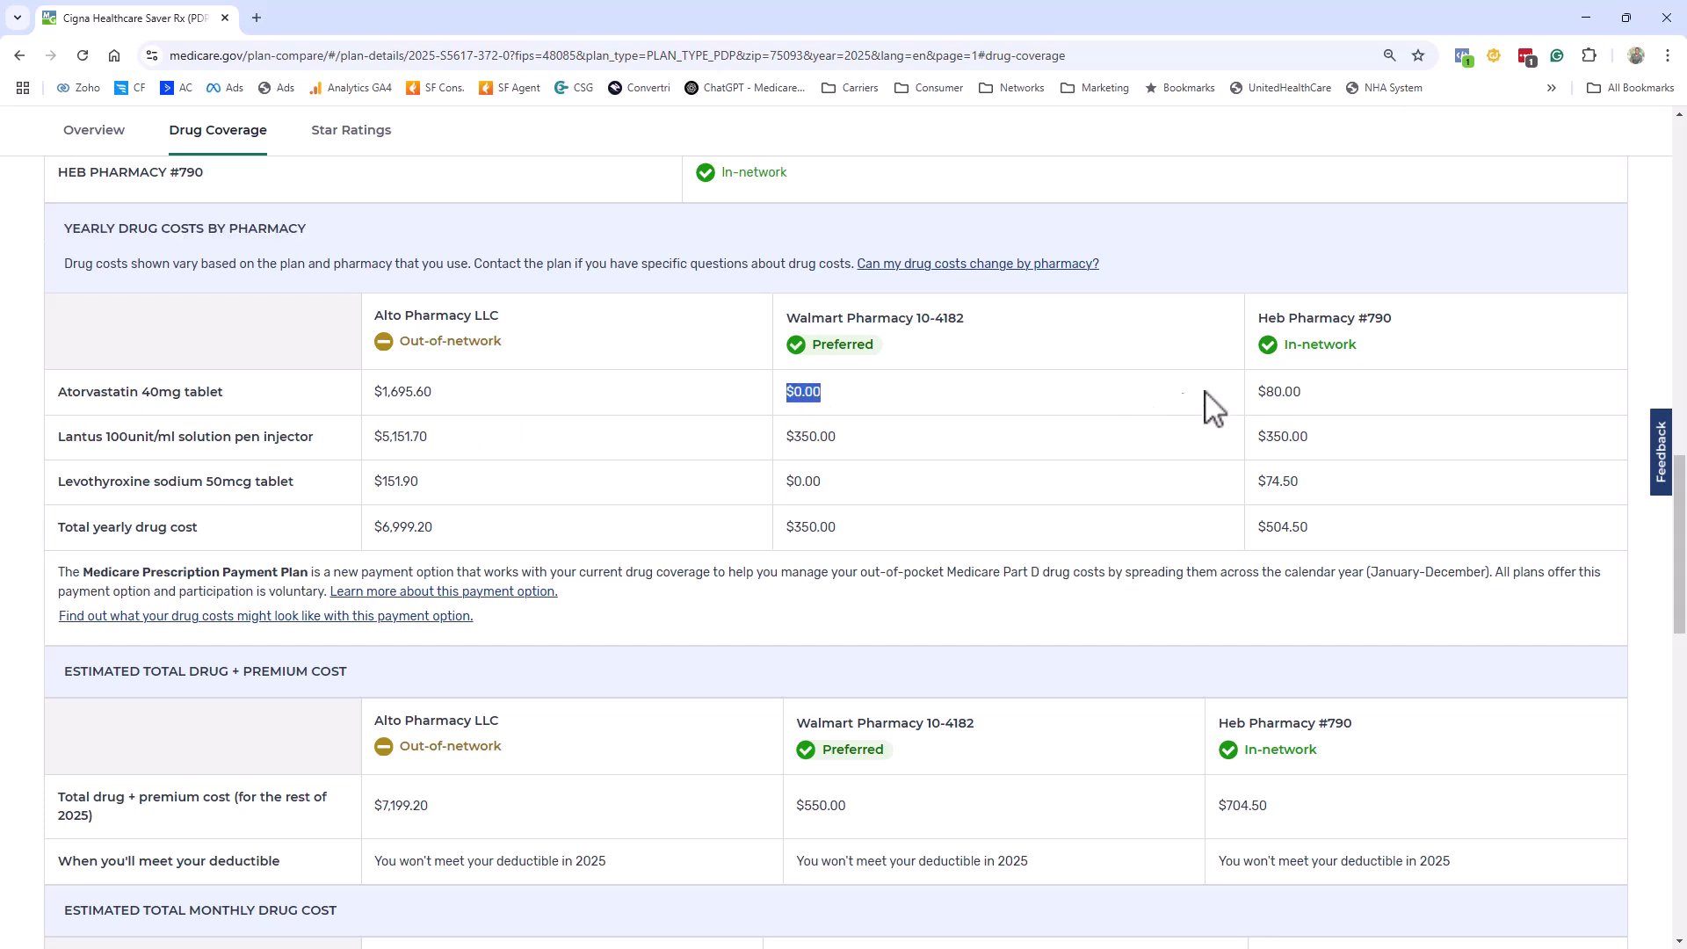
drag(1303, 392, 1256, 406)
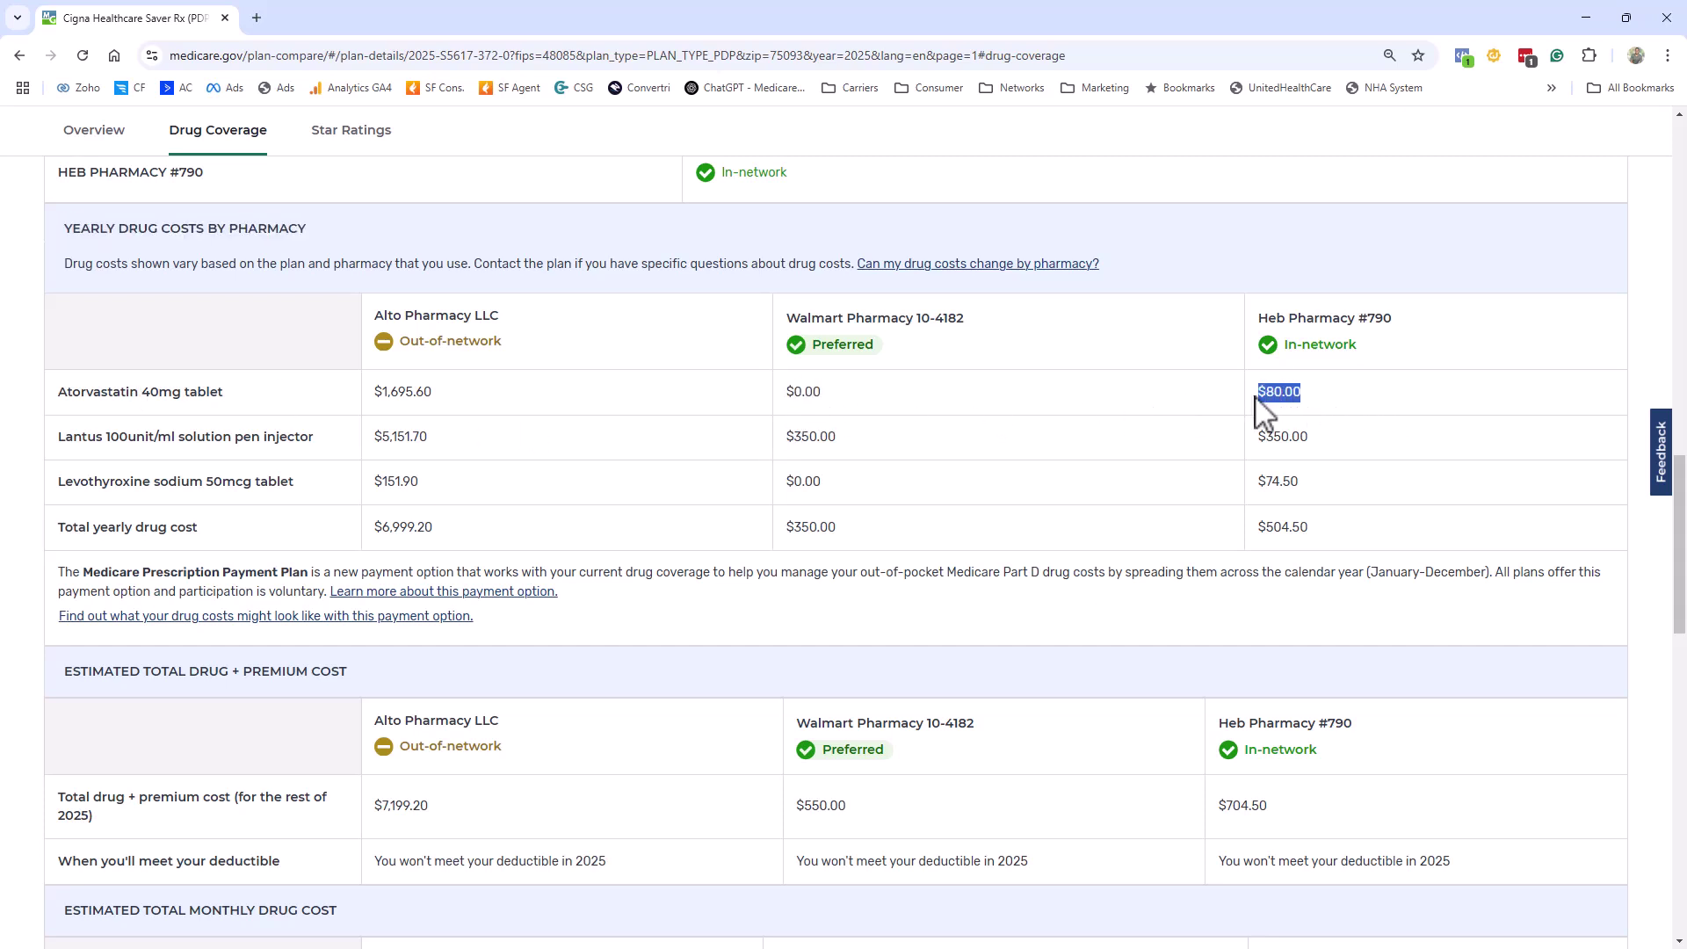
Review the estimated total drug plus premium cost and the estimated monthly drug costs for each selected pharmacy
scroll(1256, 409, down, 1)
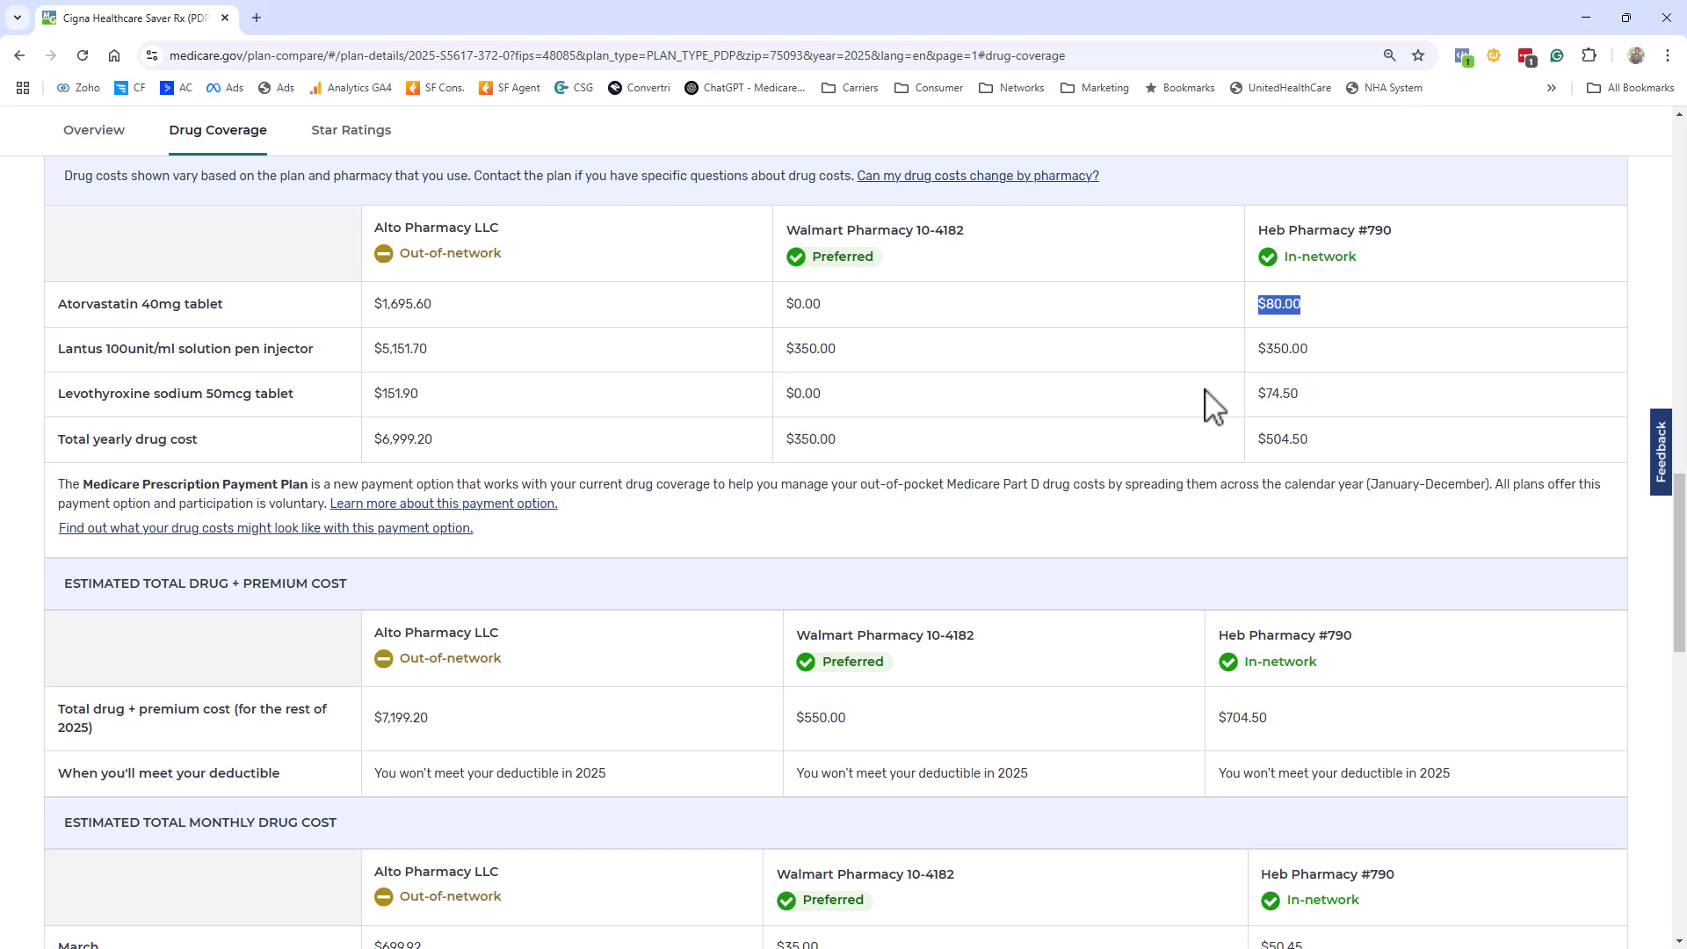
scroll(1213, 404, down, 2)
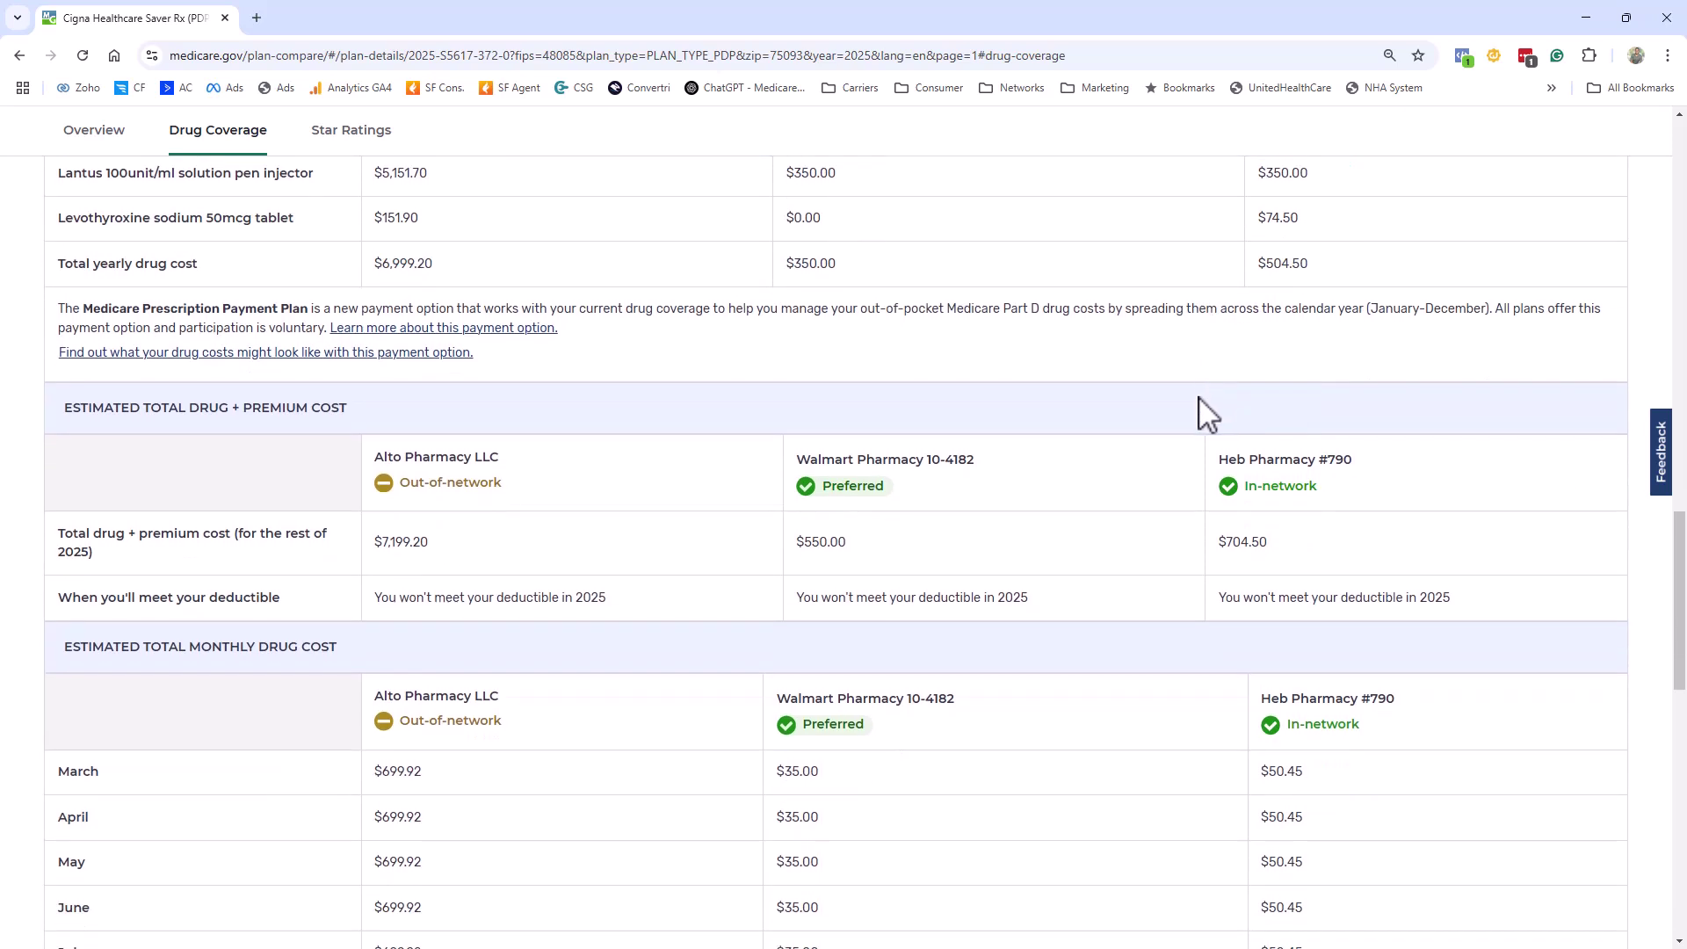
scroll(1191, 422, down, 1)
scroll(997, 499, down, 3)
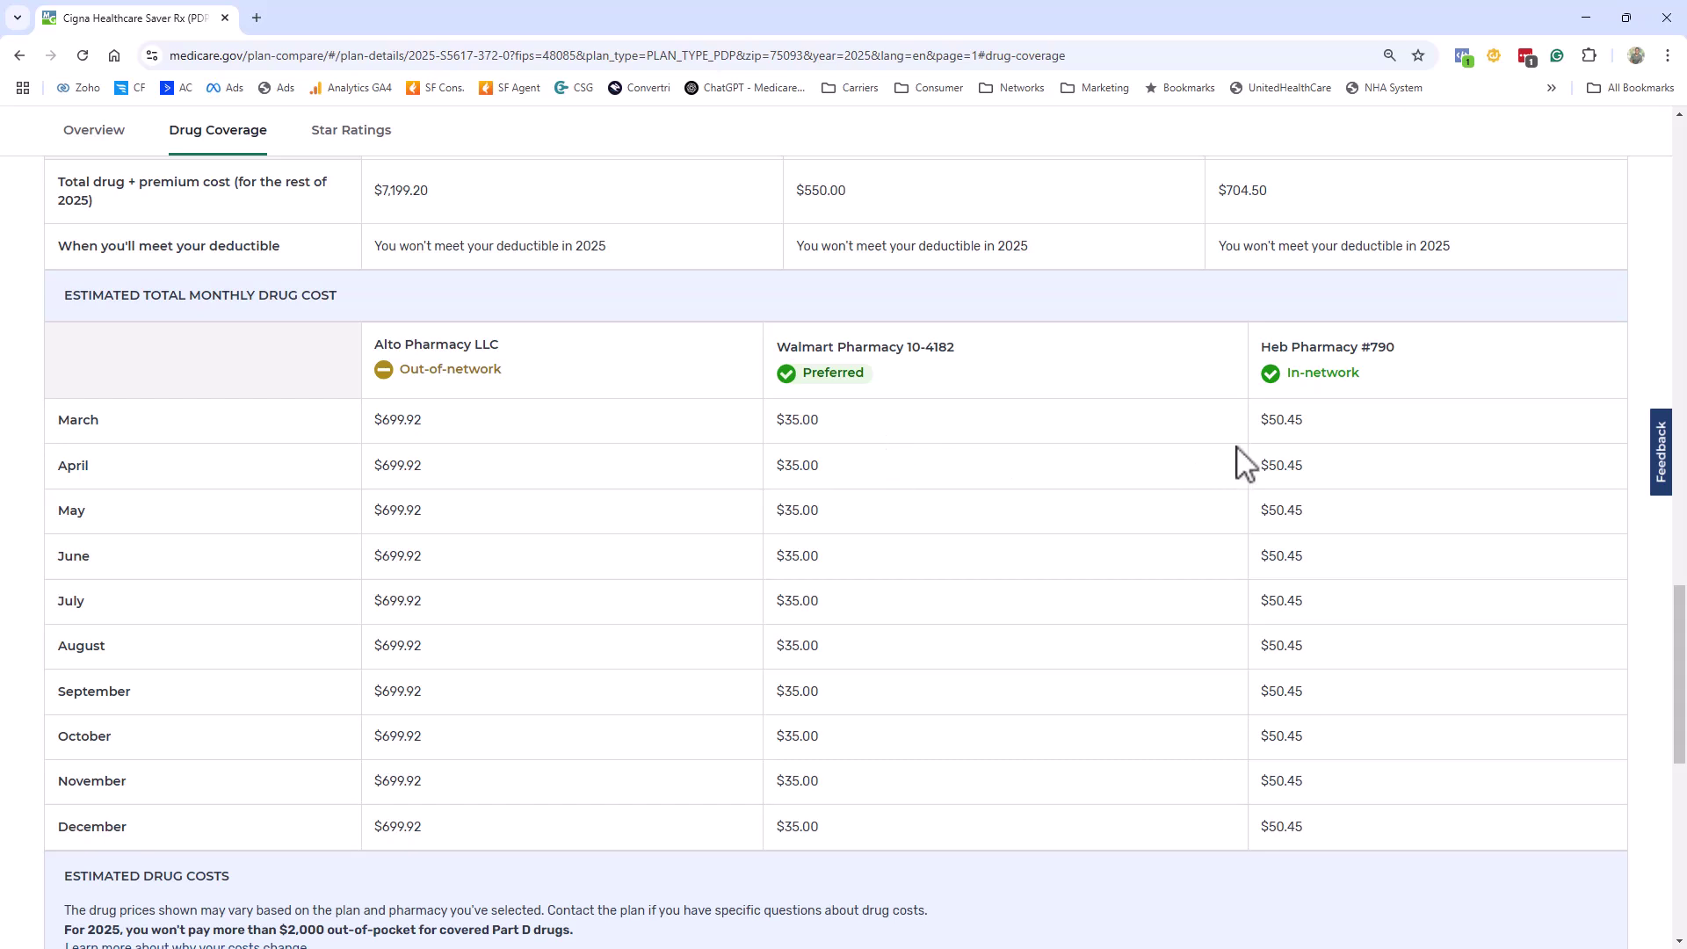
scroll(1274, 462, down, 1)
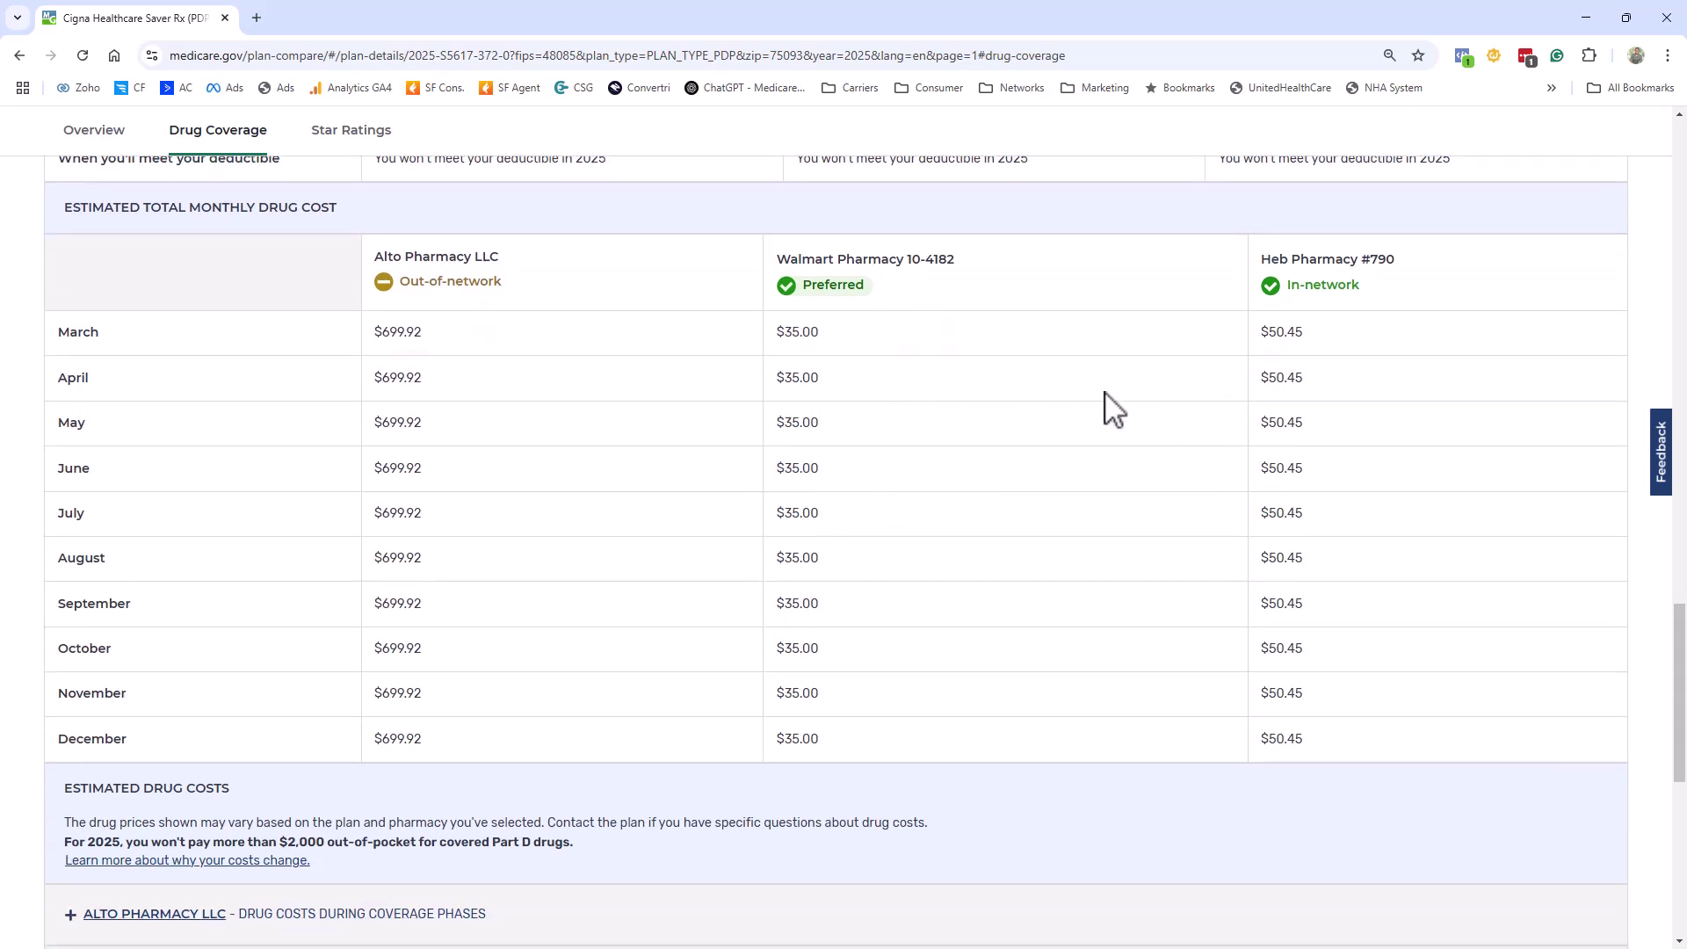
Review the remaining estimated monthly drug costs, then recheck the plan's drug list, pharmacy network status and premium summary
scroll(938, 518, down, 2)
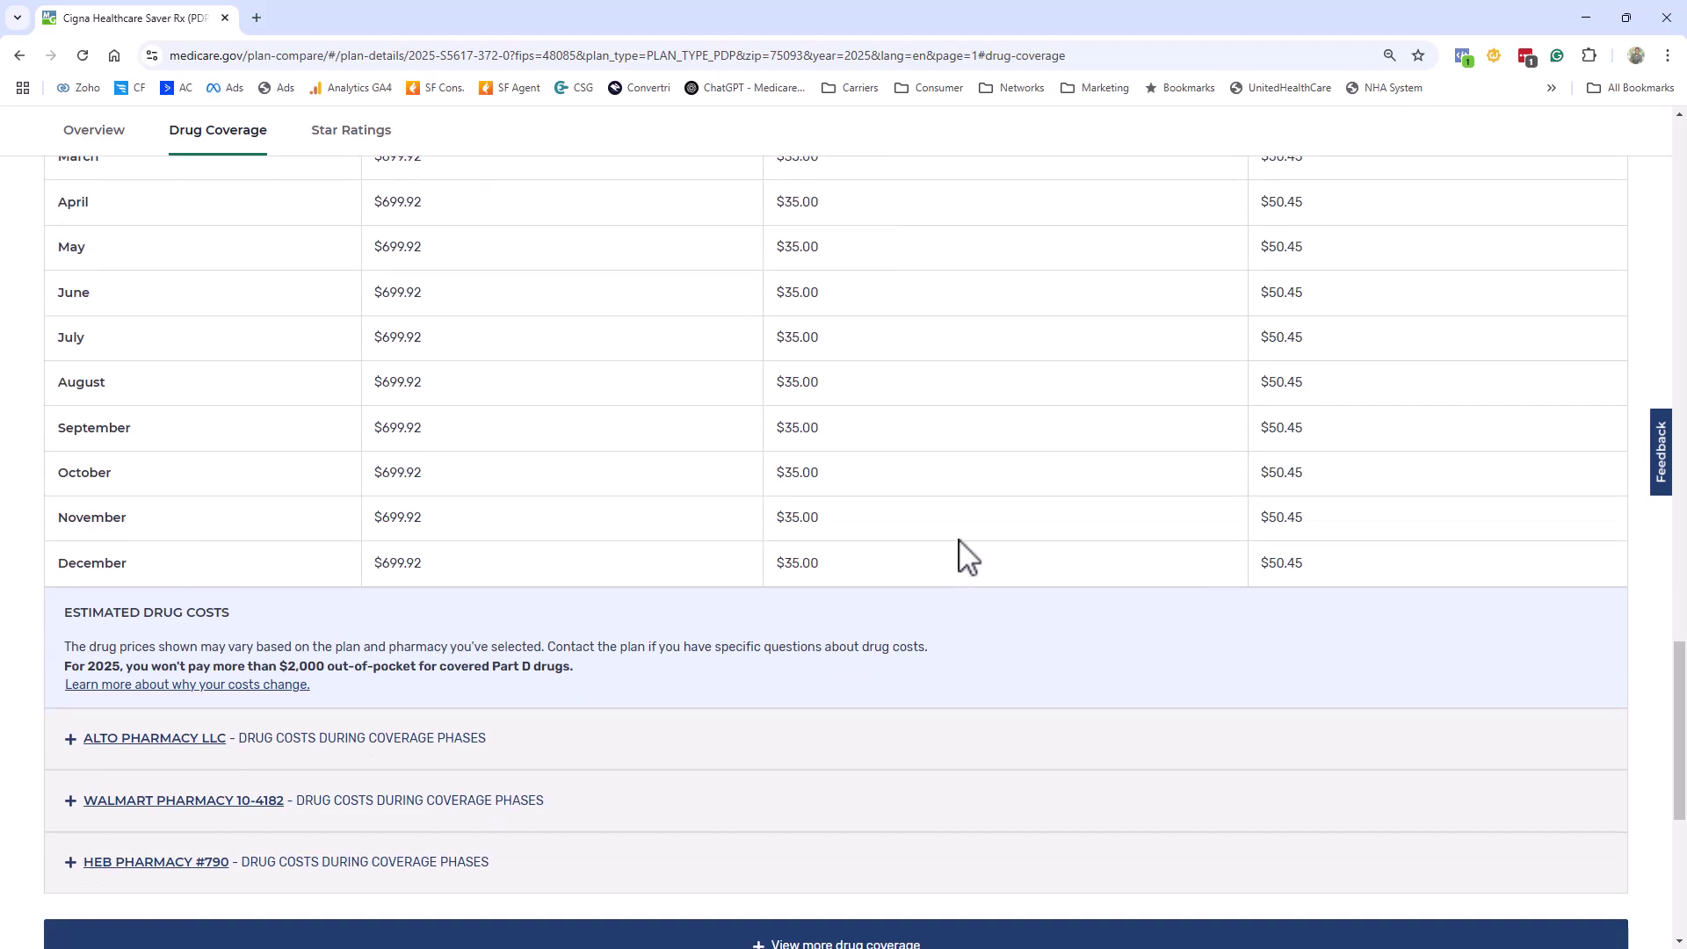
scroll(962, 545, up, 15)
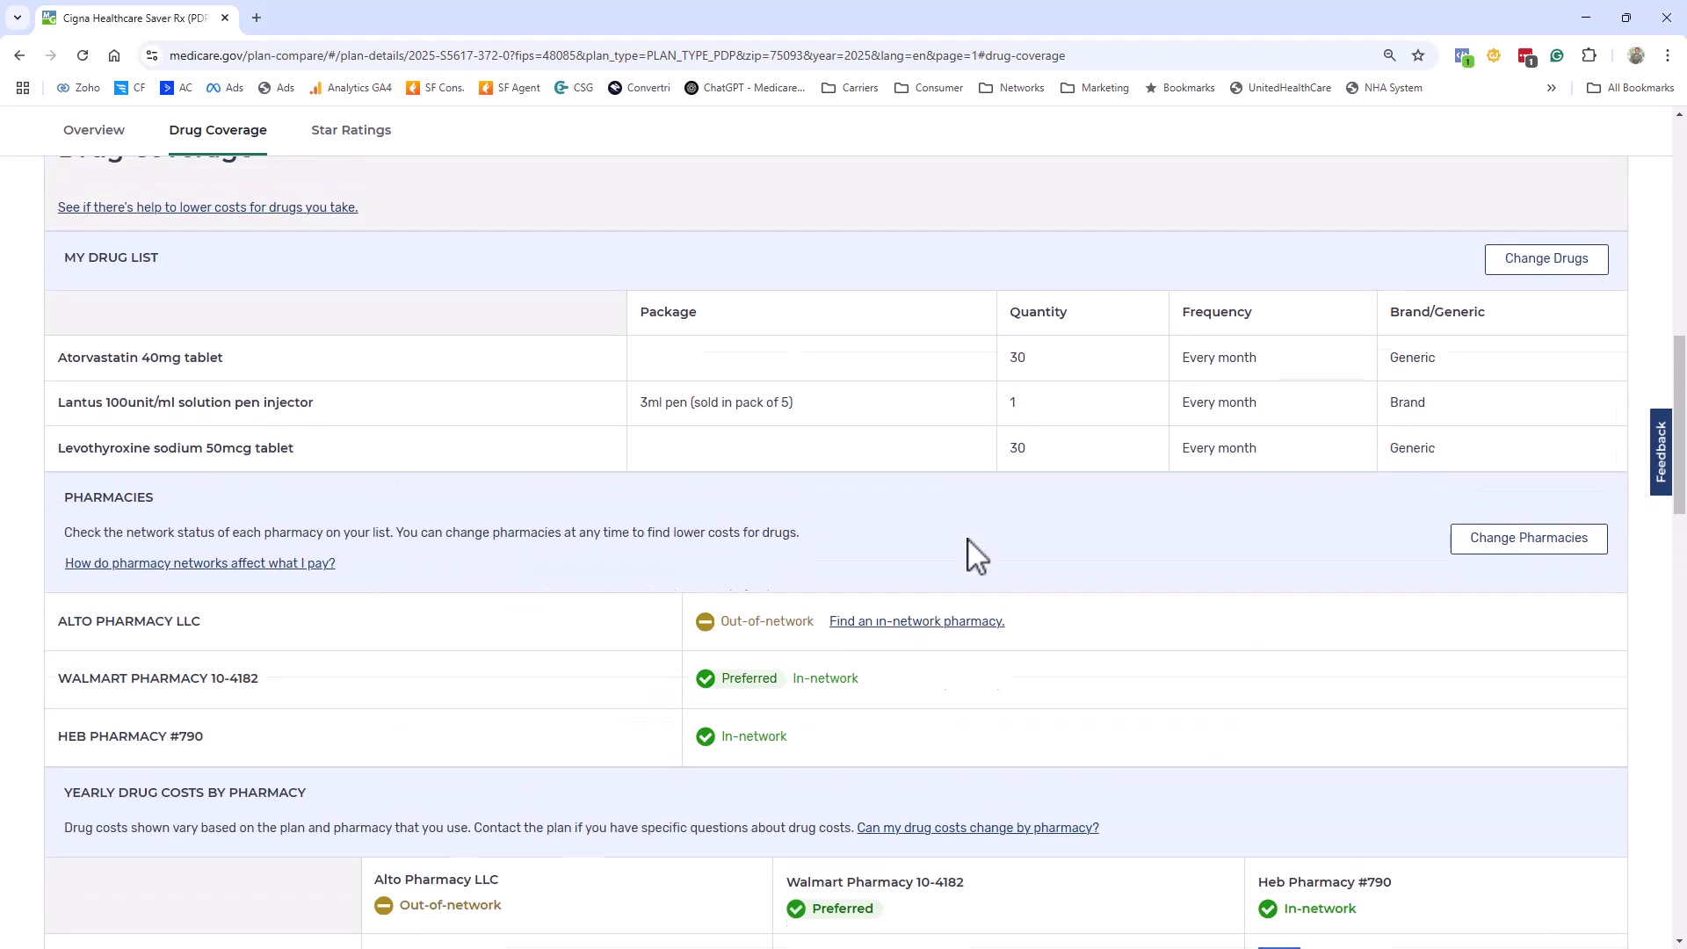
scroll(968, 541, up, 9)
scroll(971, 534, up, 2)
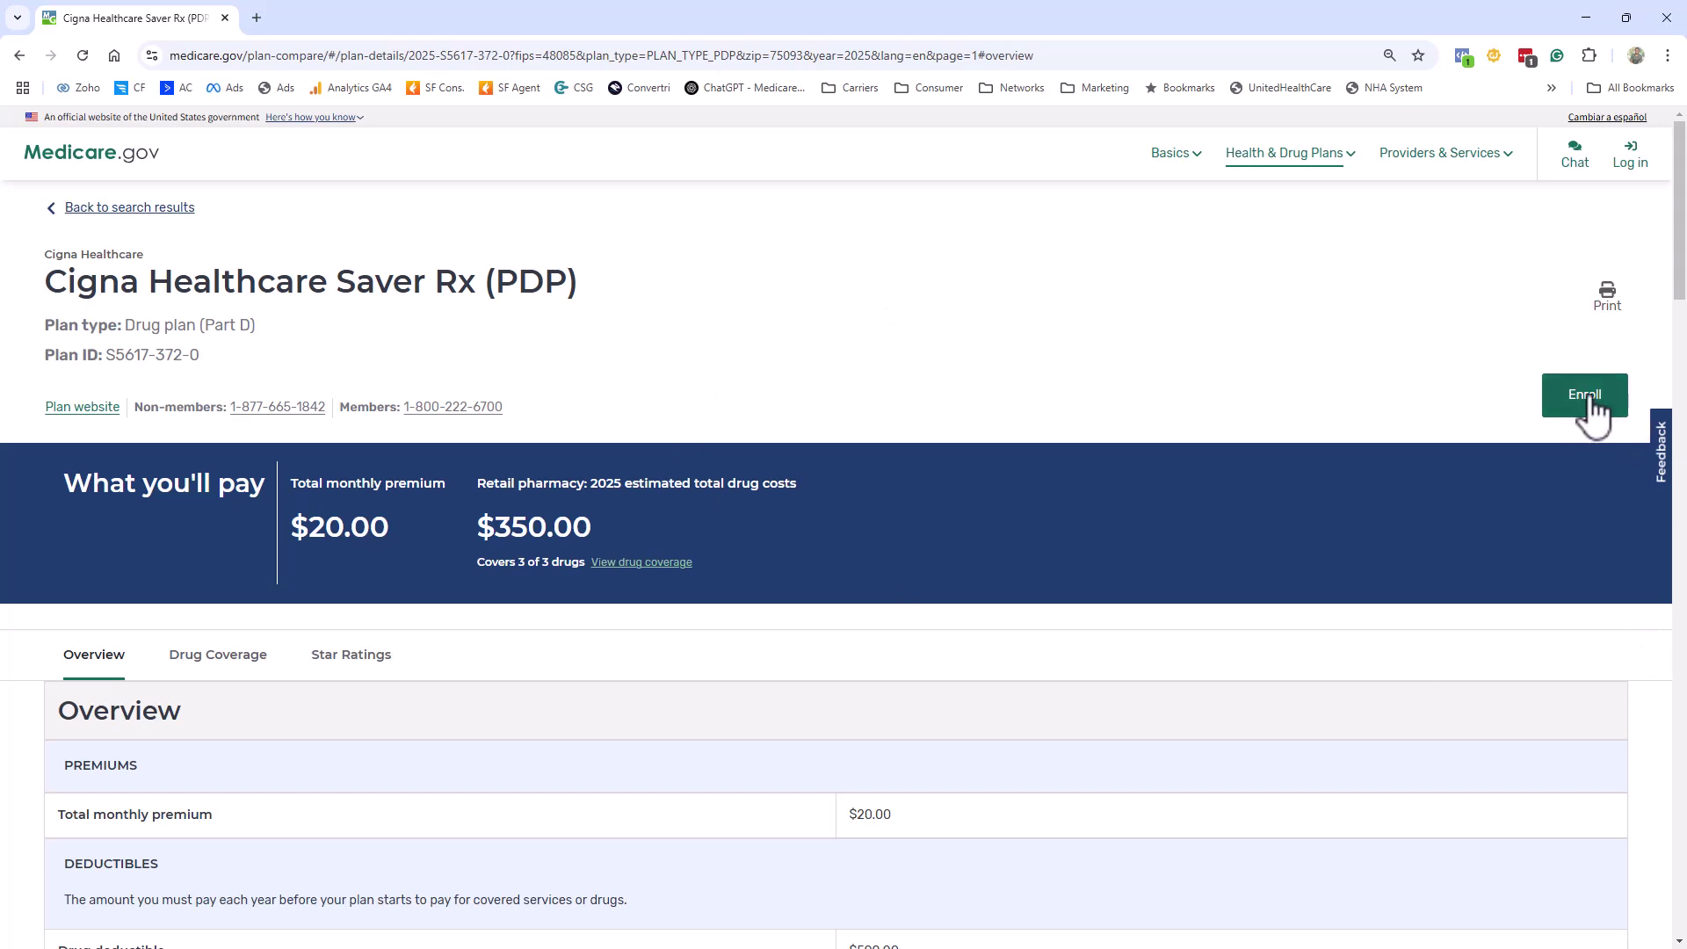
Return to the plan search results and start enrollment in the Cigna Healthcare Saver Rx (PDP) plan
click(70, 208)
scroll(257, 395, down, 2)
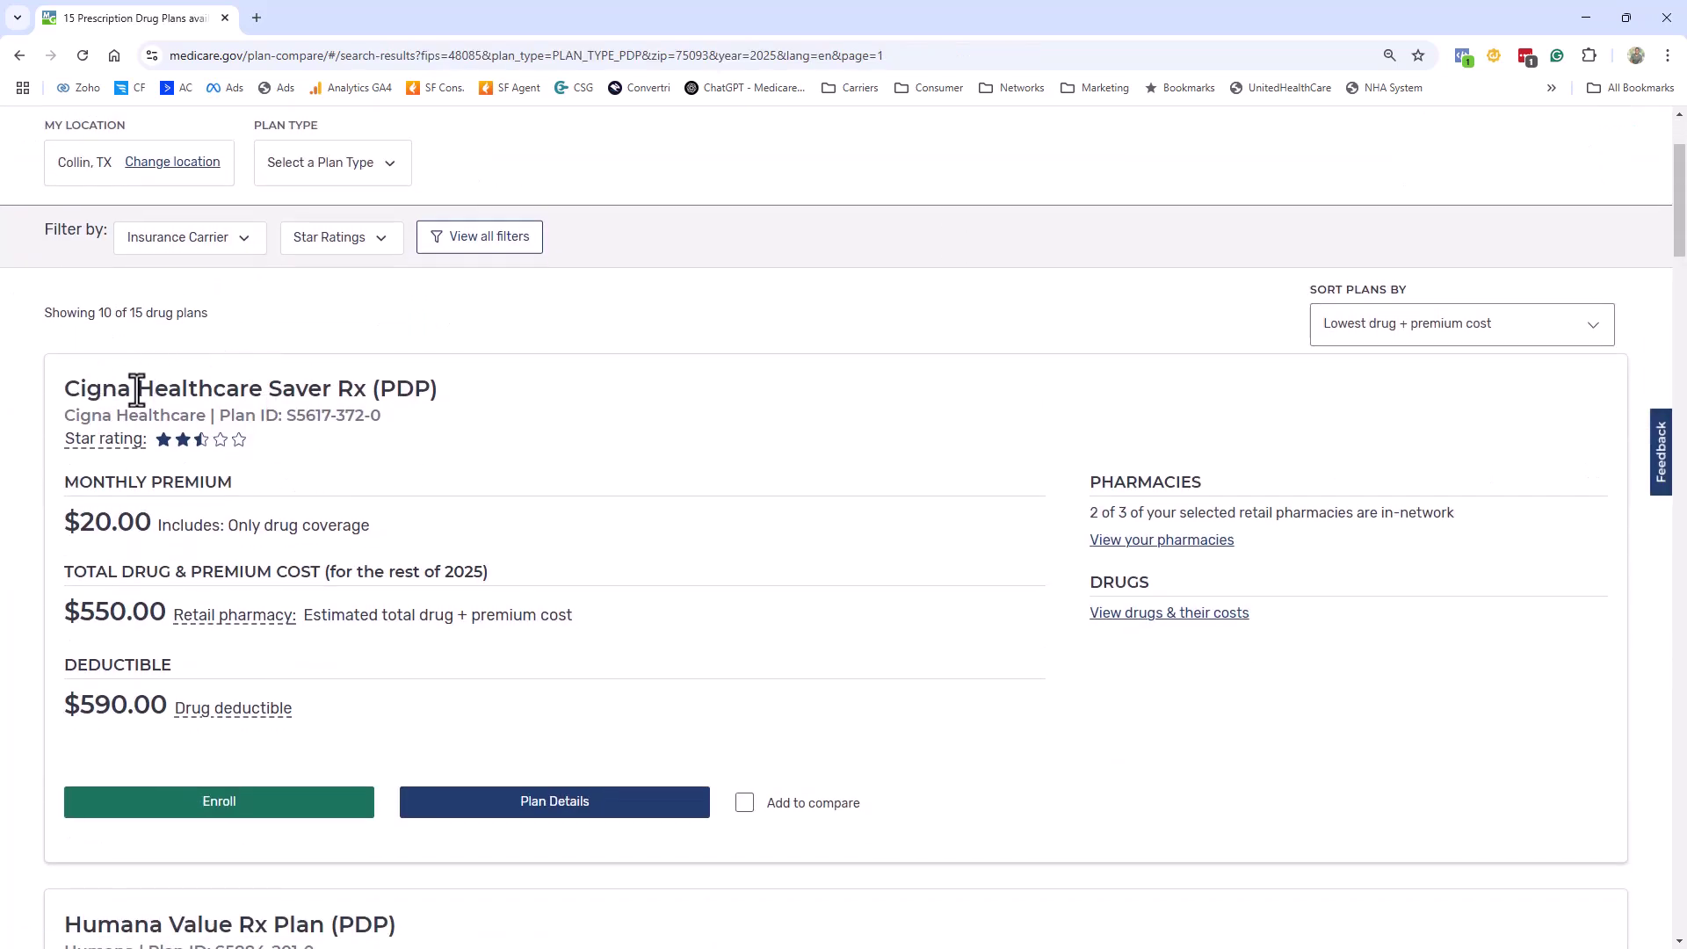
scroll(137, 389, down, 1)
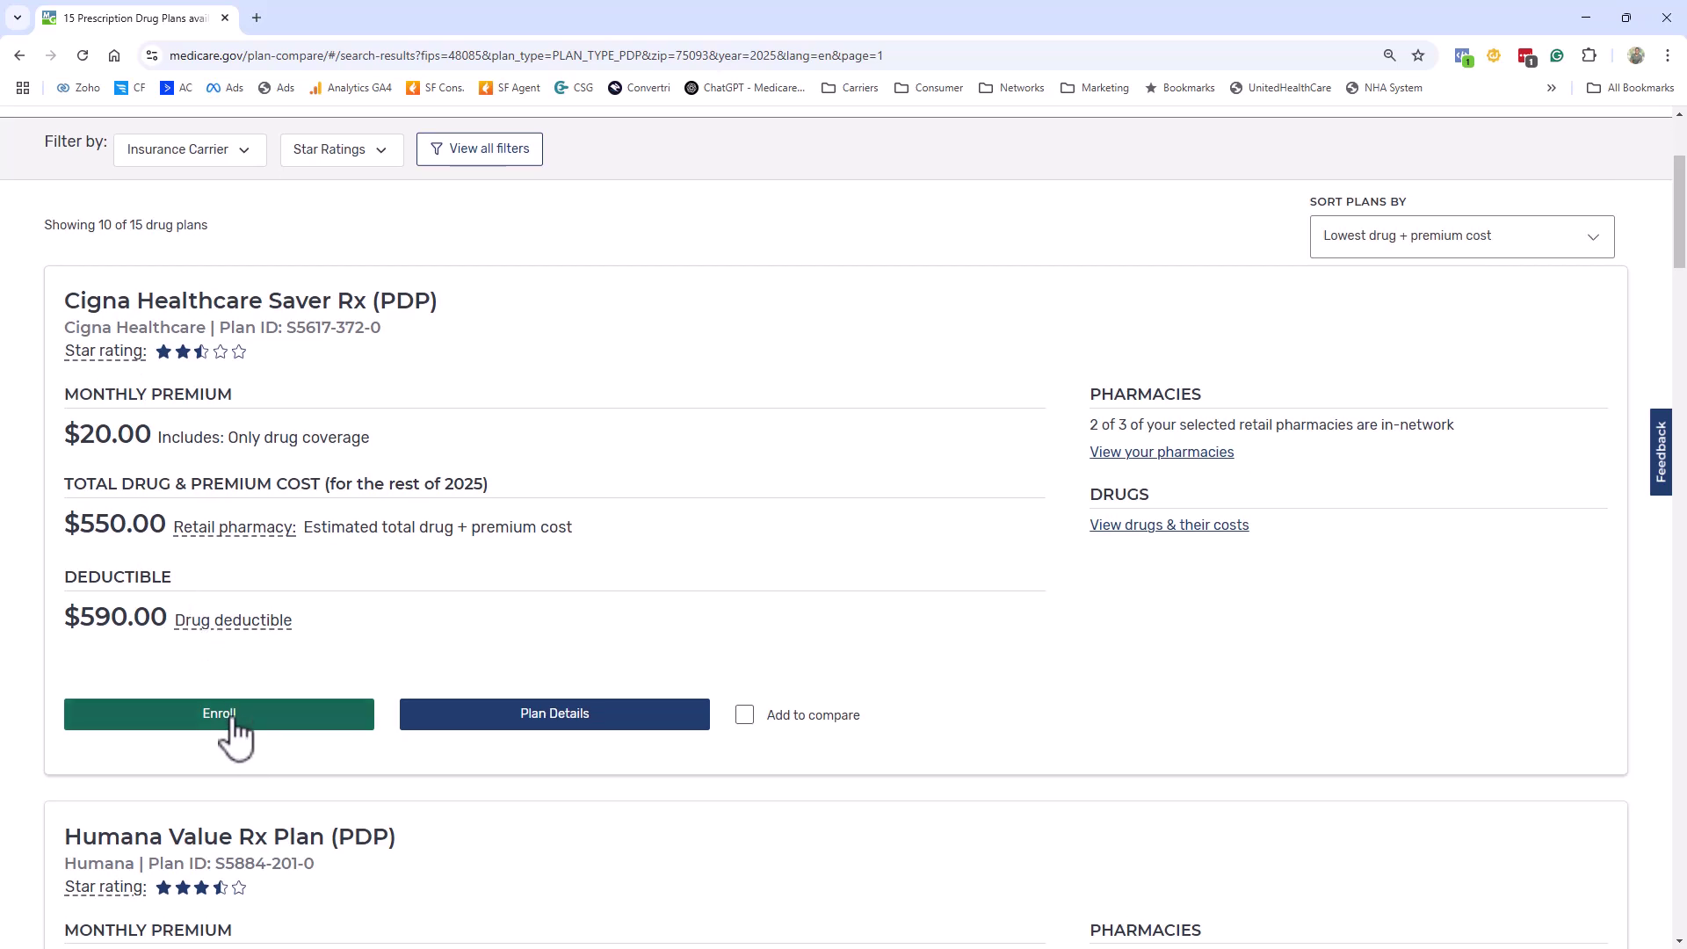
click(233, 719)
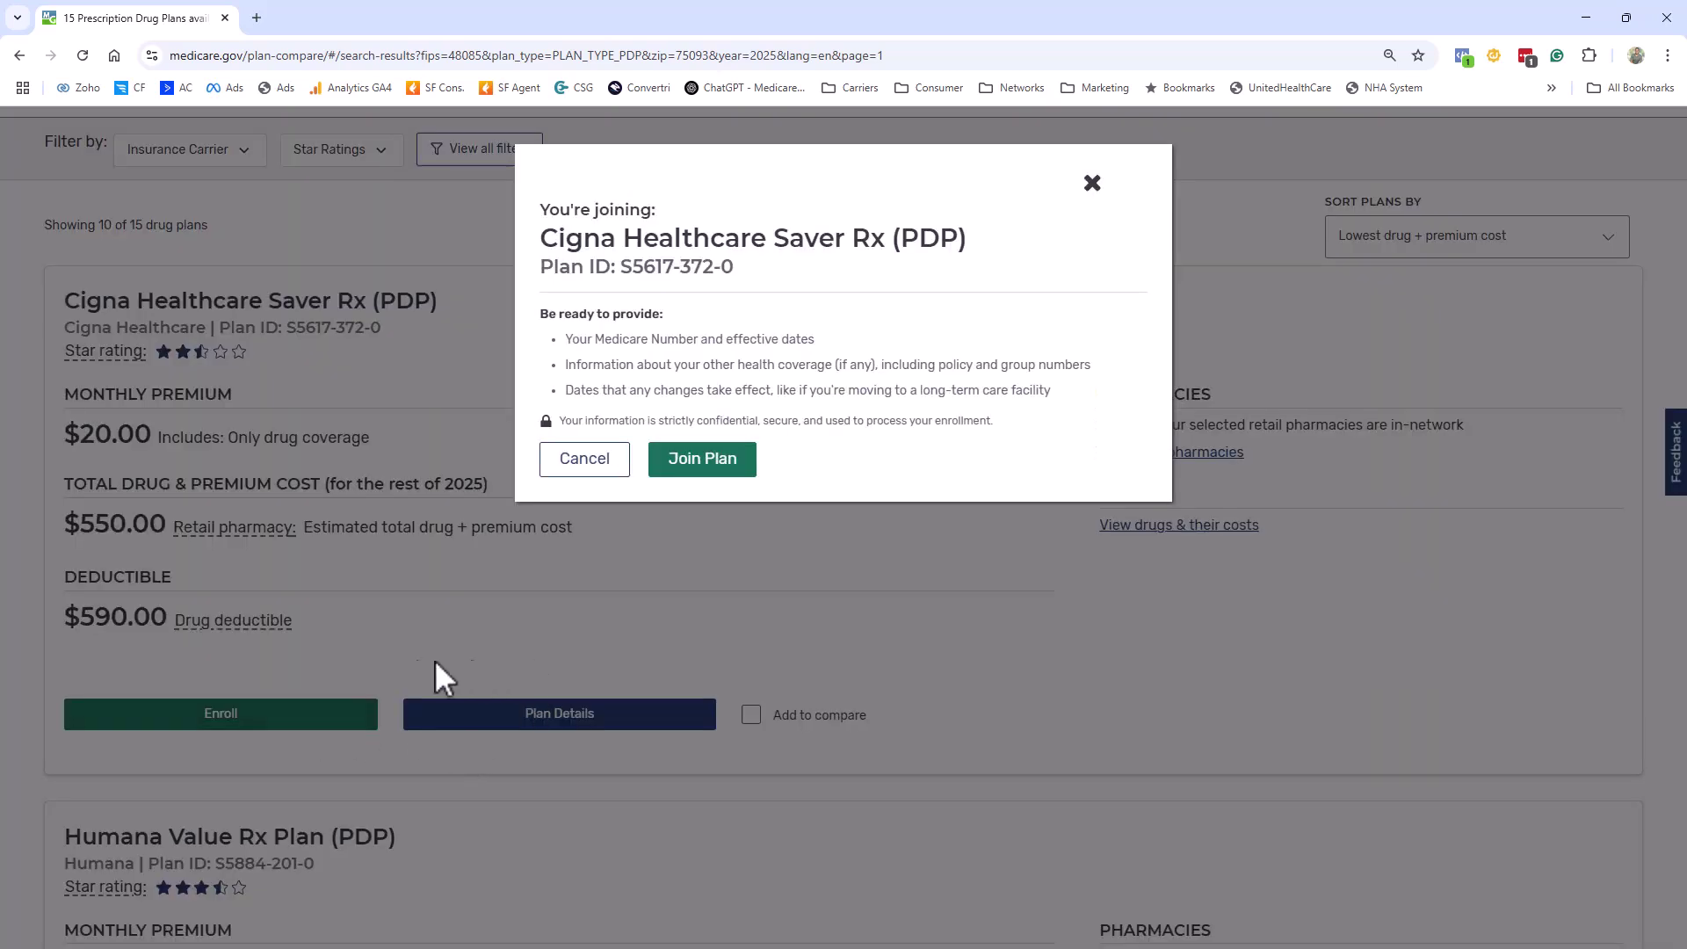